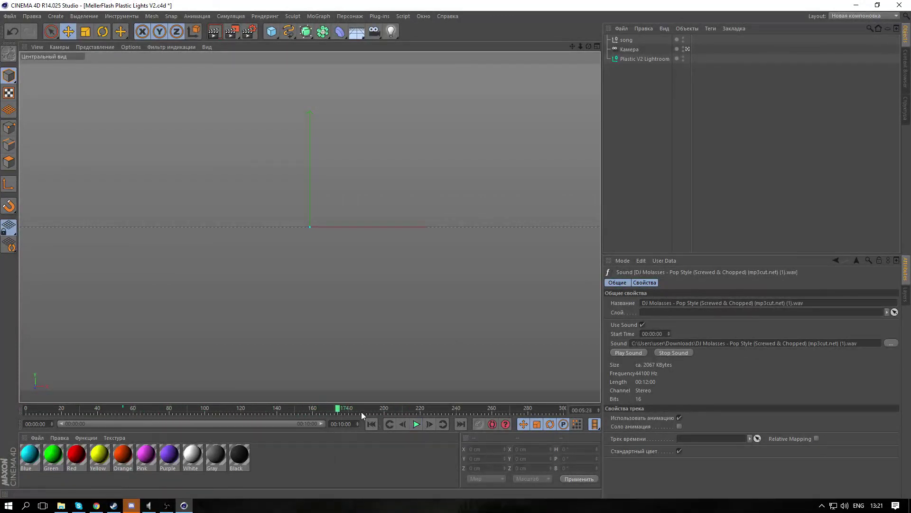
Step: Mark the song's beats on the timeline between about frames 174 and 202, checking them with playback
{"action": "left_click", "coordinate": [344, 412]}
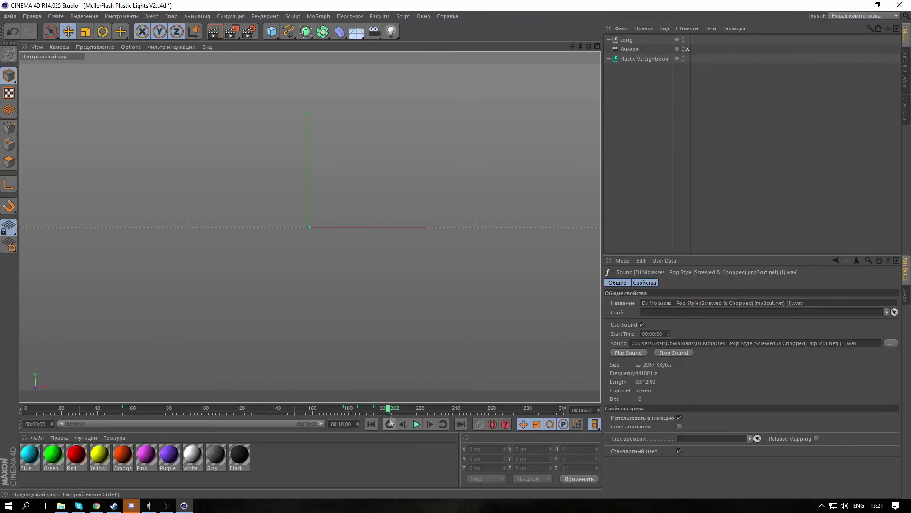
{"action": "left_click", "coordinate": [417, 424]}
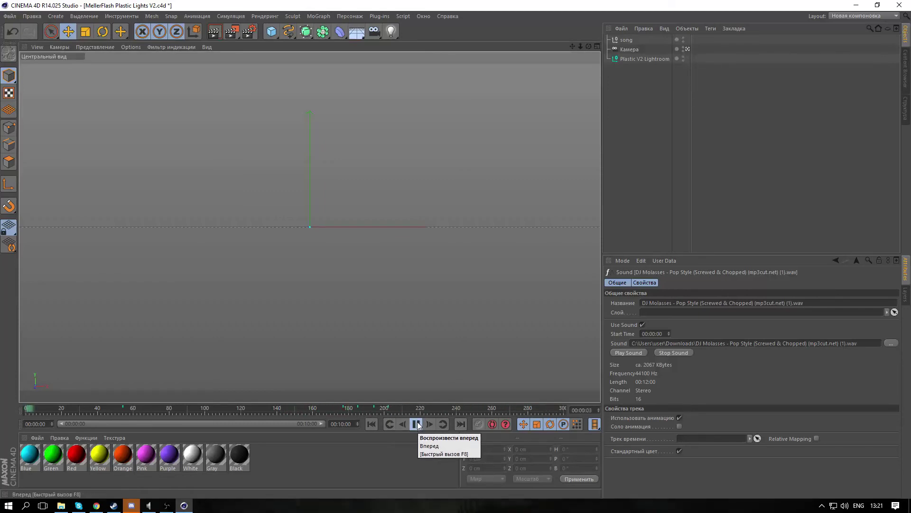
{"action": "left_click", "coordinate": [416, 425]}
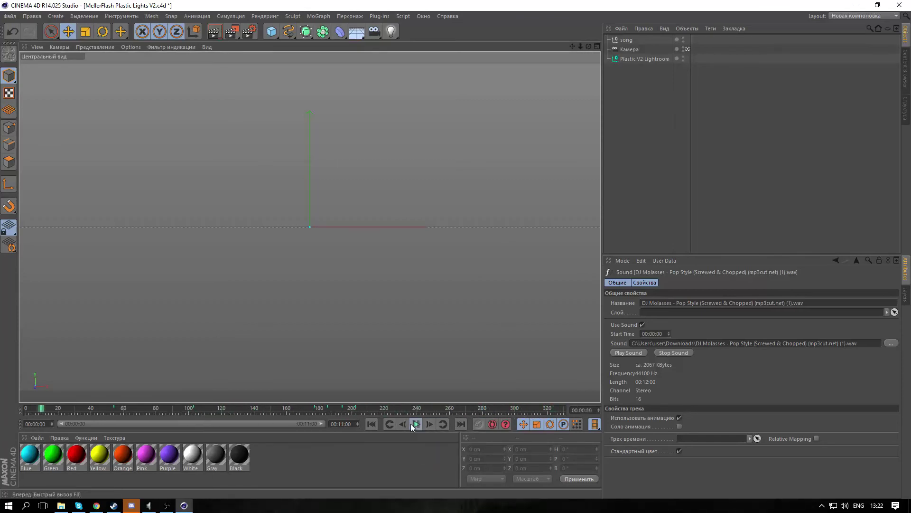
Step: Step through the song to mark its remaining beats up to about frame 315, and return to the first frame
{"action": "key", "text": "g"}
{"action": "key", "text": "g"}
{"action": "key", "text": "g"}
{"action": "key", "text": "g"}
{"action": "key", "text": "g"}
{"action": "key", "text": "g"}
{"action": "key", "text": "g"}
{"action": "left_click", "coordinate": [540, 409]}
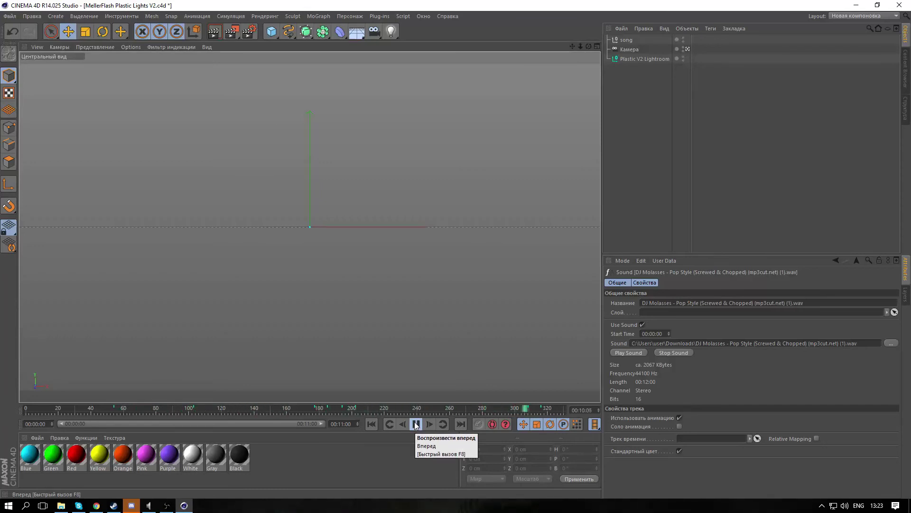
{"action": "left_click", "coordinate": [415, 423]}
{"action": "left_click", "coordinate": [372, 424]}
Step: Add a MoText object reading "MEGANY" with its alignment set to Middle
{"action": "left_click", "coordinate": [319, 16]}
{"action": "left_click", "coordinate": [334, 107]}
{"action": "left_click", "coordinate": [687, 384]}
{"action": "left_click", "coordinate": [687, 413]}
{"action": "left_click", "coordinate": [687, 383]}
{"action": "left_click", "coordinate": [690, 405]}
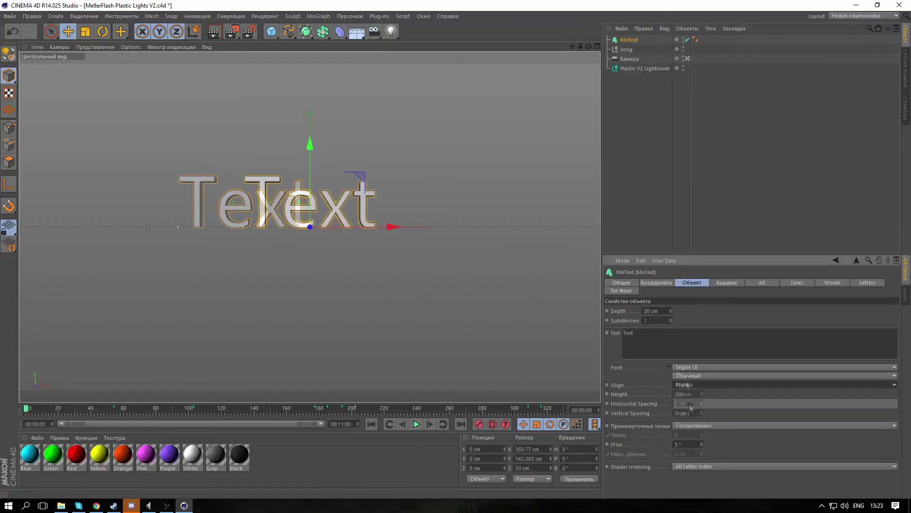
{"action": "left_click_drag", "start_coordinate": [638, 334], "coordinate": [506, 321]}
{"action": "type", "text": "MEGANY"}
Step: Try several fonts on the MEGANY text and settle on Myfrida
{"action": "left_click", "coordinate": [715, 367]}
{"action": "scroll", "coordinate": [712, 348], "scroll_direction": "up", "scroll_amount": 9}
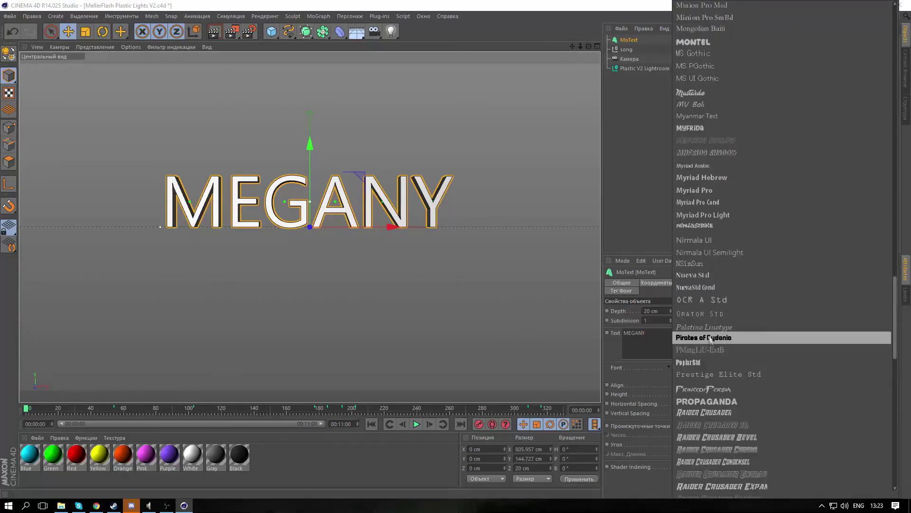
{"action": "left_click", "coordinate": [710, 340]}
{"action": "left_click", "coordinate": [703, 367]}
{"action": "left_click", "coordinate": [697, 311]}
{"action": "left_click", "coordinate": [715, 366]}
{"action": "scroll", "coordinate": [712, 366], "scroll_direction": "up", "scroll_amount": 2}
{"action": "left_click", "coordinate": [701, 347]}
{"action": "left_click", "coordinate": [701, 367]}
{"action": "left_click", "coordinate": [696, 405]}
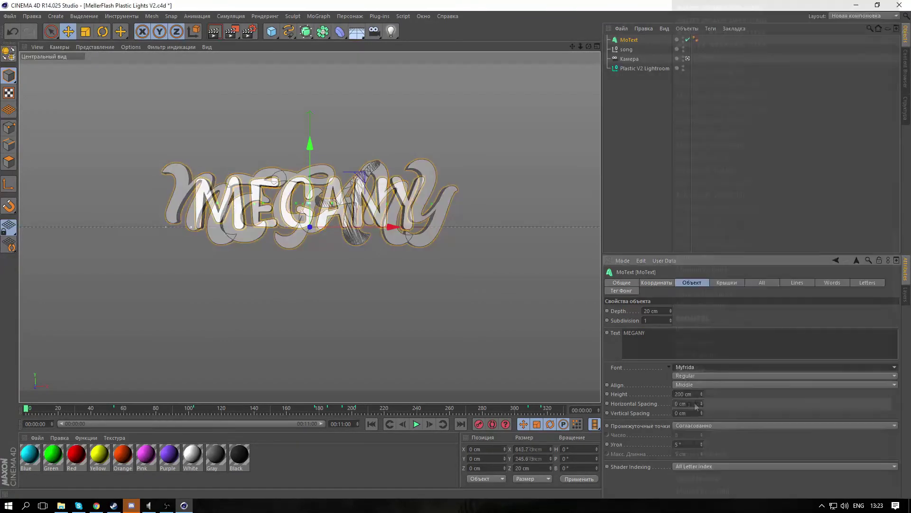
{"action": "left_click", "coordinate": [691, 367]}
{"action": "left_click", "coordinate": [690, 366]}
Step: Set the MEGANY text's depth to 60 cm and give its caps a fillet
{"action": "left_click_drag", "start_coordinate": [662, 311], "coordinate": [547, 312]}
{"action": "type", "text": "50"}
{"action": "left_click", "coordinate": [727, 282]}
{"action": "left_click", "coordinate": [706, 310]}
{"action": "left_click", "coordinate": [706, 346]}
{"action": "left_click", "coordinate": [631, 104]}
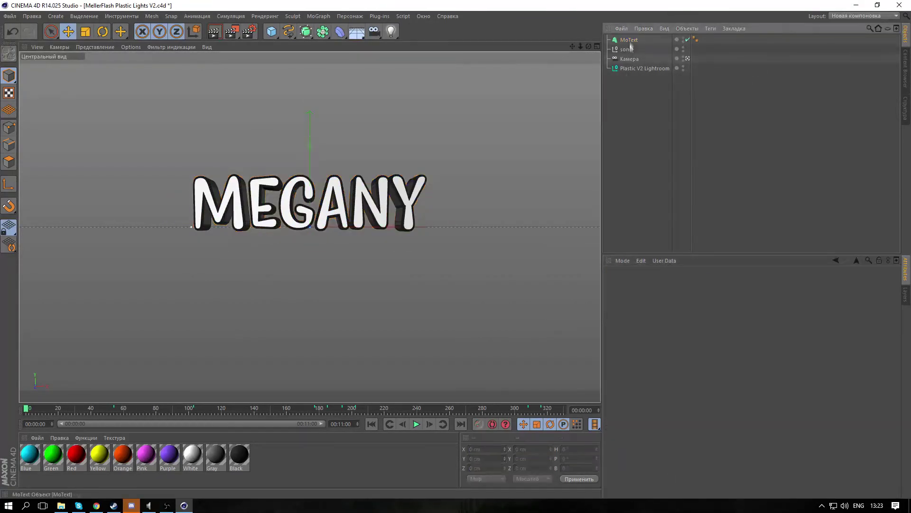
Step: Duplicate the MEGANY text, adjust the copy's caps and 40 cm depth, and shift it in depth behind the original's front face
{"action": "left_click_drag", "start_coordinate": [629, 40], "coordinate": [630, 45], "text": "ctrl"}
{"action": "left_click", "coordinate": [688, 356]}
{"action": "left_click", "coordinate": [692, 282]}
{"action": "left_click", "coordinate": [655, 311]}
{"action": "type", "text": "40"}
{"action": "middle_click", "coordinate": [310, 176]}
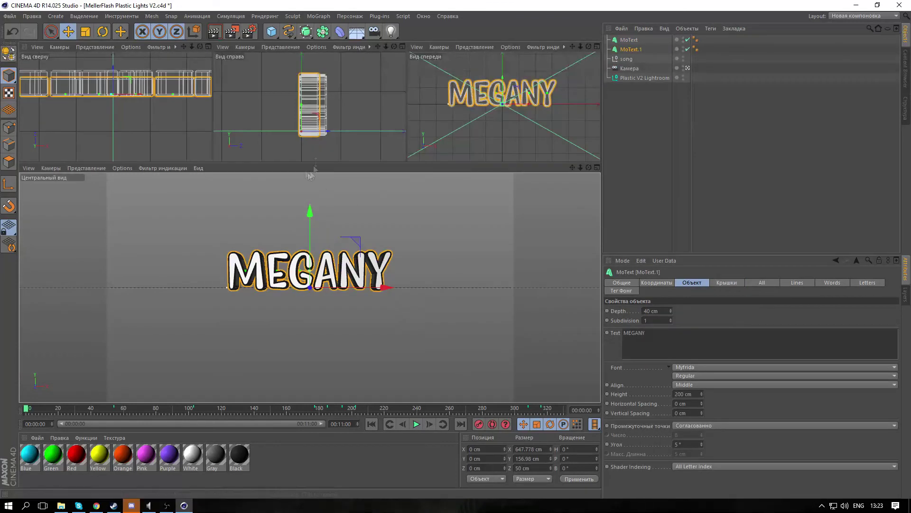
{"action": "left_click_drag", "start_coordinate": [327, 131], "coordinate": [331, 131]}
Step: Move both MEGANY texts together to about Y -66 cm and Z -25 cm
{"action": "left_click", "coordinate": [629, 40], "text": "ctrl"}
{"action": "left_click_drag", "start_coordinate": [310, 211], "coordinate": [310, 230]}
{"action": "left_click_drag", "start_coordinate": [113, 69], "coordinate": [113, 80]}
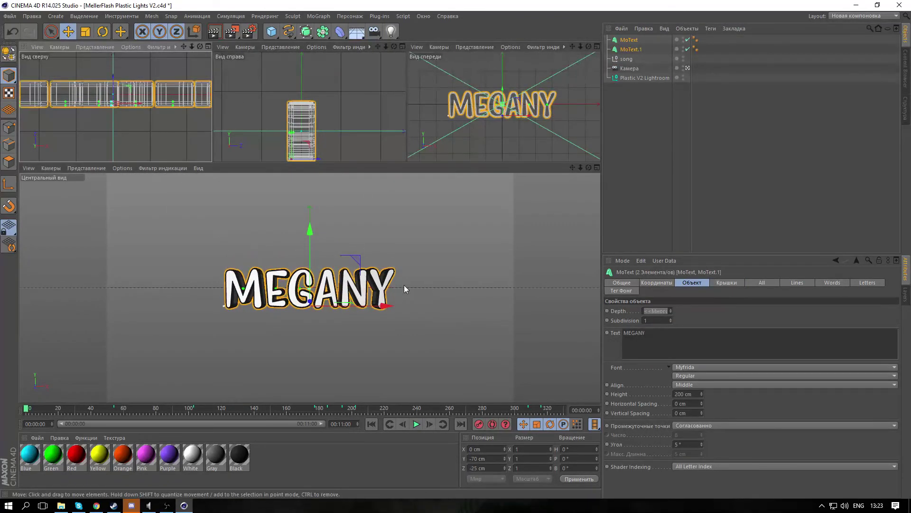
{"action": "middle_click", "coordinate": [405, 286]}
{"action": "left_click_drag", "start_coordinate": [311, 197], "coordinate": [312, 194]}
{"action": "left_click", "coordinate": [662, 197]}
Step: Apply the Orange material to MoText and the Gray material to MoText.1, and render a preview
{"action": "left_click_drag", "start_coordinate": [123, 455], "coordinate": [630, 40]}
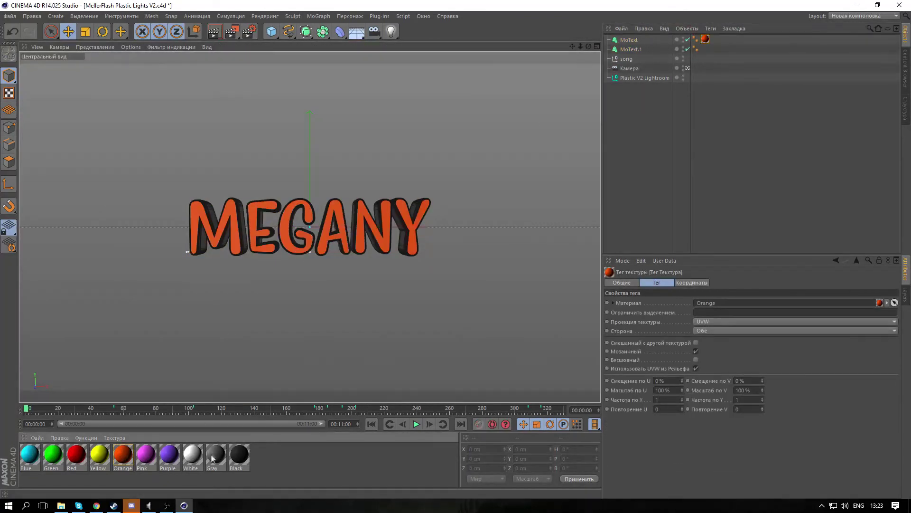
{"action": "left_click_drag", "start_coordinate": [212, 456], "coordinate": [636, 40]}
{"action": "left_click", "coordinate": [656, 184]}
{"action": "key", "text": "ctrl+r"}
Step: Try other decorative fonts on both MEGANY texts, including Master Breaker Title, Master Breaker and Gyosho
{"action": "left_click", "coordinate": [704, 367]}
{"action": "scroll", "coordinate": [702, 359], "scroll_direction": "up", "scroll_amount": 5}
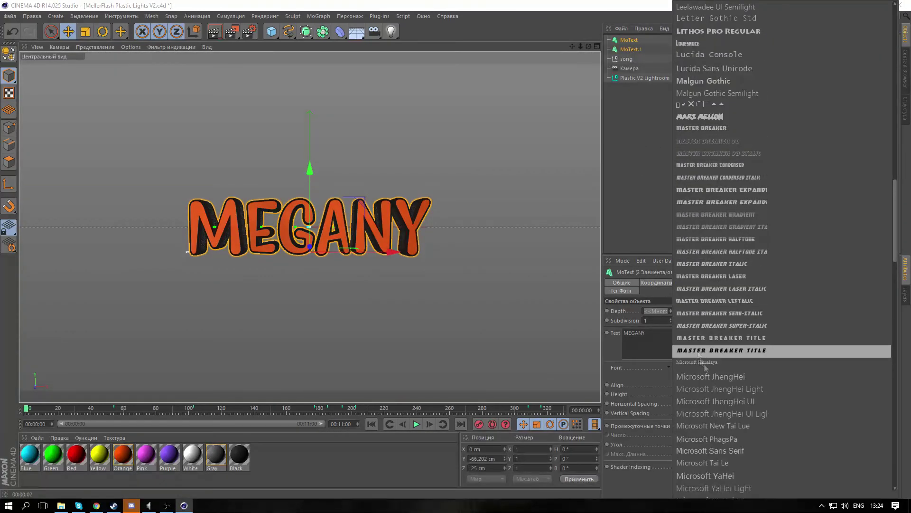
{"action": "left_click", "coordinate": [697, 353]}
{"action": "left_click", "coordinate": [686, 365]}
{"action": "scroll", "coordinate": [686, 366], "scroll_direction": "up", "scroll_amount": 3}
{"action": "left_click", "coordinate": [691, 258]}
{"action": "left_click", "coordinate": [698, 365]}
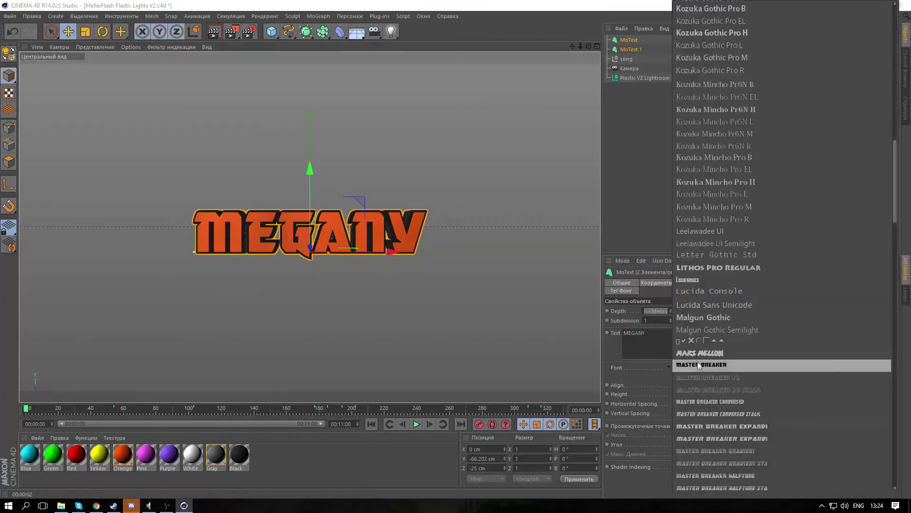
{"action": "left_click", "coordinate": [694, 280]}
{"action": "left_click", "coordinate": [697, 367]}
{"action": "scroll", "coordinate": [697, 366], "scroll_direction": "up", "scroll_amount": 6}
{"action": "left_click", "coordinate": [685, 151]}
Step: Compare further fonts from the first half of the font list on both texts, including ALS Lamon
{"action": "left_click", "coordinate": [699, 366]}
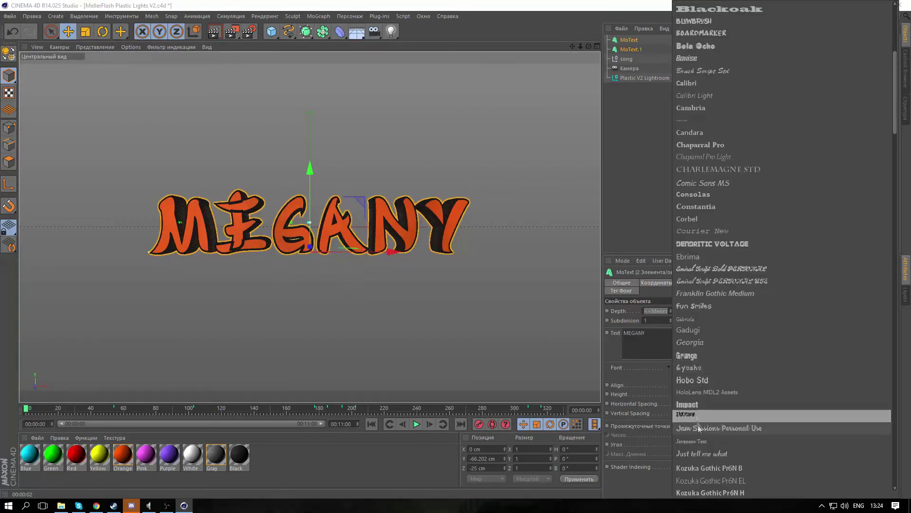
{"action": "left_click", "coordinate": [697, 418]}
{"action": "left_click", "coordinate": [696, 367]}
{"action": "left_click", "coordinate": [694, 309]}
{"action": "left_click", "coordinate": [700, 367]}
{"action": "left_click", "coordinate": [701, 316]}
{"action": "left_click", "coordinate": [706, 368]}
{"action": "scroll", "coordinate": [695, 308], "scroll_direction": "up", "scroll_amount": 3}
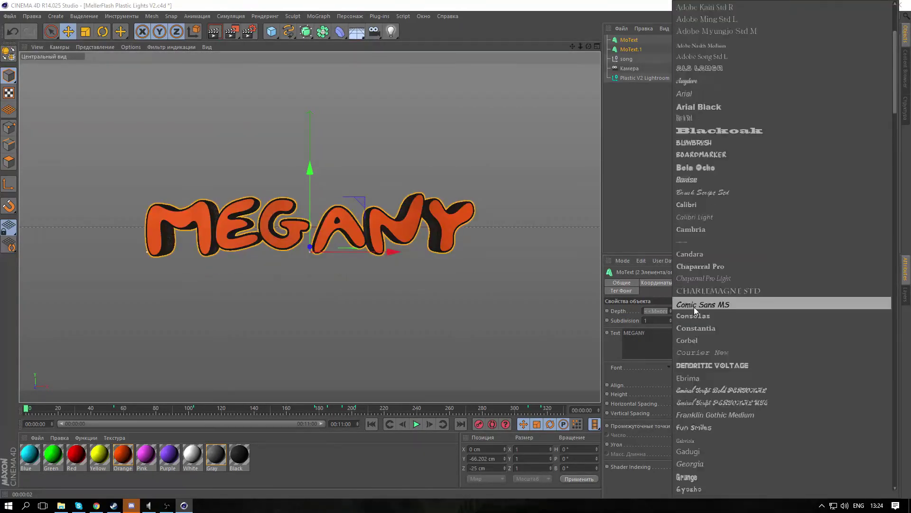
{"action": "left_click", "coordinate": [698, 153]}
{"action": "left_click", "coordinate": [705, 367]}
{"action": "left_click", "coordinate": [702, 293]}
{"action": "left_click", "coordinate": [699, 368]}
{"action": "left_click", "coordinate": [708, 217]}
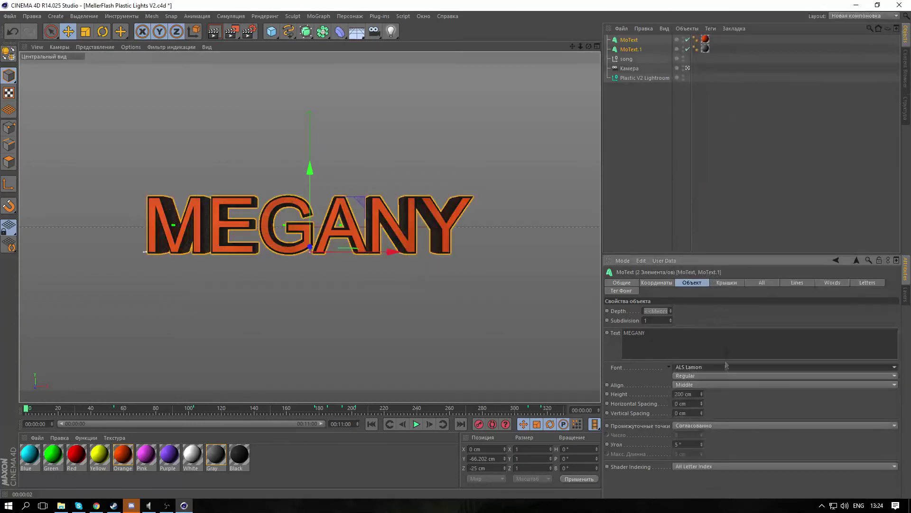
Step: Set the font of both texts to Gyosho and lower them to about Y -79 cm
{"action": "left_click", "coordinate": [726, 365]}
{"action": "left_click", "coordinate": [713, 429]}
{"action": "left_click_drag", "start_coordinate": [312, 201], "coordinate": [311, 204]}
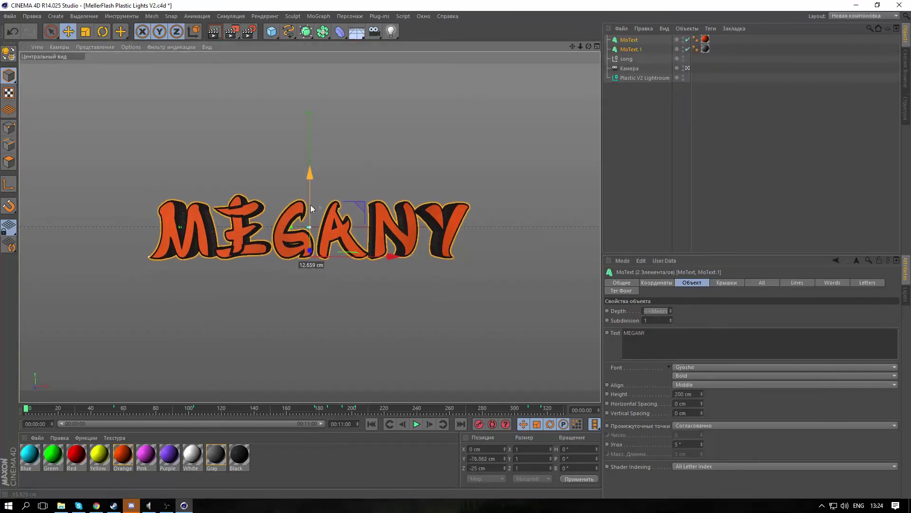
{"action": "left_click", "coordinate": [712, 180]}
{"action": "key", "text": "ctrl+r"}
Step: Make both MEGANY texts editable and expand their hierarchies down to the individual letters
{"action": "left_click", "coordinate": [629, 40]}
{"action": "left_click", "coordinate": [622, 49], "text": "shift"}
{"action": "key", "text": "c"}
{"action": "left_click", "coordinate": [608, 49]}
{"action": "left_click", "coordinate": [612, 59]}
{"action": "left_click", "coordinate": [619, 68]}
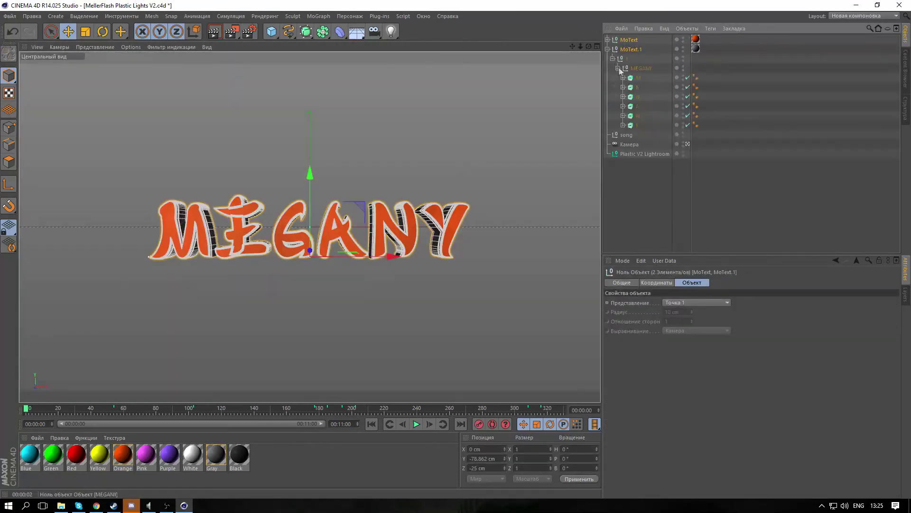
{"action": "left_click", "coordinate": [608, 40]}
{"action": "left_click", "coordinate": [613, 50]}
{"action": "left_click", "coordinate": [618, 59]}
Step: Assign the Orange material individually to MoText's letters, using Gray for the letter A
{"action": "left_click_drag", "start_coordinate": [696, 39], "coordinate": [705, 68]}
{"action": "left_click_drag", "start_coordinate": [705, 68], "coordinate": [705, 86], "text": "ctrl"}
{"action": "left_click_drag", "start_coordinate": [706, 87], "coordinate": [705, 105], "text": "ctrl"}
{"action": "left_click_drag", "start_coordinate": [706, 105], "coordinate": [705, 115], "text": "ctrl"}
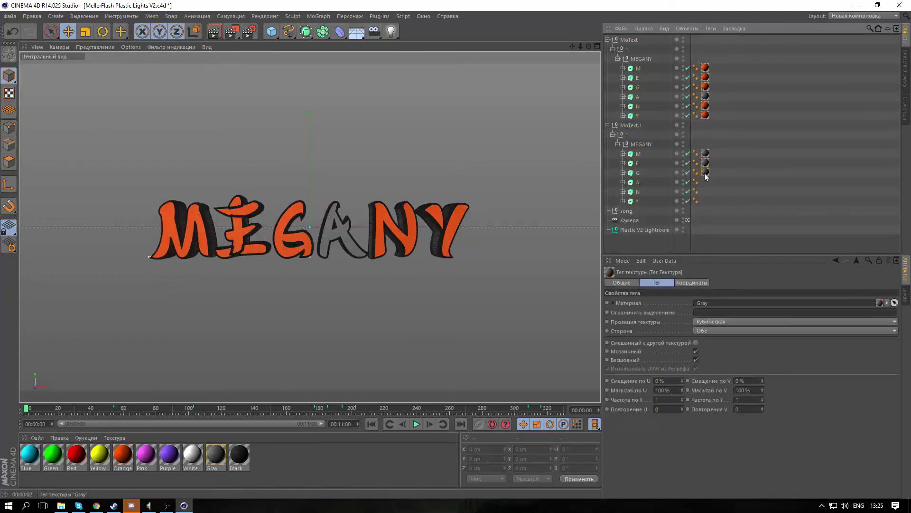
Step: Finish assigning the Gray material to MoText.1's letters, using Orange for the letter A
{"action": "left_click_drag", "start_coordinate": [705, 172], "coordinate": [705, 192], "text": "ctrl"}
{"action": "left_click_drag", "start_coordinate": [706, 191], "coordinate": [706, 200], "text": "ctrl"}
{"action": "left_click_drag", "start_coordinate": [706, 115], "coordinate": [705, 182], "text": "ctrl"}
{"action": "left_click", "coordinate": [731, 183]}
Step: Recenter the letters' axes with the Axis Center tool, including children and using all objects
{"action": "left_click", "coordinate": [152, 16]}
{"action": "left_click", "coordinate": [223, 105]}
{"action": "left_click", "coordinate": [639, 68]}
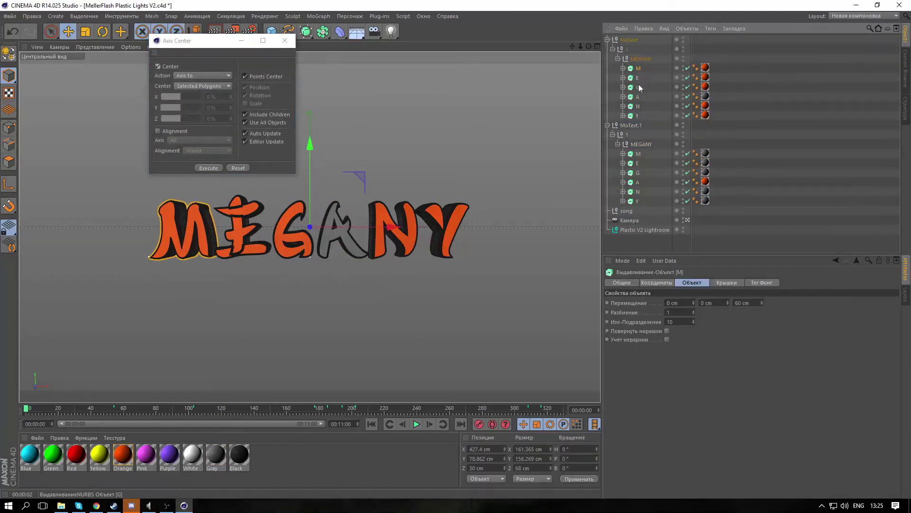
{"action": "left_click", "coordinate": [285, 41]}
Step: In the front view, move the axes of the front and back M and E pairs onto their letters
{"action": "left_click", "coordinate": [638, 69]}
{"action": "left_click", "coordinate": [639, 154], "text": "ctrl"}
{"action": "middle_click", "coordinate": [543, 179]}
{"action": "middle_click", "coordinate": [475, 303]}
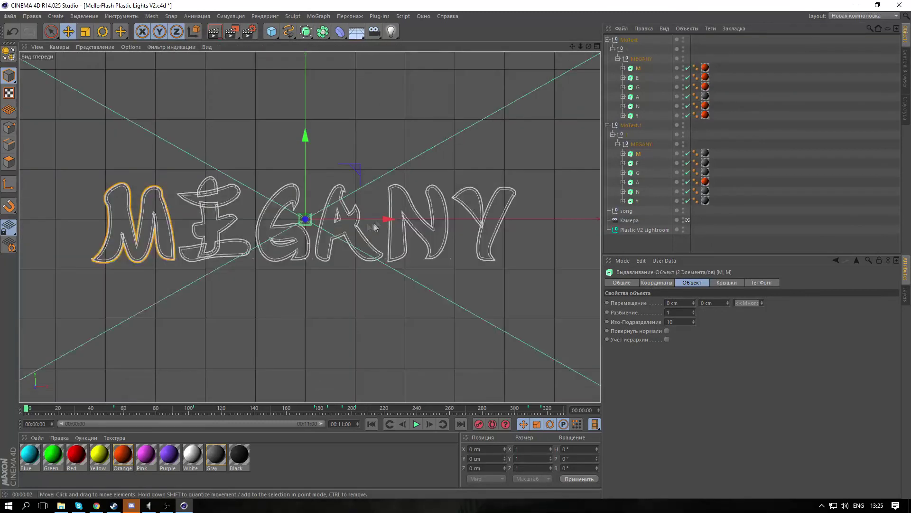
{"action": "left_click_drag", "start_coordinate": [119, 216], "coordinate": [30, 215]}
{"action": "key", "text": "ctrl+z"}
{"action": "left_click", "coordinate": [637, 78]}
{"action": "left_click", "coordinate": [638, 164], "text": "ctrl"}
{"action": "left_click_drag", "start_coordinate": [387, 218], "coordinate": [486, 220]}
Step: Move the axes of the G, A, N and Y pairs onto their letters and return to the perspective view
{"action": "left_click", "coordinate": [638, 87]}
{"action": "left_click", "coordinate": [638, 173], "text": "ctrl"}
{"action": "left_click", "coordinate": [638, 97]}
{"action": "left_click", "coordinate": [638, 183], "text": "ctrl"}
{"action": "left_click", "coordinate": [640, 192], "text": "ctrl"}
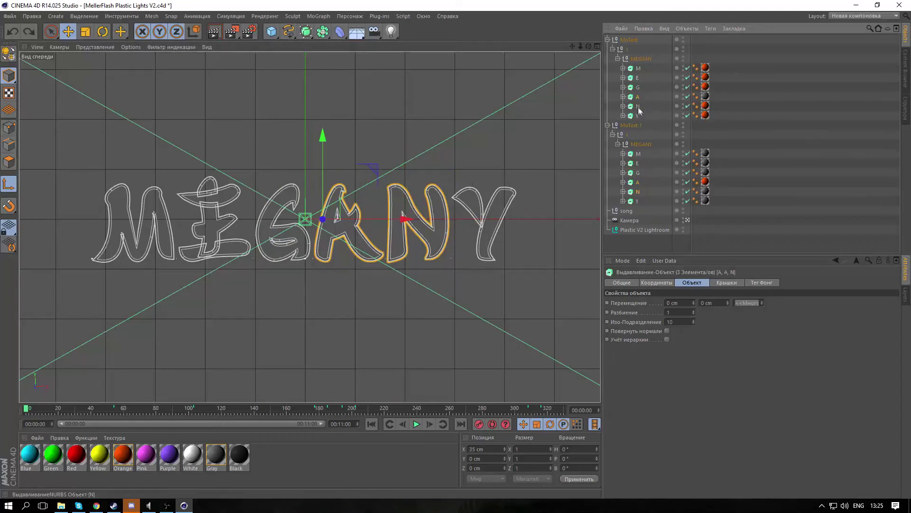
{"action": "left_click", "coordinate": [637, 201]}
{"action": "left_click", "coordinate": [485, 221]}
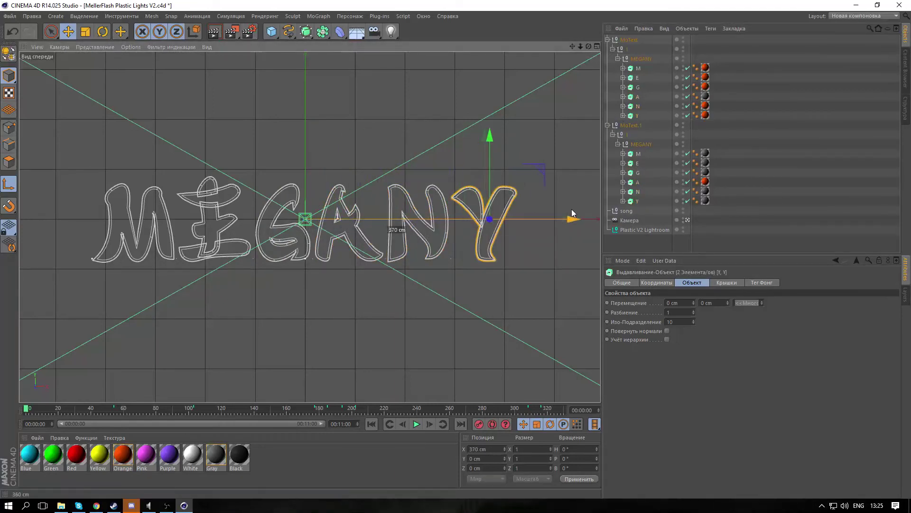
{"action": "middle_click", "coordinate": [235, 214]}
{"action": "middle_click", "coordinate": [431, 245]}
Step: Group the front and back versions of each letter in MEGANY into a separate null per letter
{"action": "left_click", "coordinate": [639, 69]}
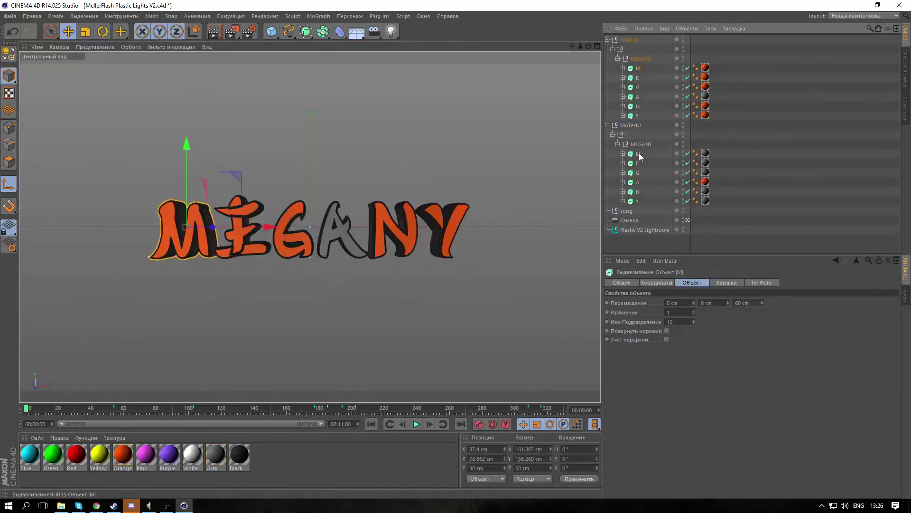
{"action": "left_click", "coordinate": [639, 155], "text": "ctrl"}
{"action": "key", "text": "alt+g"}
{"action": "left_click", "coordinate": [638, 79]}
{"action": "left_click", "coordinate": [637, 155], "text": "ctrl"}
{"action": "key", "text": "alt+g"}
{"action": "left_click", "coordinate": [638, 87]}
{"action": "left_click", "coordinate": [640, 154], "text": "ctrl"}
{"action": "key", "text": "alt+g"}
{"action": "left_click", "coordinate": [638, 116]}
{"action": "left_click", "coordinate": [638, 154], "text": "ctrl"}
{"action": "key", "text": "alt+g"}
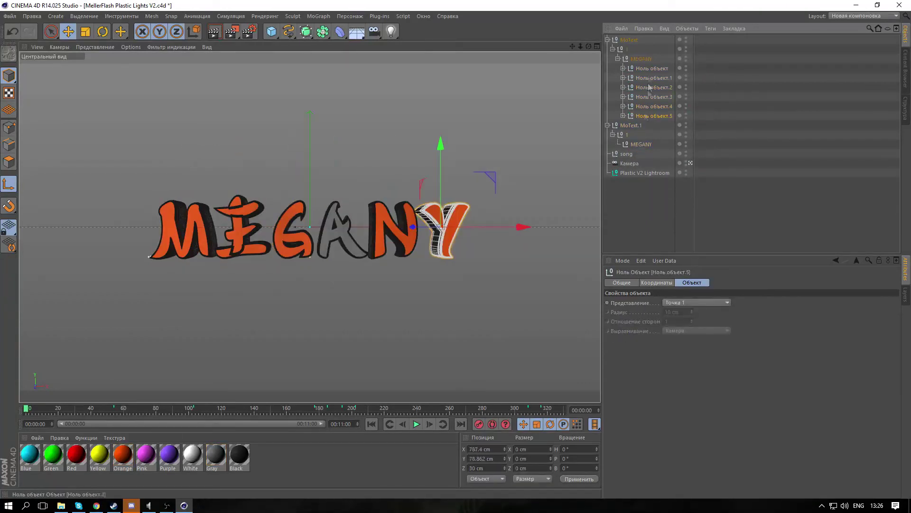
Step: Delete the emptied MoText hierarchies and rename the six letter nulls m, e, g, a, n and y
{"action": "key", "text": "Delete"}
{"action": "double_click", "coordinate": [638, 69]}
{"action": "type", "text": "m"}
{"action": "double_click", "coordinate": [638, 88]}
{"action": "type", "text": "g"}
{"action": "double_click", "coordinate": [638, 97]}
{"action": "type", "text": "a"}
{"action": "double_click", "coordinate": [639, 107]}
{"action": "type", "text": "n"}
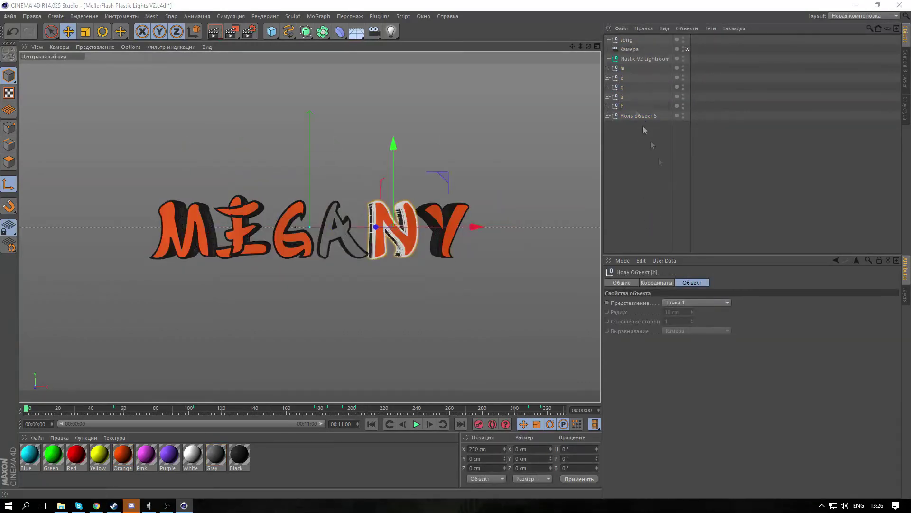
{"action": "double_click", "coordinate": [639, 117]}
{"action": "type", "text": "y"}
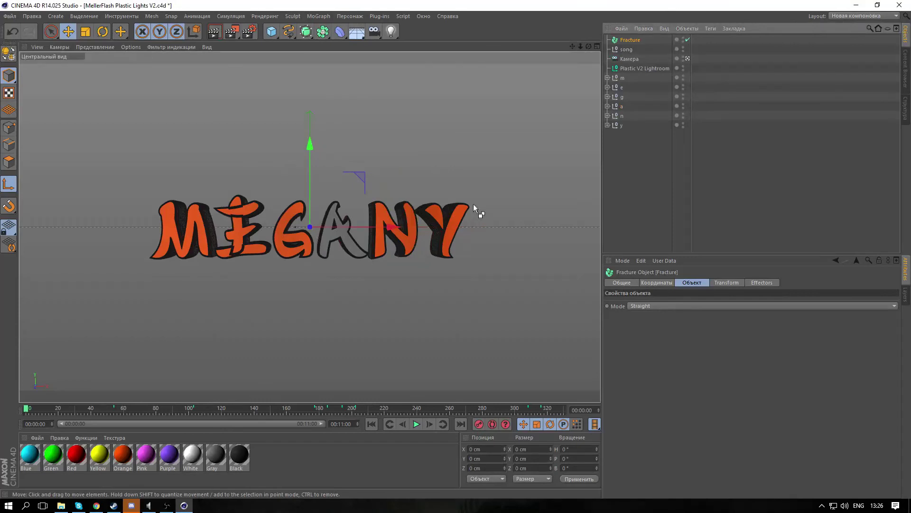
Step: Duplicate the Fracture object five times to have one for each letter
{"action": "key", "text": "ctrl+c"}
{"action": "key", "text": "ctrl+v"}
{"action": "key", "text": "ctrl+v"}
{"action": "key", "text": "ctrl+v"}
{"action": "key", "text": "ctrl+v"}
{"action": "key", "text": "ctrl+v"}
Step: Rename the six Fracture objects m, e, g, a, n and y
{"action": "double_click", "coordinate": [630, 40]}
{"action": "type", "text": "m"}
{"action": "double_click", "coordinate": [631, 50]}
{"action": "type", "text": "r"}
{"action": "key", "text": "Return"}
{"action": "double_click", "coordinate": [623, 50]}
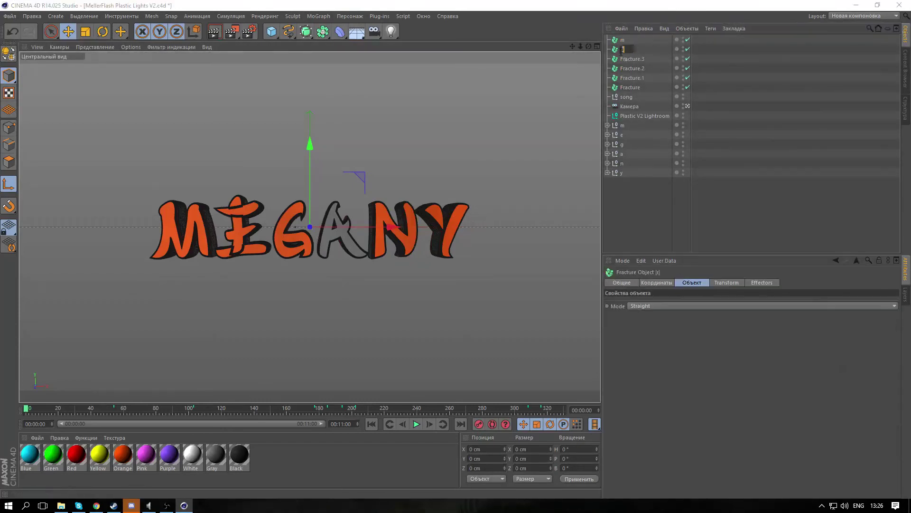
{"action": "double_click", "coordinate": [627, 59]}
{"action": "type", "text": "g"}
{"action": "double_click", "coordinate": [626, 68]}
{"action": "type", "text": "a"}
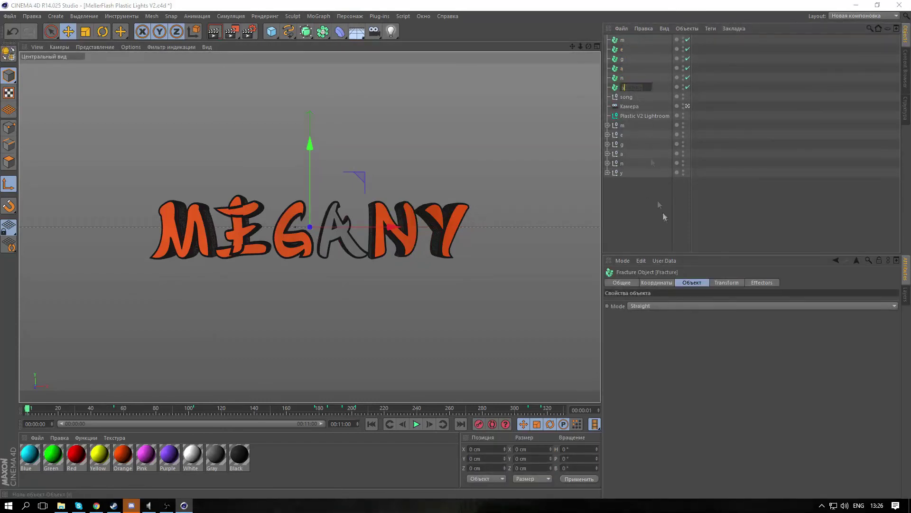
{"action": "left_click", "coordinate": [663, 214]}
Step: Move each lettered Fracture object horizontally onto its matching letter in MEGANY, with y at X 360 cm
{"action": "left_click", "coordinate": [623, 40]}
{"action": "middle_click", "coordinate": [465, 132]}
{"action": "middle_click", "coordinate": [466, 133]}
{"action": "left_click_drag", "start_coordinate": [387, 219], "coordinate": [218, 220]}
{"action": "left_click", "coordinate": [622, 49]}
{"action": "left_click_drag", "start_coordinate": [374, 217], "coordinate": [517, 224]}
{"action": "left_click", "coordinate": [622, 59]}
{"action": "left_click", "coordinate": [623, 69]}
{"action": "left_click", "coordinate": [622, 78]}
{"action": "left_click", "coordinate": [622, 87]}
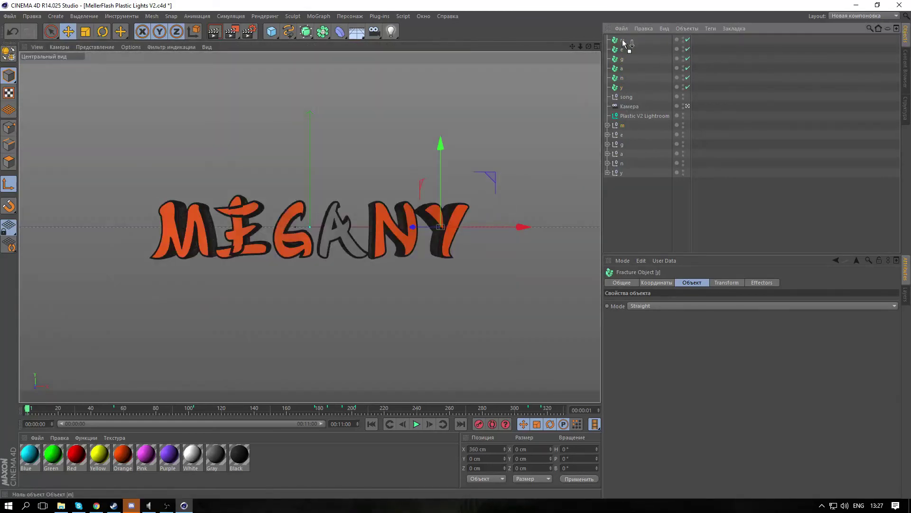
Step: Nest each letter null inside the Fracture object of the same name and collapse the hierarchies
{"action": "mouse_move", "coordinate": [622, 134]}
{"action": "left_mouse_down"}
{"action": "mouse_move", "coordinate": [622, 58]}
{"action": "mouse_move", "coordinate": [623, 88]}
{"action": "left_mouse_up"}
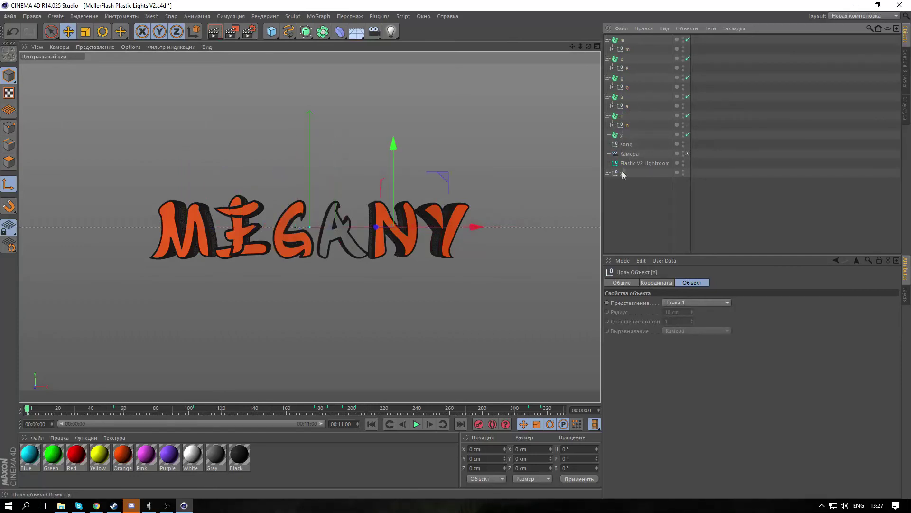
{"action": "left_click_drag", "start_coordinate": [622, 173], "coordinate": [621, 135]}
{"action": "left_click", "coordinate": [607, 40]}
{"action": "left_click", "coordinate": [608, 59]}
Step: Add a new Fracture object, nest the six letter Fractures inside it and rename it megany
{"action": "left_click", "coordinate": [318, 17]}
{"action": "left_click", "coordinate": [329, 71]}
{"action": "left_click_drag", "start_coordinate": [641, 101], "coordinate": [619, 47]}
{"action": "left_click_drag", "start_coordinate": [622, 49], "coordinate": [631, 40]}
{"action": "double_click", "coordinate": [632, 41]}
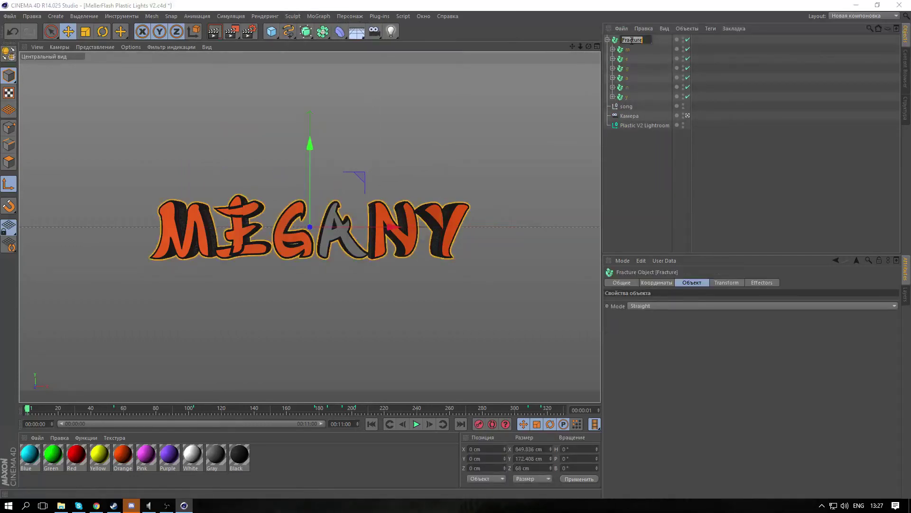
{"action": "type", "text": "megany"}
{"action": "key", "text": "Return"}
Step: Rotate the megany Fracture to a pitch of -30° and record a keyframe at frame 0
{"action": "left_click", "coordinate": [417, 424]}
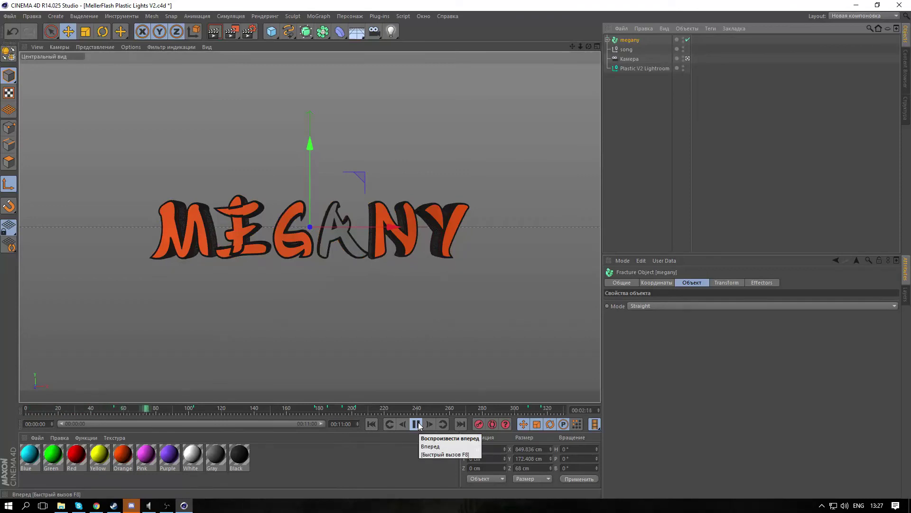
{"action": "left_click", "coordinate": [418, 424]}
{"action": "left_click", "coordinate": [371, 423]}
{"action": "left_click", "coordinate": [103, 32]}
{"action": "left_click_drag", "start_coordinate": [309, 231], "coordinate": [303, 198]}
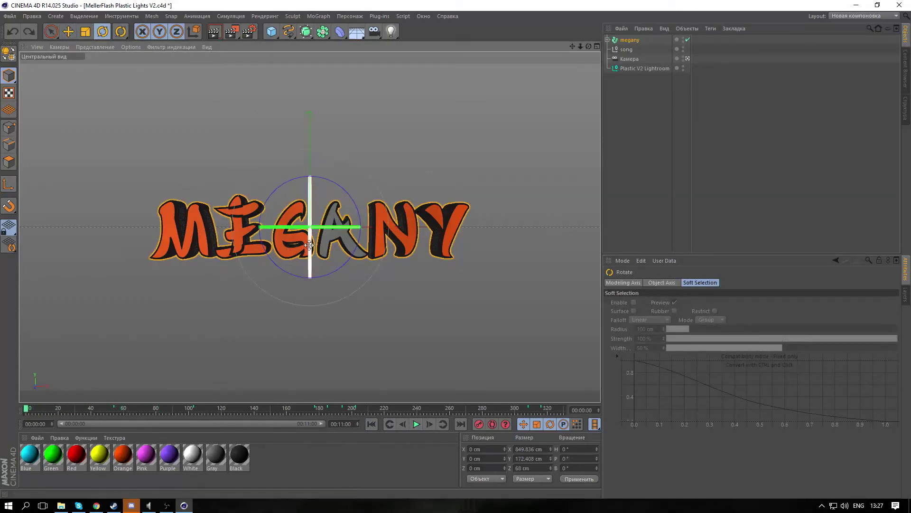
{"action": "left_click_drag", "start_coordinate": [309, 252], "coordinate": [307, 225], "text": "shift"}
{"action": "left_click", "coordinate": [479, 424]}
Step: Keyframe the megany Fracture's pitch at 120° on frame 49 and at 280° on the first timeline marker
{"action": "left_click", "coordinate": [113, 410]}
{"action": "left_click", "coordinate": [404, 424]}
{"action": "left_click", "coordinate": [404, 424]}
{"action": "left_click", "coordinate": [403, 424]}
{"action": "left_click", "coordinate": [403, 424]}
{"action": "left_click_drag", "start_coordinate": [310, 266], "coordinate": [327, 373], "text": "shift"}
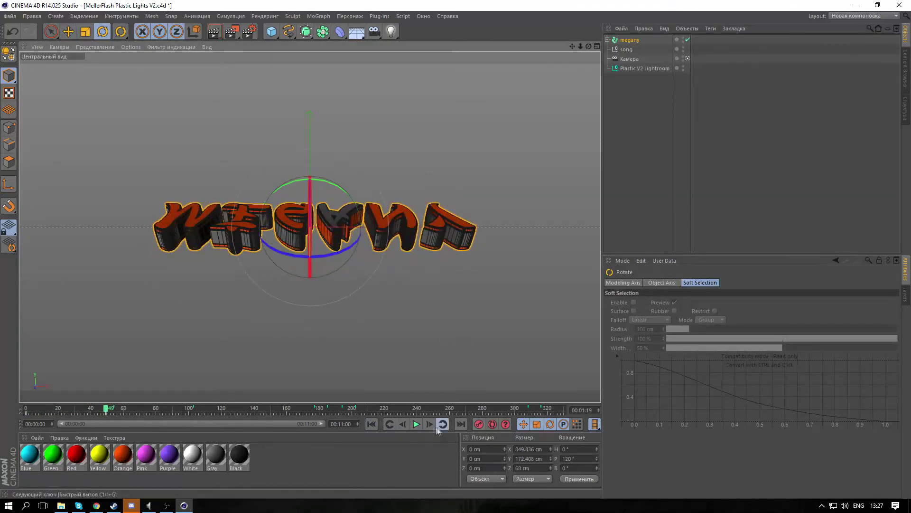
{"action": "left_click_drag", "start_coordinate": [310, 214], "coordinate": [311, 327], "text": "shift"}
{"action": "left_click", "coordinate": [479, 424]}
Step: Rotate the megany Fracture to a pitch of 370° and record a keyframe at frame 98, just before the second marker
{"action": "left_click", "coordinate": [417, 424]}
{"action": "left_click", "coordinate": [417, 424]}
{"action": "left_click", "coordinate": [193, 410]}
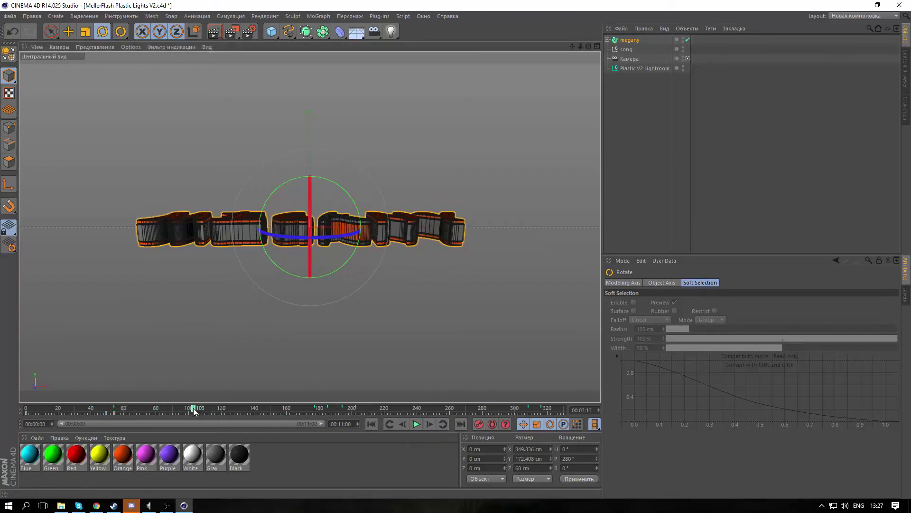
{"action": "left_click", "coordinate": [403, 425]}
{"action": "left_click", "coordinate": [404, 424]}
{"action": "left_click", "coordinate": [403, 425]}
{"action": "left_click", "coordinate": [403, 425]}
{"action": "left_click_drag", "start_coordinate": [310, 252], "coordinate": [312, 318], "text": "shift"}
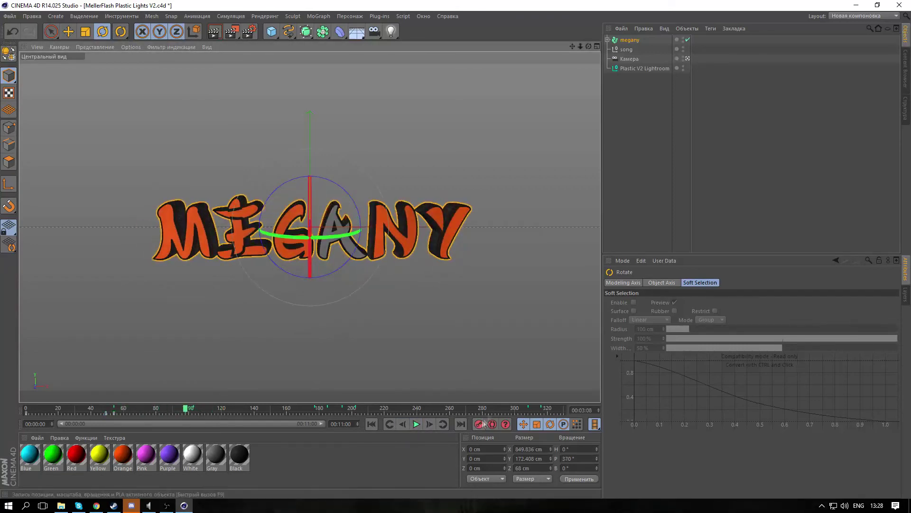
{"action": "left_click", "coordinate": [479, 424]}
Step: Rotate the megany Fracture further to a pitch of 130°, keyframe it at frame 103 and preview from around frame 176
{"action": "left_click", "coordinate": [193, 410]}
{"action": "left_click_drag", "start_coordinate": [310, 243], "coordinate": [312, 328], "text": "shift"}
{"action": "left_click", "coordinate": [479, 425]}
{"action": "left_click", "coordinate": [318, 411]}
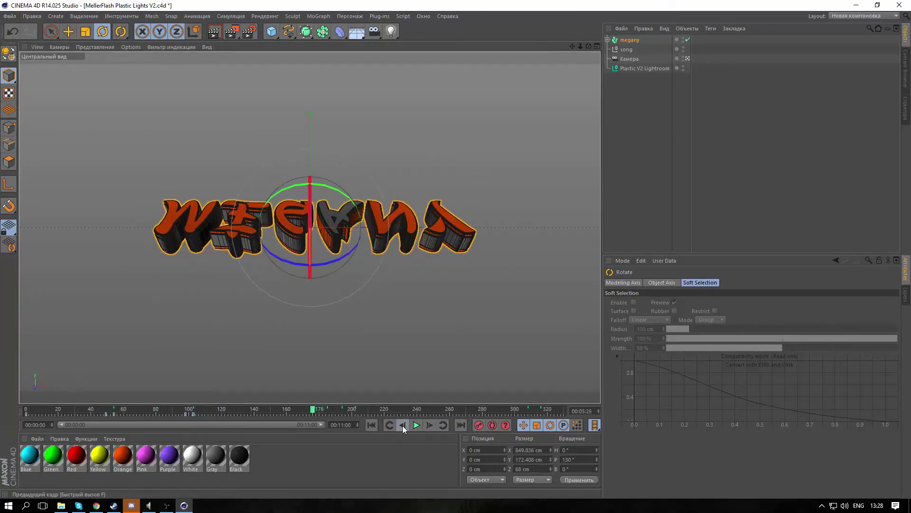
{"action": "left_click", "coordinate": [416, 425]}
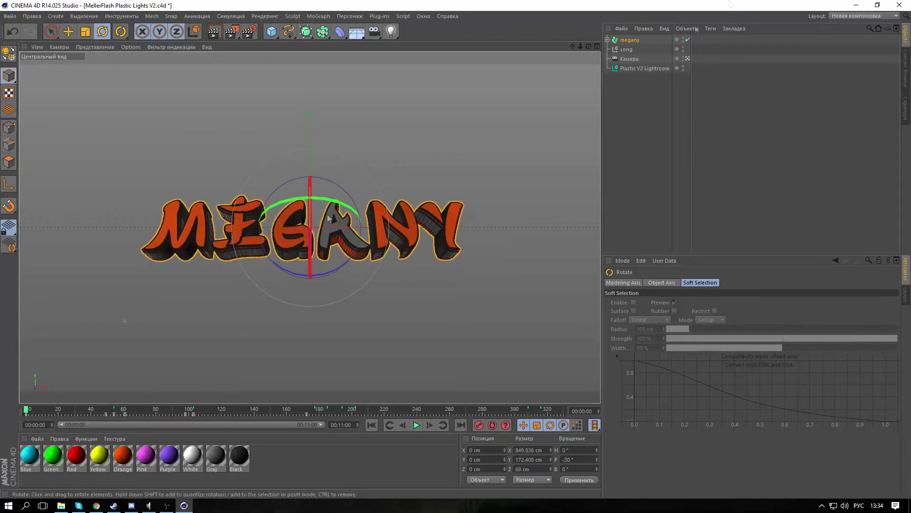
Step: Add a Plain effector to the megany Fracture that affects only rotation, with R.P set to -360°
{"action": "left_click", "coordinate": [318, 16]}
{"action": "mouse_move", "coordinate": [351, 33]}
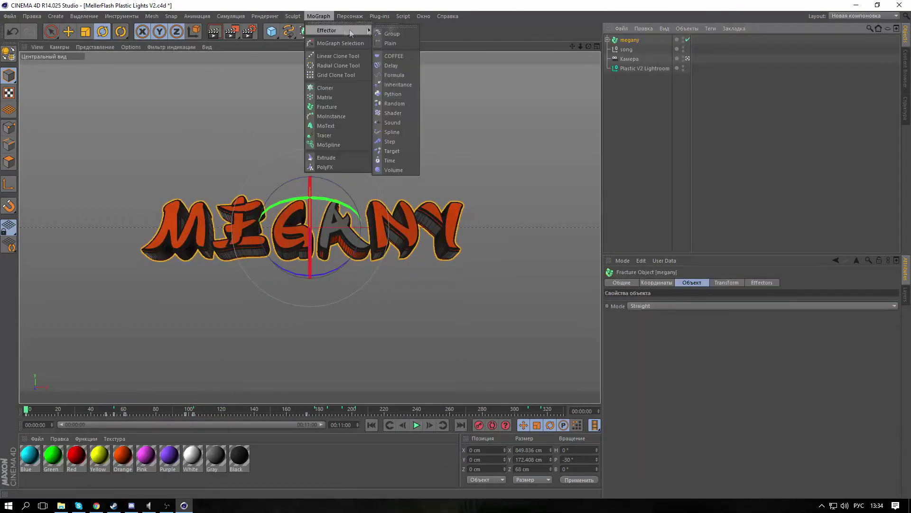
{"action": "left_click", "coordinate": [397, 44]}
{"action": "left_click", "coordinate": [640, 320]}
{"action": "left_click", "coordinate": [720, 320]}
{"action": "left_click_drag", "start_coordinate": [730, 337], "coordinate": [614, 332]}
{"action": "type", "text": "-360"}
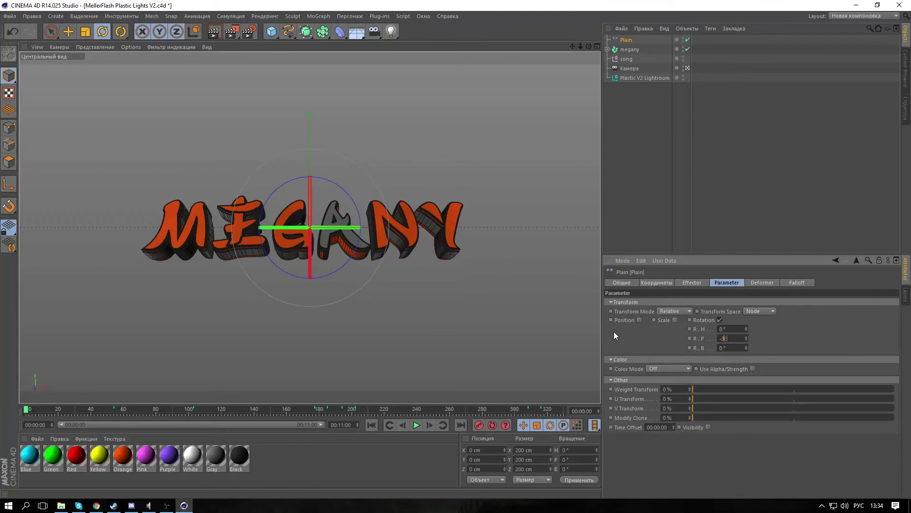
{"action": "key", "text": "Return"}
Step: Give the Plain effector a Linear falloff, 1500 cm size and -X orientation, and place it at about X -436 cm
{"action": "left_click", "coordinate": [797, 282]}
{"action": "left_click", "coordinate": [662, 302]}
{"action": "left_click", "coordinate": [648, 362]}
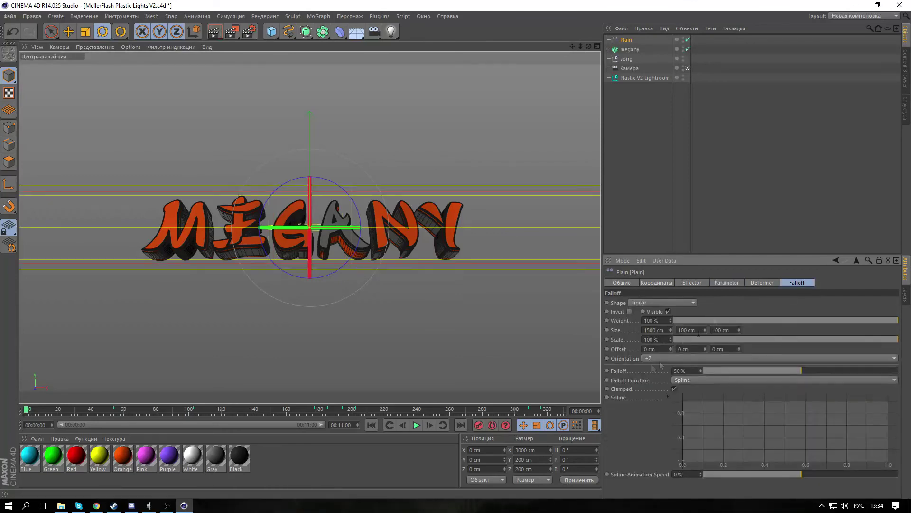
{"action": "left_click", "coordinate": [68, 32]}
{"action": "left_click_drag", "start_coordinate": [377, 226], "coordinate": [223, 224]}
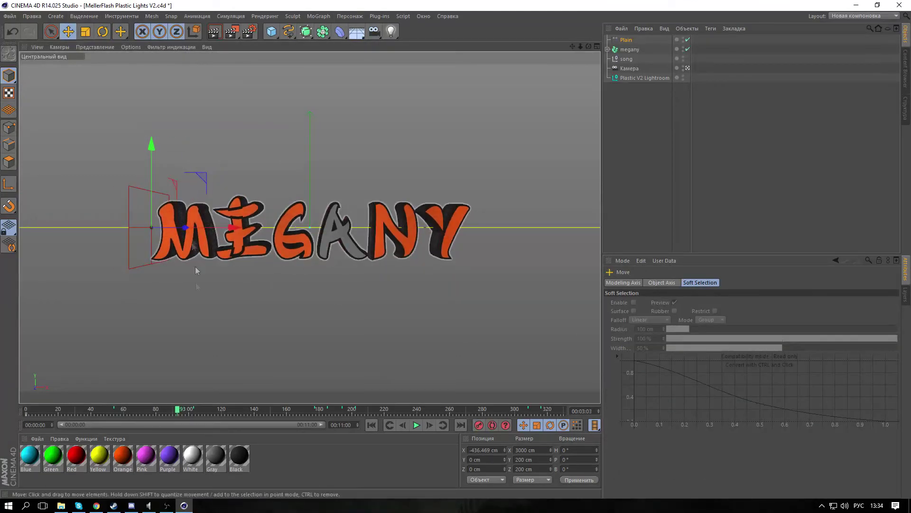
Step: Keyframe the Plain effector travelling across the text to about X 1963 cm, with the end key at 00:04:00
{"action": "left_click_drag", "start_coordinate": [160, 413], "coordinate": [221, 415]}
{"action": "left_click", "coordinate": [372, 425]}
{"action": "left_click", "coordinate": [416, 425]}
{"action": "left_click", "coordinate": [416, 425]}
{"action": "left_click", "coordinate": [199, 414]}
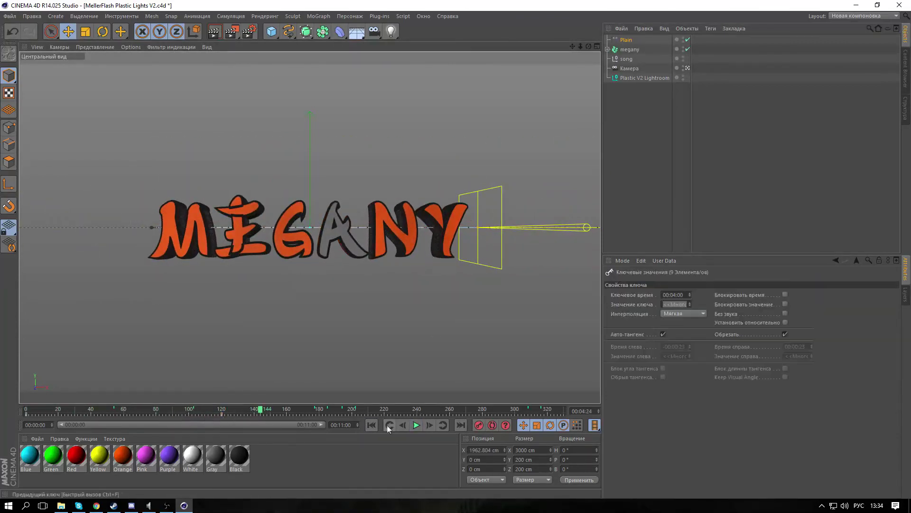
{"action": "left_click", "coordinate": [373, 425]}
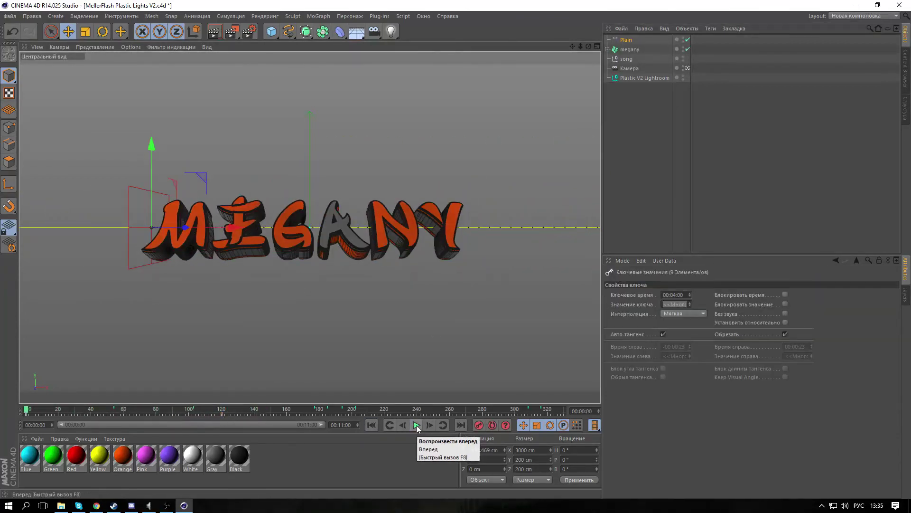
Step: Preview the effector's sweep and shift its selected keyframe to 00:03:13
{"action": "left_click", "coordinate": [416, 426]}
{"action": "left_click", "coordinate": [415, 428]}
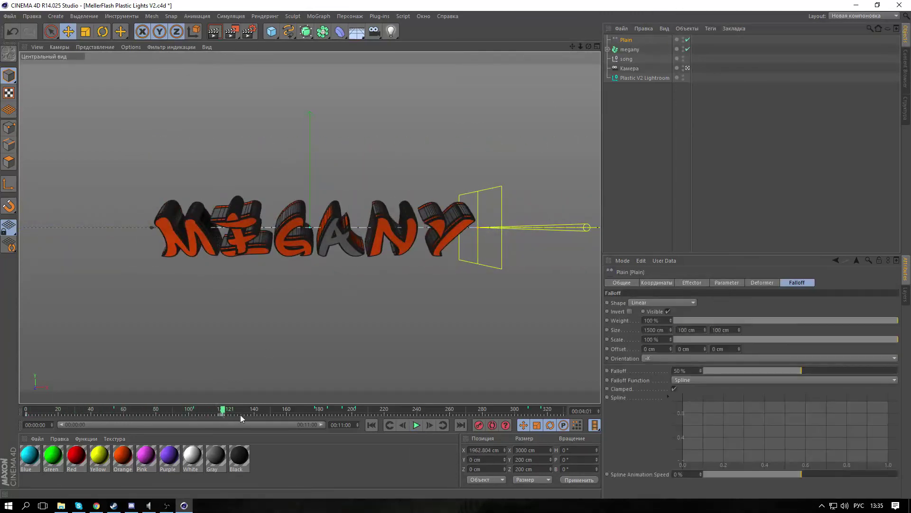
{"action": "left_click", "coordinate": [193, 414]}
{"action": "left_click", "coordinate": [417, 425]}
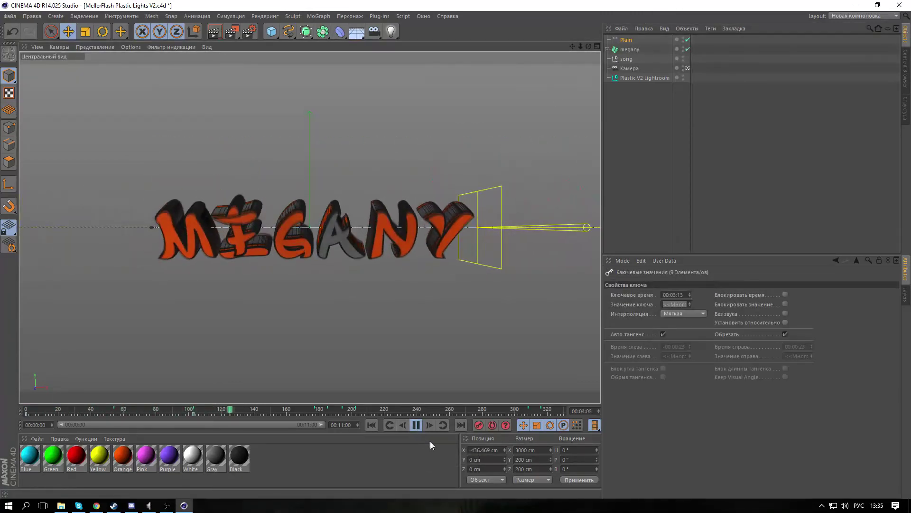
{"action": "left_click", "coordinate": [417, 425]}
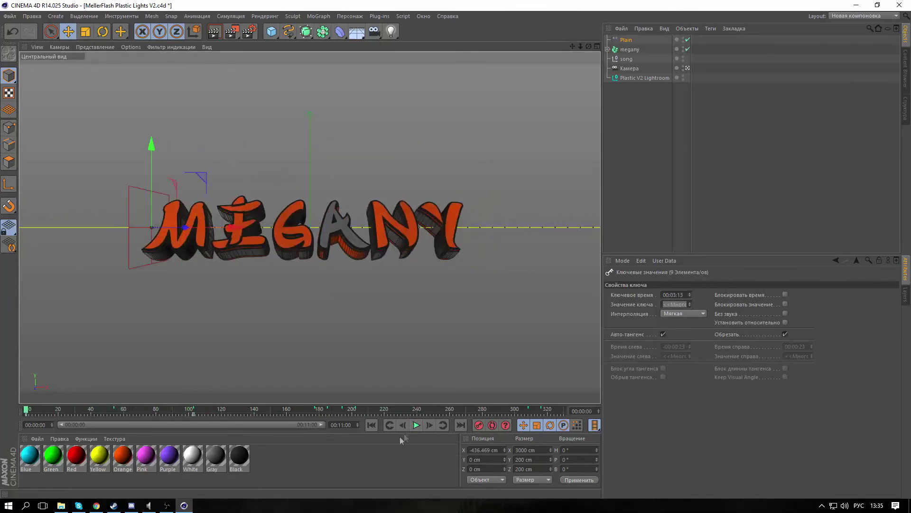
Step: Play and scrub the animation to check the timing of the Plain effector's sweep
{"action": "left_click", "coordinate": [416, 425]}
{"action": "left_click", "coordinate": [329, 384]}
{"action": "left_click", "coordinate": [28, 409]}
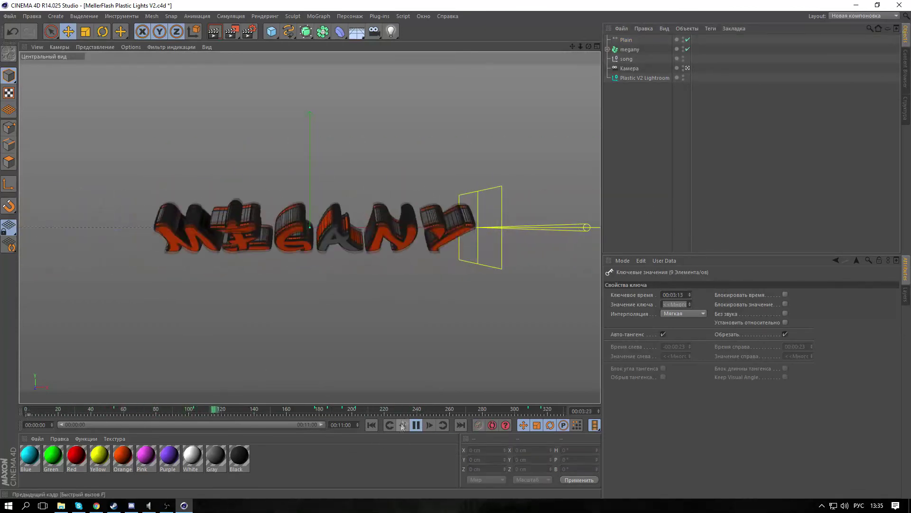
{"action": "left_click", "coordinate": [416, 426]}
{"action": "left_click_drag", "start_coordinate": [199, 410], "coordinate": [150, 409]}
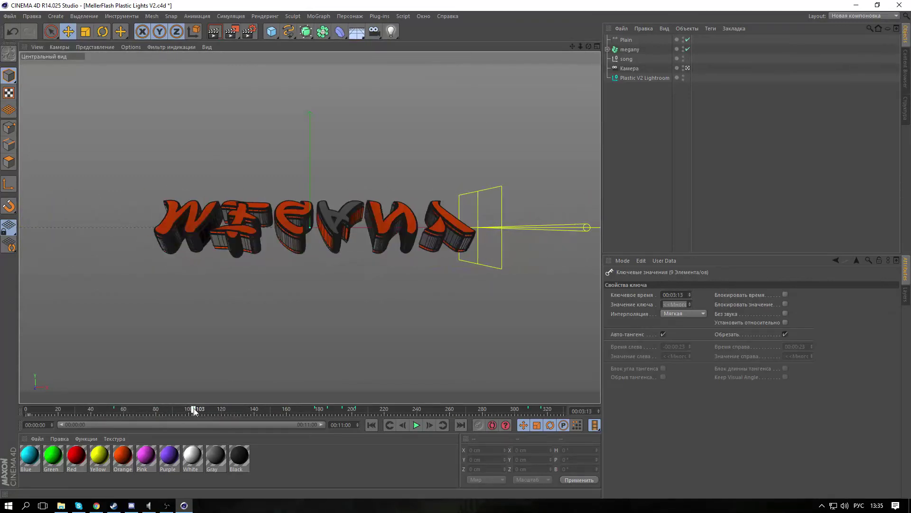
Step: Try a second Plain effector that offsets the letters 121 cm in Z and rotates them, and delete it
{"action": "left_click", "coordinate": [318, 17]}
{"action": "mouse_move", "coordinate": [333, 28]}
{"action": "left_click", "coordinate": [398, 44]}
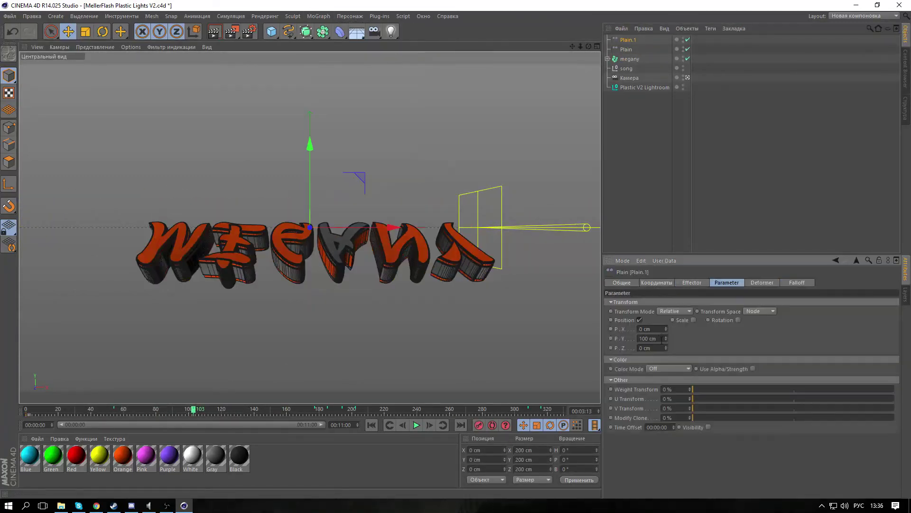
{"action": "left_click_drag", "start_coordinate": [666, 347], "coordinate": [666, 290]}
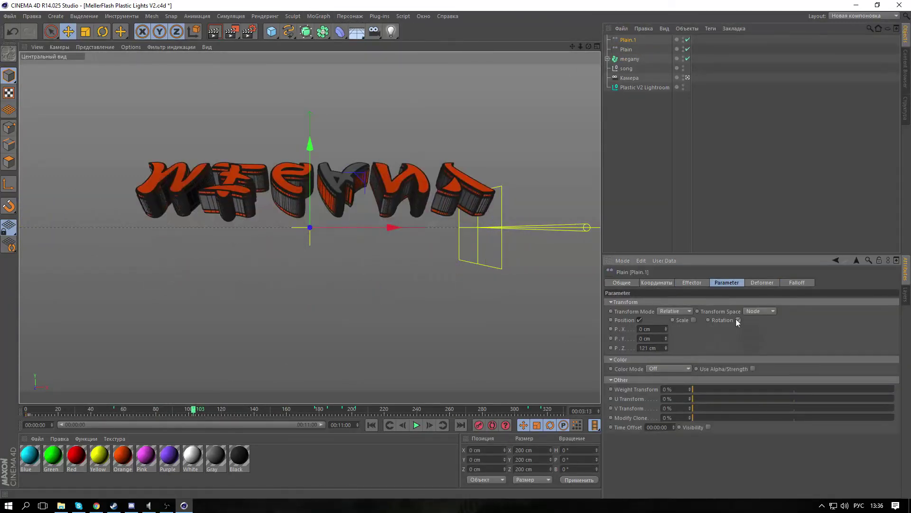
{"action": "left_click", "coordinate": [738, 320]}
{"action": "left_click_drag", "start_coordinate": [765, 339], "coordinate": [765, 422]}
{"action": "key", "text": "Delete"}
Step: Play through the animation from the start and add a timeline marker near frame 220
{"action": "left_click", "coordinate": [372, 425]}
{"action": "left_click", "coordinate": [416, 425]}
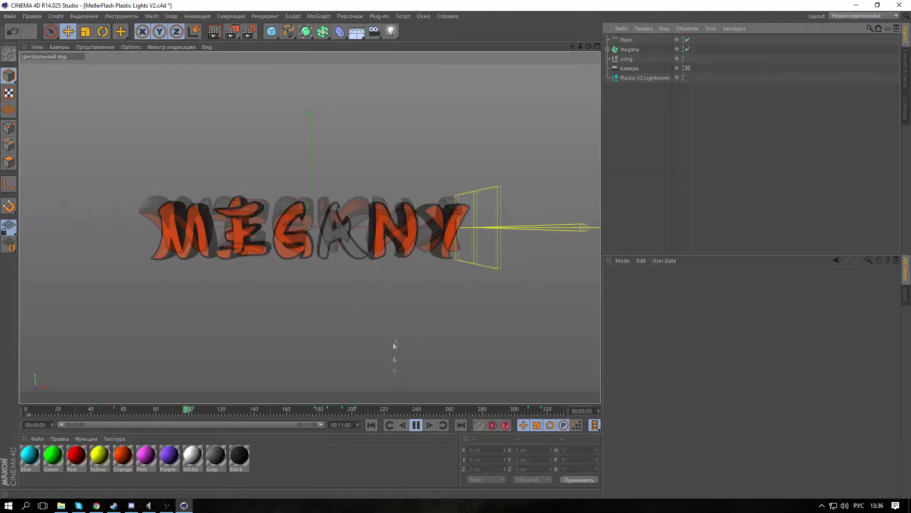
{"action": "left_click", "coordinate": [312, 410]}
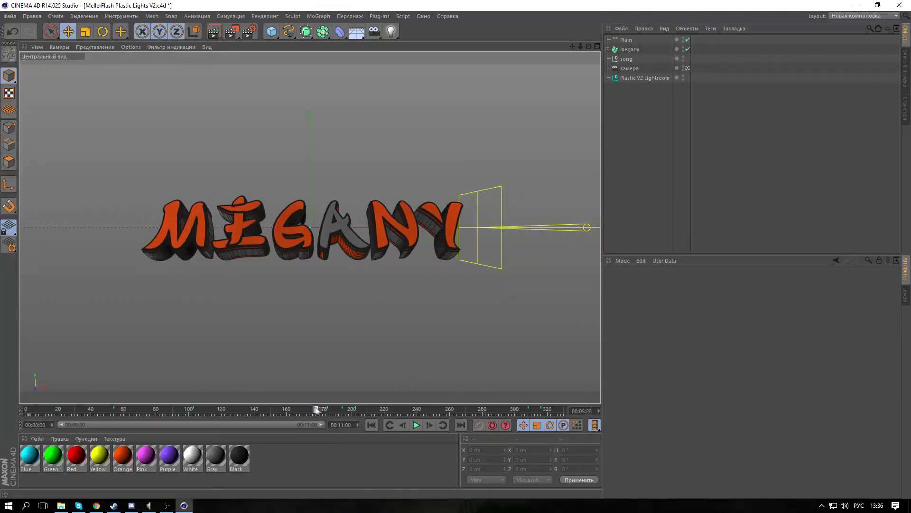
{"action": "left_click", "coordinate": [416, 425]}
{"action": "left_click", "coordinate": [416, 425]}
{"action": "left_click", "coordinate": [367, 411]}
{"action": "left_click", "coordinate": [271, 411]}
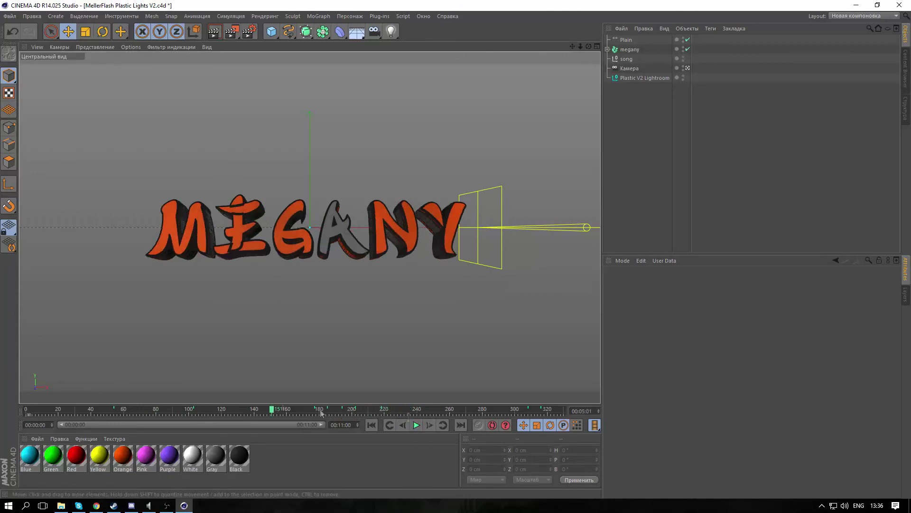
{"action": "left_click", "coordinate": [416, 425]}
{"action": "left_click", "coordinate": [389, 424]}
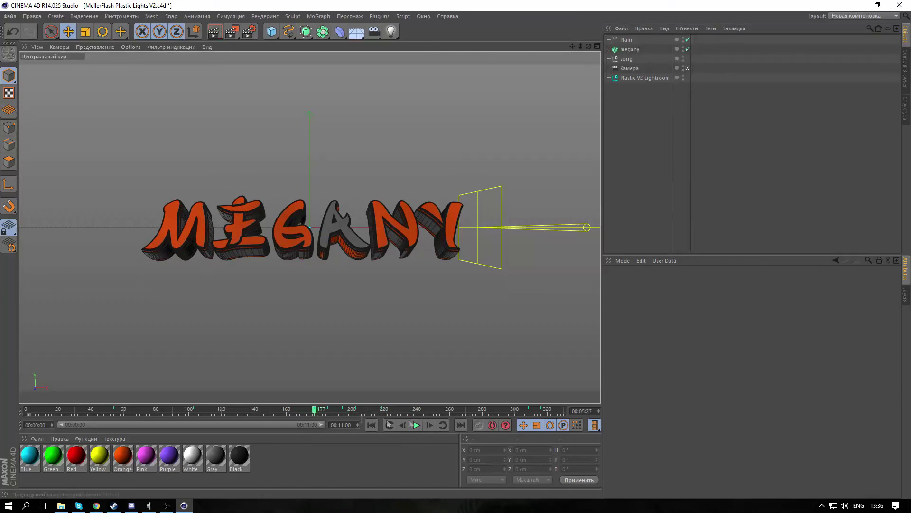
Step: Add a Text spline reading A in the bold Gyosho font
{"action": "left_click", "coordinate": [323, 19]}
{"action": "left_click", "coordinate": [289, 35]}
{"action": "left_click_drag", "start_coordinate": [289, 34], "coordinate": [323, 114]}
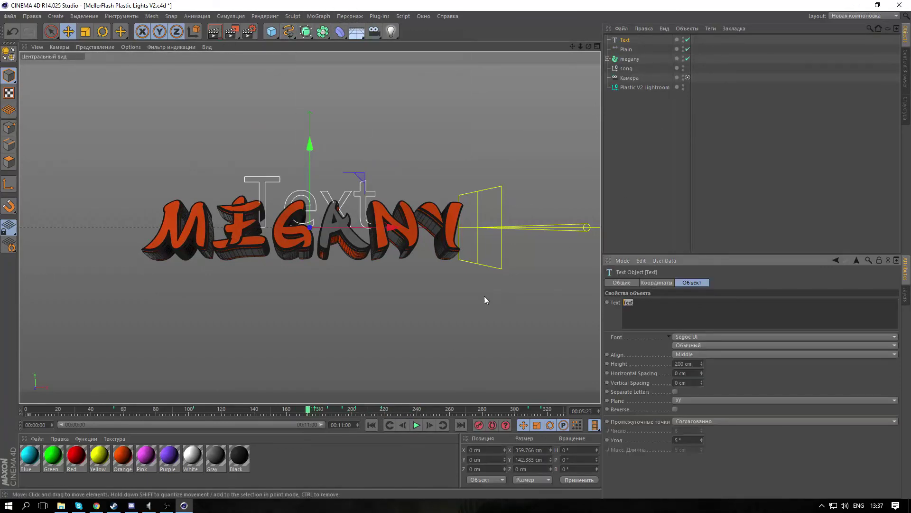
{"action": "left_click", "coordinate": [716, 336]}
{"action": "scroll", "coordinate": [716, 335], "scroll_direction": "up", "scroll_amount": 15}
{"action": "left_click", "coordinate": [694, 128]}
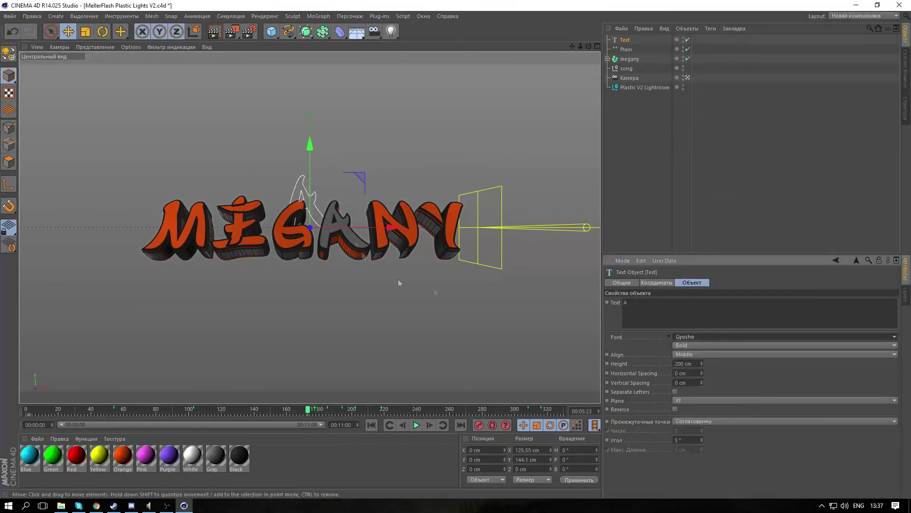
Step: Move the A text spline down and in front of MEGANY, to about Y -63 cm and Z -446 cm
{"action": "left_click_drag", "start_coordinate": [311, 168], "coordinate": [312, 191]}
{"action": "left_click_drag", "start_coordinate": [246, 259], "coordinate": [209, 262]}
{"action": "left_click", "coordinate": [624, 147]}
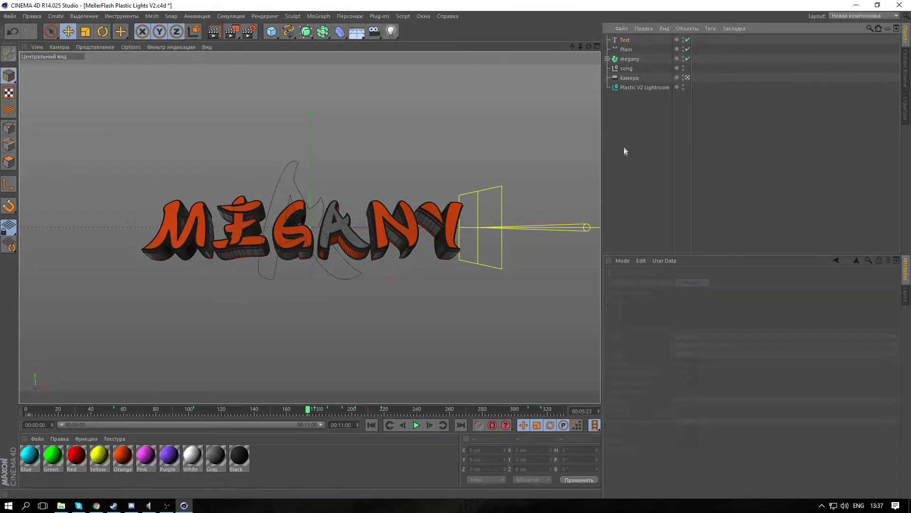
Step: Extrude the A text 60 cm deep and nest it in an Atom Array with 2 cm cylinder and sphere radii
{"action": "left_click", "coordinate": [625, 40]}
{"action": "left_click", "coordinate": [306, 32]}
{"action": "left_click", "coordinate": [323, 32]}
{"action": "left_click", "coordinate": [434, 45], "text": "alt"}
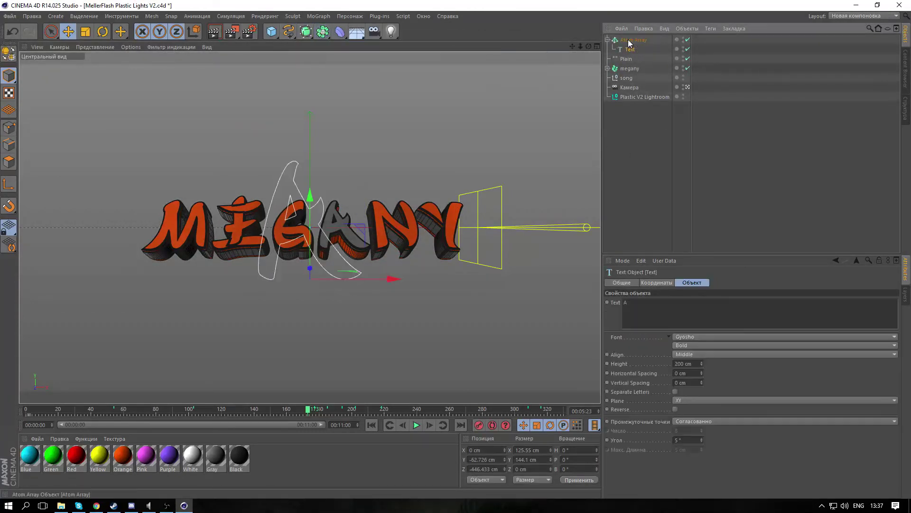
{"action": "left_click", "coordinate": [306, 32]}
{"action": "left_click", "coordinate": [432, 42]}
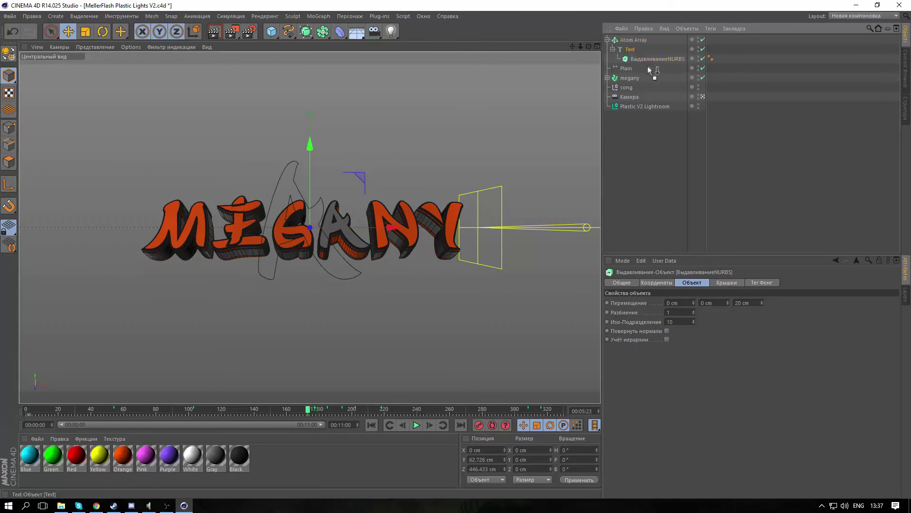
{"action": "left_click_drag", "start_coordinate": [649, 69], "coordinate": [630, 107]}
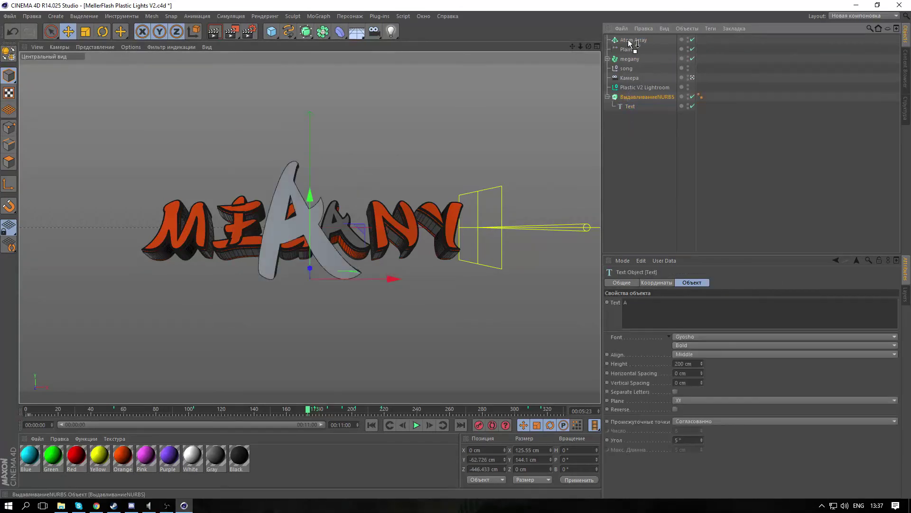
{"action": "left_click_drag", "start_coordinate": [631, 42], "coordinate": [631, 42]}
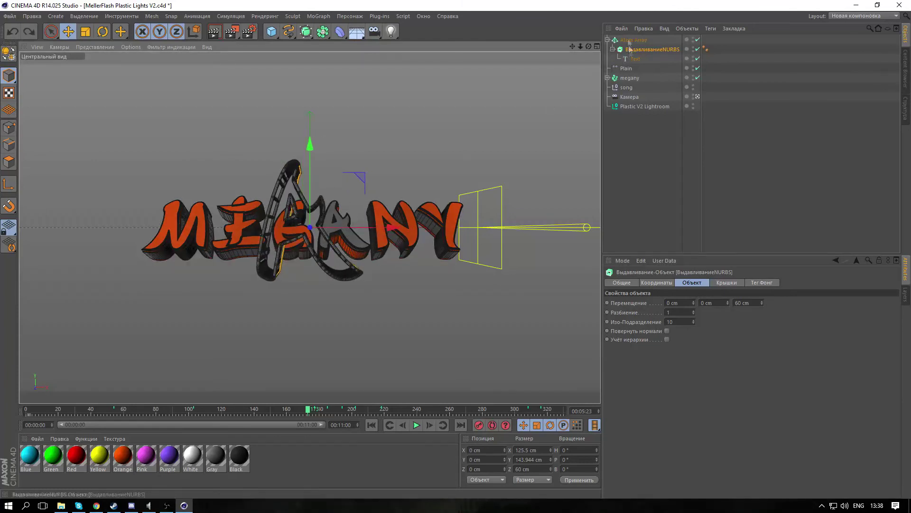
{"action": "left_click", "coordinate": [337, 226]}
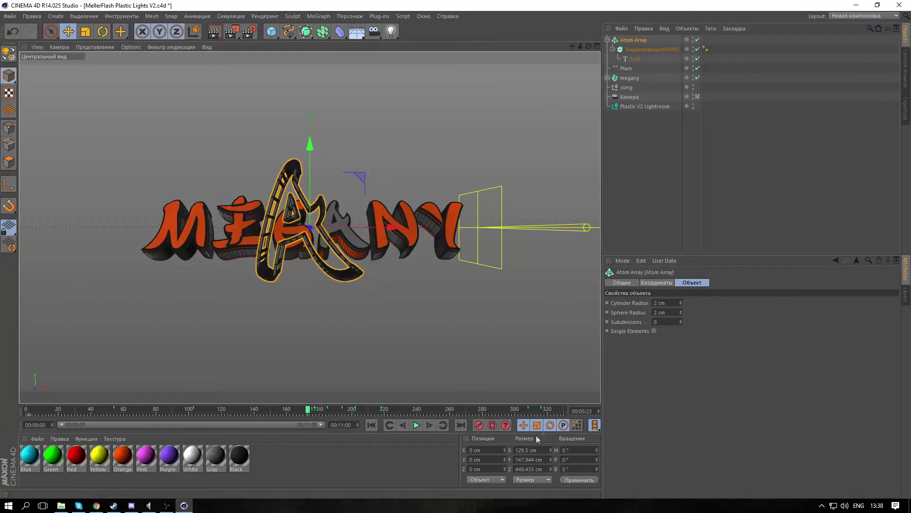
Step: Adjust the A's sideways position over the word and apply the Orange material to its Atom Array
{"action": "left_click", "coordinate": [608, 40]}
{"action": "key", "text": "l"}
{"action": "left_click_drag", "start_coordinate": [377, 227], "coordinate": [345, 223]}
{"action": "left_click", "coordinate": [644, 125]}
{"action": "left_click_drag", "start_coordinate": [121, 453], "coordinate": [647, 42]}
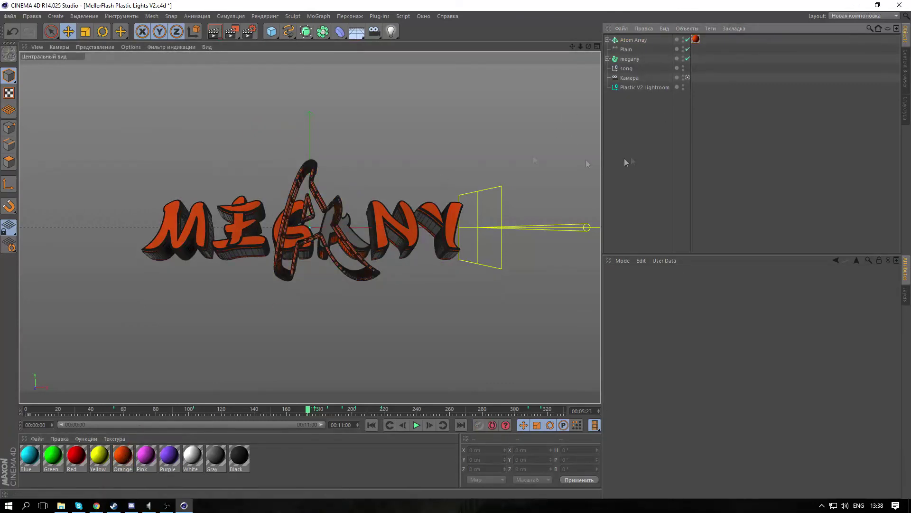
Step: Add a MoGraph Fracture object named a and place the A's Atom Array inside it
{"action": "left_click", "coordinate": [642, 29]}
{"action": "left_click", "coordinate": [629, 40]}
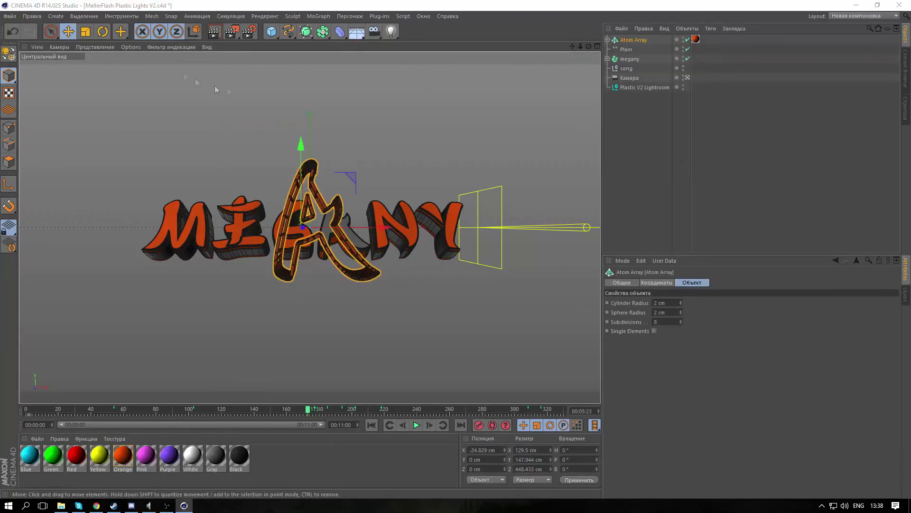
{"action": "left_click", "coordinate": [318, 17]}
{"action": "left_click", "coordinate": [346, 111]}
{"action": "left_click_drag", "start_coordinate": [625, 43], "coordinate": [623, 41]}
{"action": "key", "text": "r"}
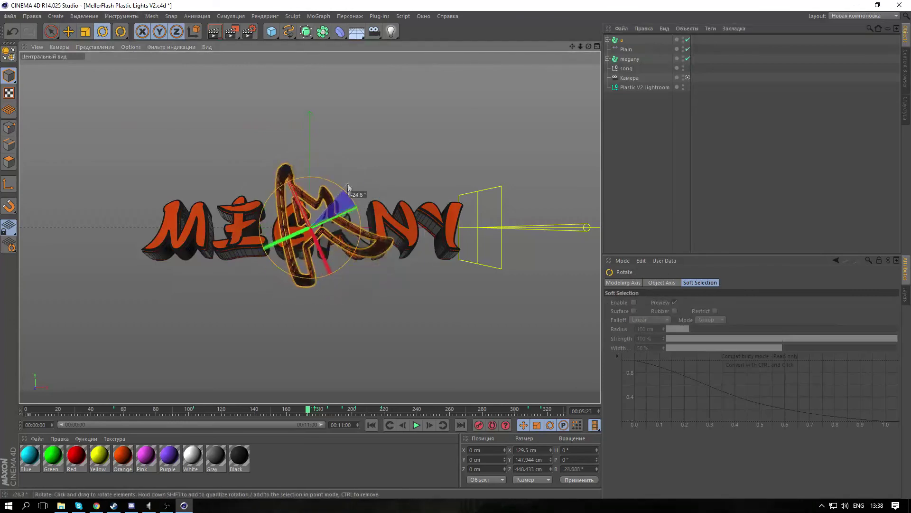
Step: Set the a Fracture's X, Y and Z scale to 0 and keyframe it near frame 173
{"action": "left_click_drag", "start_coordinate": [308, 410], "coordinate": [315, 413]}
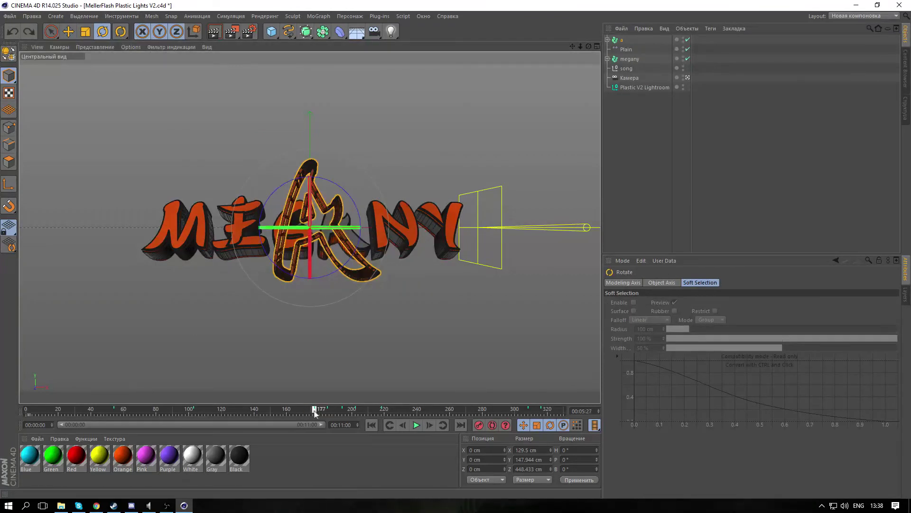
{"action": "left_click", "coordinate": [623, 41]}
{"action": "left_click", "coordinate": [657, 283]}
{"action": "left_click_drag", "start_coordinate": [687, 303], "coordinate": [657, 307]}
{"action": "type", "text": "0\t0\t0"}
{"action": "left_click", "coordinate": [659, 312], "text": "ctrl"}
Step: Set the a Fracture's X, Y and Z scale to 1 and keyframe it at frame 177
{"action": "left_click_drag", "start_coordinate": [309, 410], "coordinate": [315, 414]}
{"action": "left_click_drag", "start_coordinate": [686, 303], "coordinate": [665, 305]}
{"action": "type", "text": "1\t1\t1"}
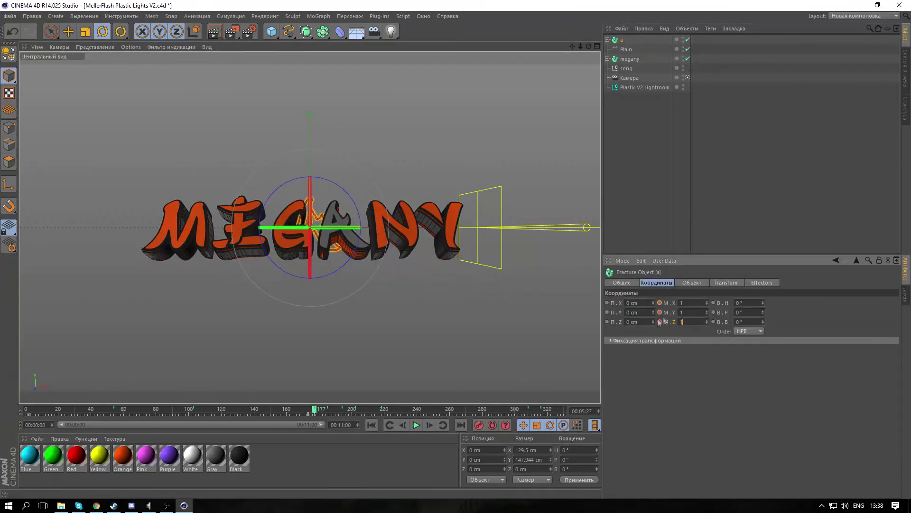
{"action": "left_click", "coordinate": [660, 322], "text": "ctrl"}
{"action": "mouse_move", "coordinate": [314, 411]}
{"action": "left_mouse_down"}
{"action": "mouse_move", "coordinate": [298, 411]}
{"action": "mouse_move", "coordinate": [315, 414]}
{"action": "left_mouse_up"}
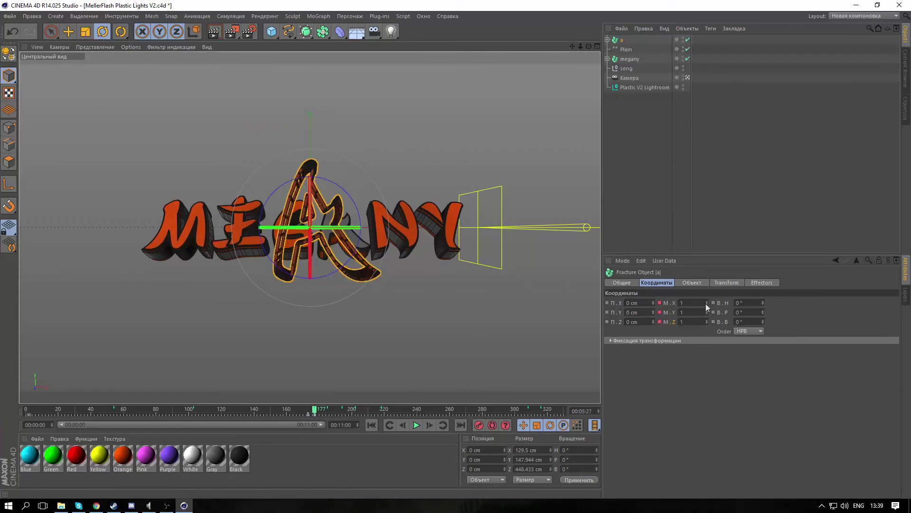
{"action": "left_click_drag", "start_coordinate": [706, 304], "coordinate": [706, 301]}
{"action": "key", "text": "ctrl+z"}
{"action": "left_click_drag", "start_coordinate": [315, 412], "coordinate": [315, 414]}
Step: Move the a Fracture along Z to about 37 cm, checking its distance from the camera in the free view
{"action": "key", "text": "e"}
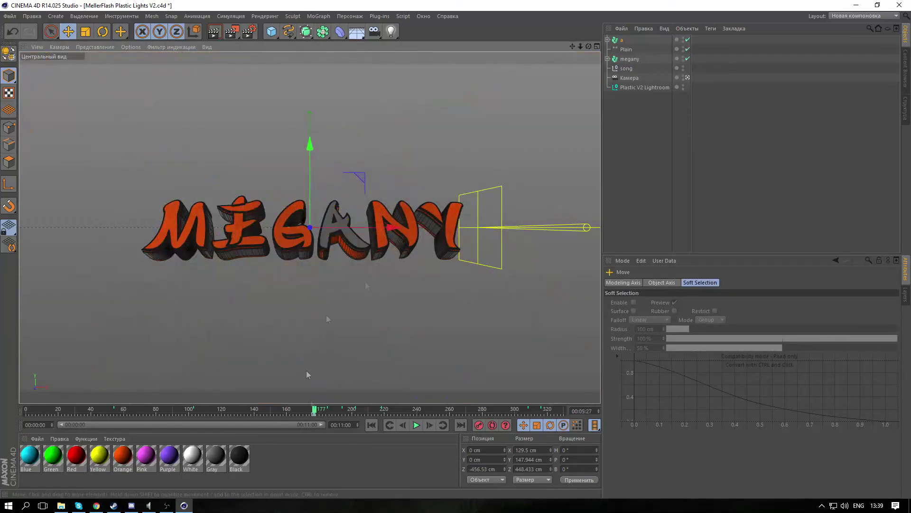
{"action": "left_click", "coordinate": [688, 78]}
{"action": "left_click_drag", "start_coordinate": [427, 190], "coordinate": [391, 226], "text": "alt"}
{"action": "scroll", "coordinate": [295, 238], "scroll_direction": "down", "scroll_amount": 4}
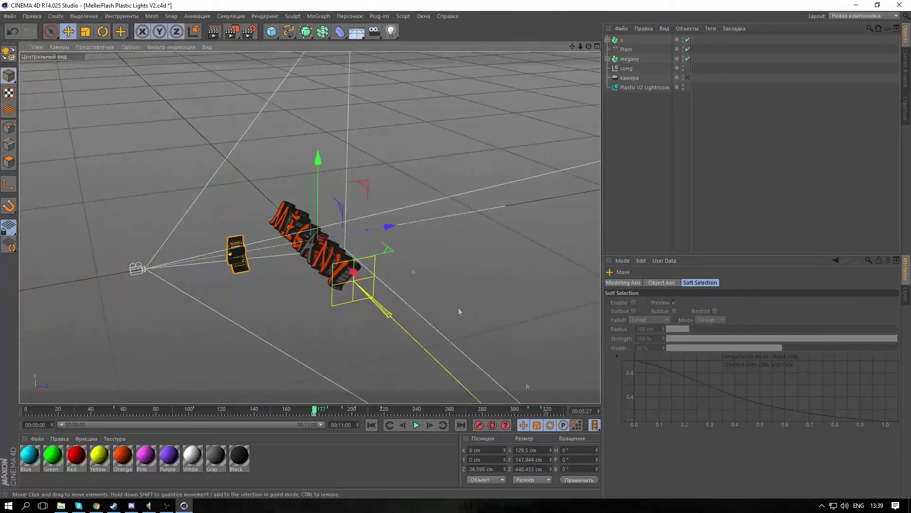
{"action": "left_click", "coordinate": [688, 78]}
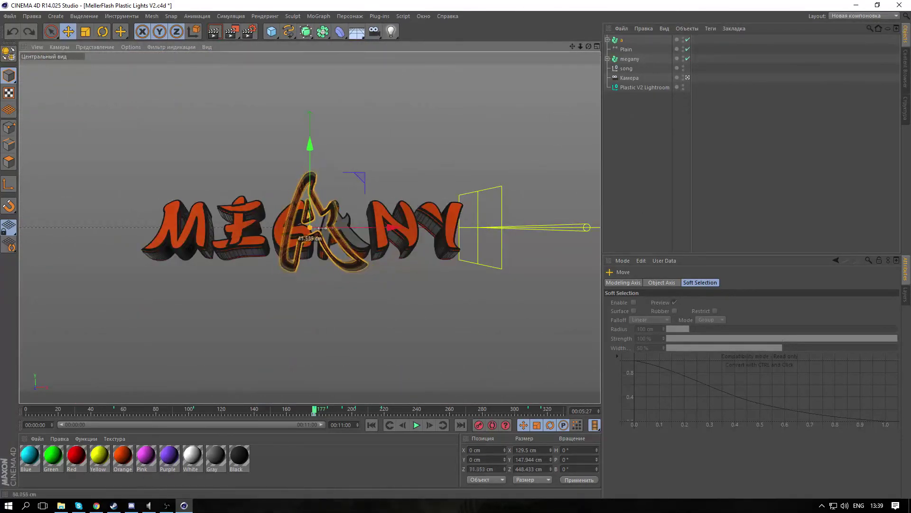
{"action": "key", "text": "r"}
{"action": "key", "text": "ctrl+z"}
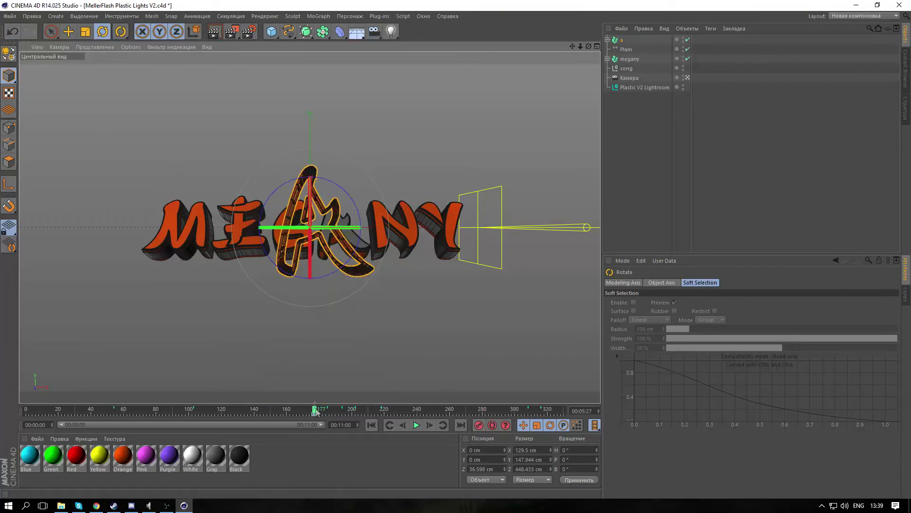
{"action": "left_click_drag", "start_coordinate": [310, 230], "coordinate": [304, 266]}
Step: Dolly the camera in to about Z -575 cm at frame 177
{"action": "left_click", "coordinate": [629, 78]}
{"action": "left_click", "coordinate": [403, 425]}
{"action": "left_click", "coordinate": [430, 425]}
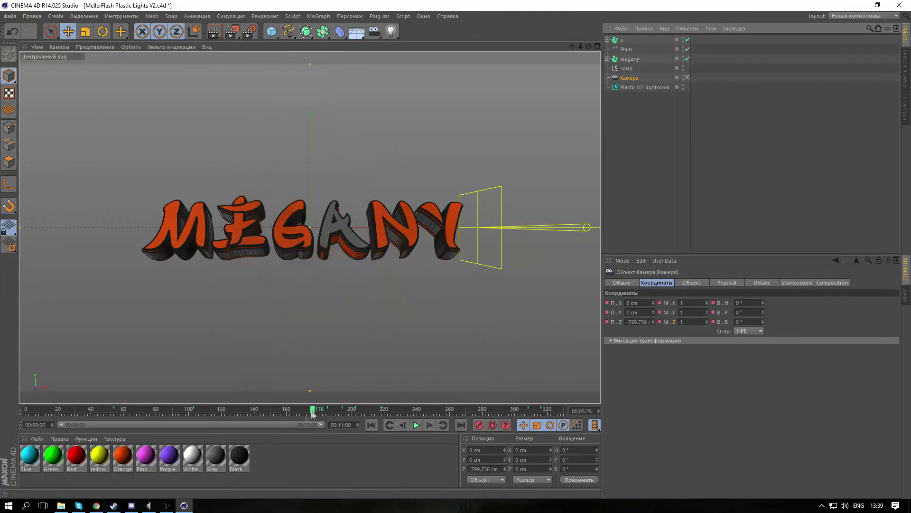
{"action": "left_click_drag", "start_coordinate": [581, 46], "coordinate": [581, 59]}
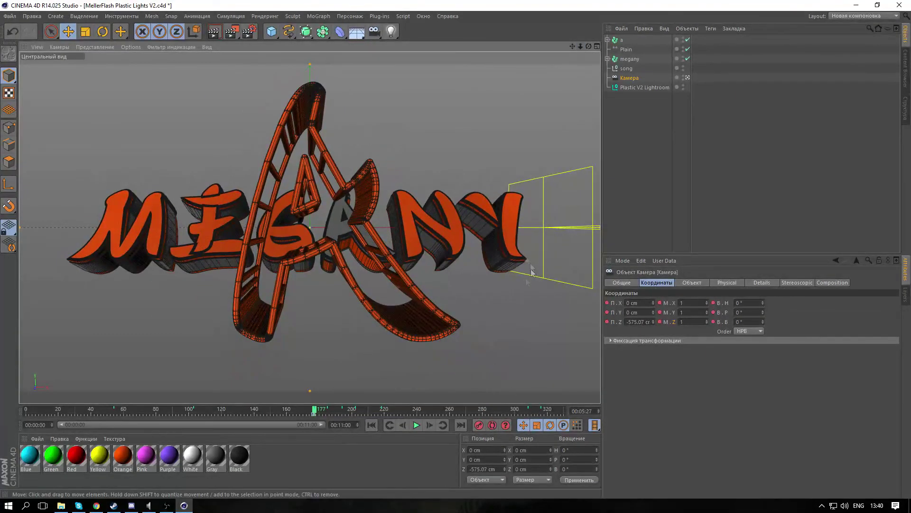
Step: Duplicate the a Fracture and rename the copy r
{"action": "left_click", "coordinate": [621, 40]}
{"action": "left_click", "coordinate": [613, 59]}
{"action": "left_click", "coordinate": [618, 68]}
{"action": "double_click", "coordinate": [623, 50]}
{"action": "type", "text": "r"}
{"action": "key", "text": "Return"}
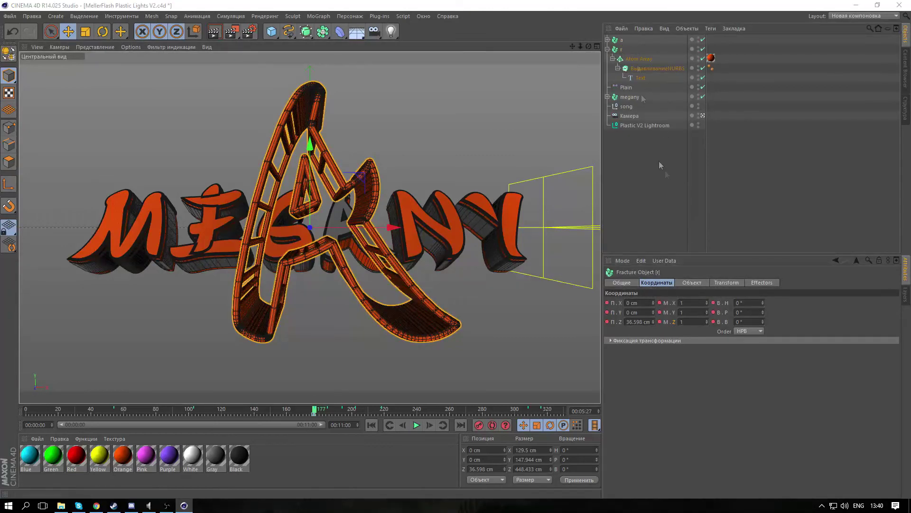
Step: Change the text inside r to R and move it toward the camera to about Z -579 cm
{"action": "left_click", "coordinate": [640, 78]}
{"action": "left_click_drag", "start_coordinate": [633, 302], "coordinate": [545, 301]}
{"action": "type", "text": "R"}
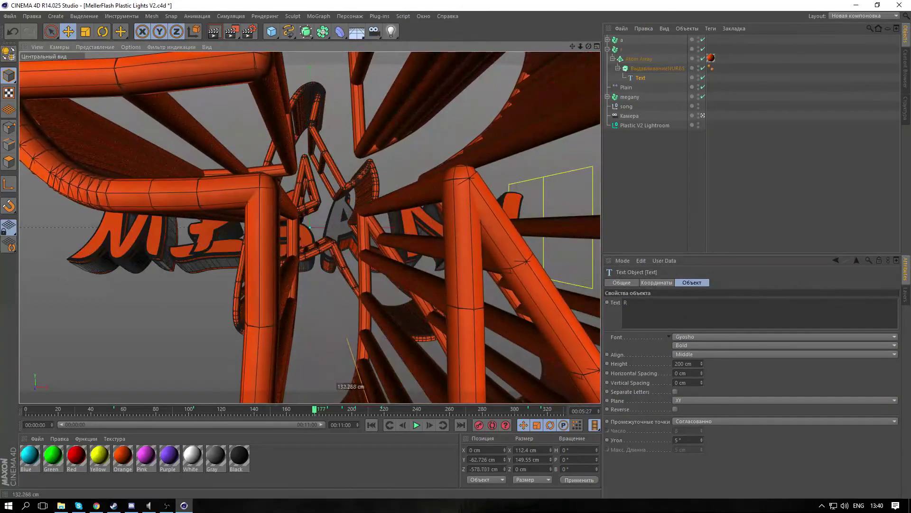
Step: Shift r's keyframes to about frame 185 and dolly the camera around that frame
{"action": "left_click", "coordinate": [314, 414]}
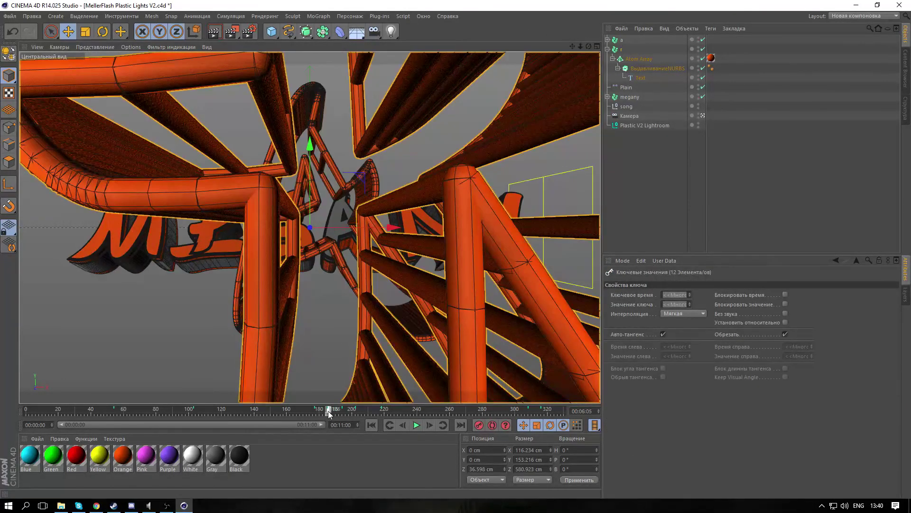
{"action": "mouse_move", "coordinate": [329, 414]}
{"action": "left_mouse_down"}
{"action": "mouse_move", "coordinate": [310, 410]}
{"action": "mouse_move", "coordinate": [327, 411]}
{"action": "left_mouse_up"}
{"action": "left_click", "coordinate": [630, 115]}
{"action": "left_click", "coordinate": [402, 425]}
{"action": "left_click_drag", "start_coordinate": [581, 47], "coordinate": [588, 47]}
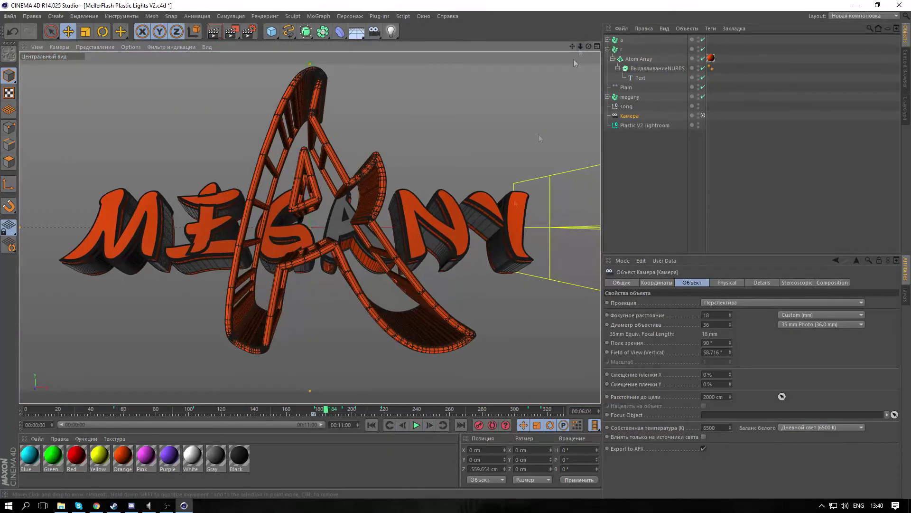
Step: Play back the animation from about frame 84 to check the letter transitions
{"action": "left_click_drag", "start_coordinate": [329, 413], "coordinate": [163, 412]}
{"action": "left_click", "coordinate": [417, 425]}
{"action": "left_click", "coordinate": [651, 190]}
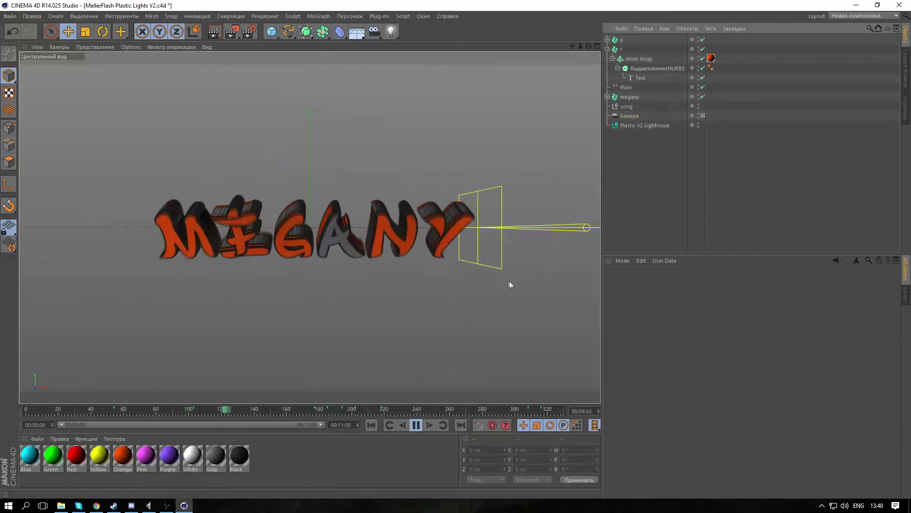
Step: Readjust the camera's dolly from frame 177 onward and check the playback up to frame 193
{"action": "left_click", "coordinate": [315, 410]}
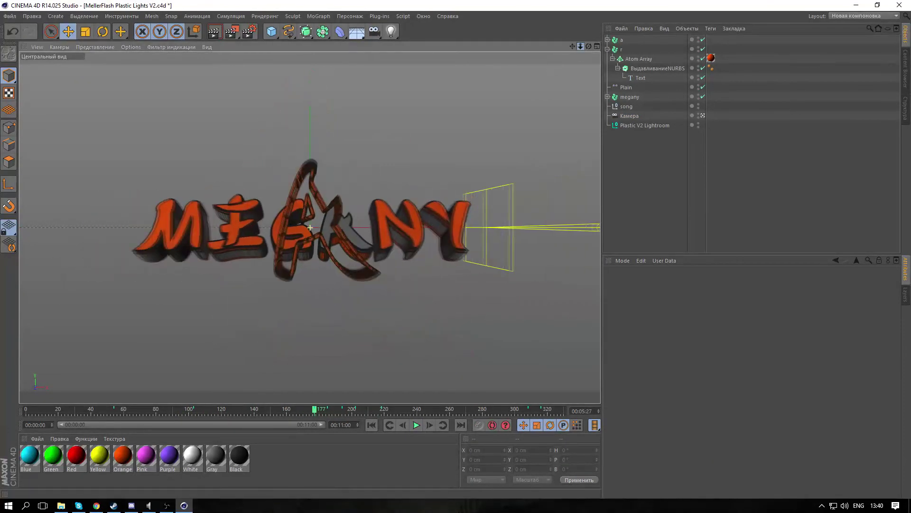
{"action": "left_click", "coordinate": [630, 116]}
{"action": "key", "text": "F8"}
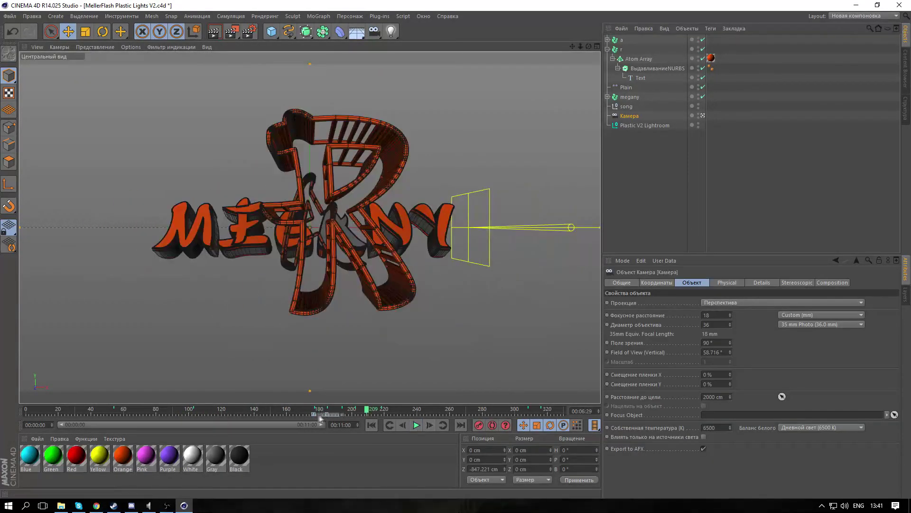
{"action": "left_click_drag", "start_coordinate": [580, 46], "coordinate": [500, 424]}
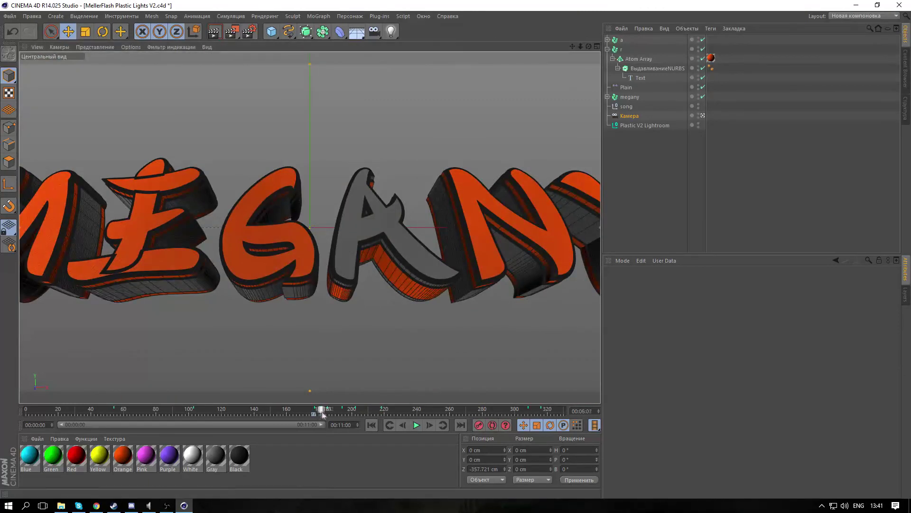
{"action": "left_click_drag", "start_coordinate": [315, 413], "coordinate": [342, 414]}
{"action": "left_click", "coordinate": [416, 425]}
{"action": "left_click", "coordinate": [416, 425]}
{"action": "left_click", "coordinate": [404, 425]}
Step: Duplicate the r Fracture and rename the copy t
{"action": "left_click", "coordinate": [608, 49]}
{"action": "left_click_drag", "start_coordinate": [617, 50], "coordinate": [619, 55], "text": "ctrl"}
{"action": "left_click", "coordinate": [608, 59]}
{"action": "double_click", "coordinate": [622, 59]}
{"action": "type", "text": "t"}
Step: Change the text inside t to T and move it toward the camera to about Z -746 cm
{"action": "left_click", "coordinate": [640, 88]}
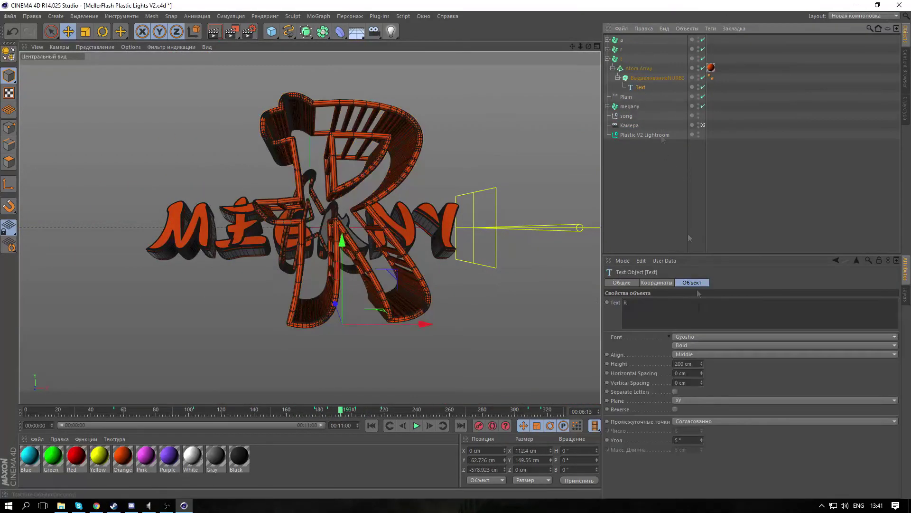
{"action": "type", "text": "T"}
{"action": "left_click_drag", "start_coordinate": [336, 304], "coordinate": [383, 390]}
Step: Shift t's scale keyframes so that the T appears at frame 194
{"action": "left_click", "coordinate": [621, 59]}
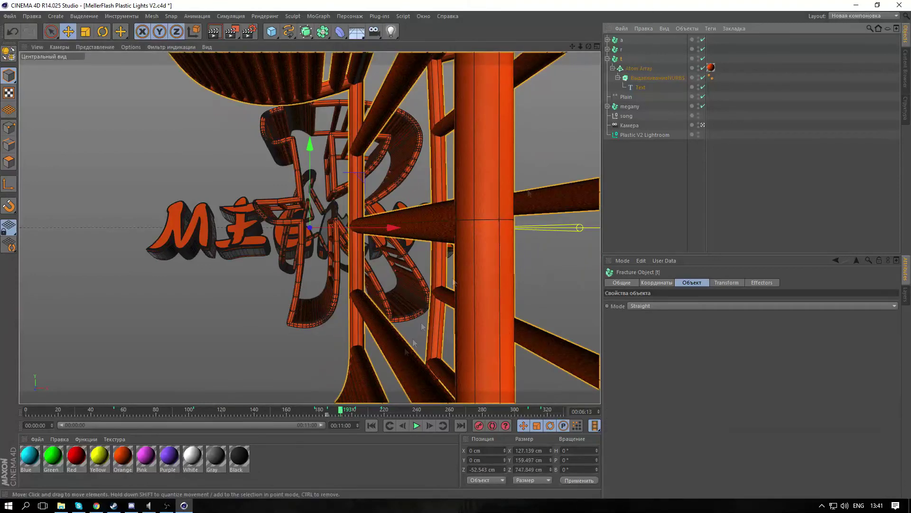
{"action": "left_click", "coordinate": [429, 425]}
{"action": "mouse_move", "coordinate": [335, 415]}
{"action": "left_mouse_down"}
{"action": "mouse_move", "coordinate": [323, 415]}
{"action": "mouse_move", "coordinate": [340, 412]}
{"action": "left_mouse_up"}
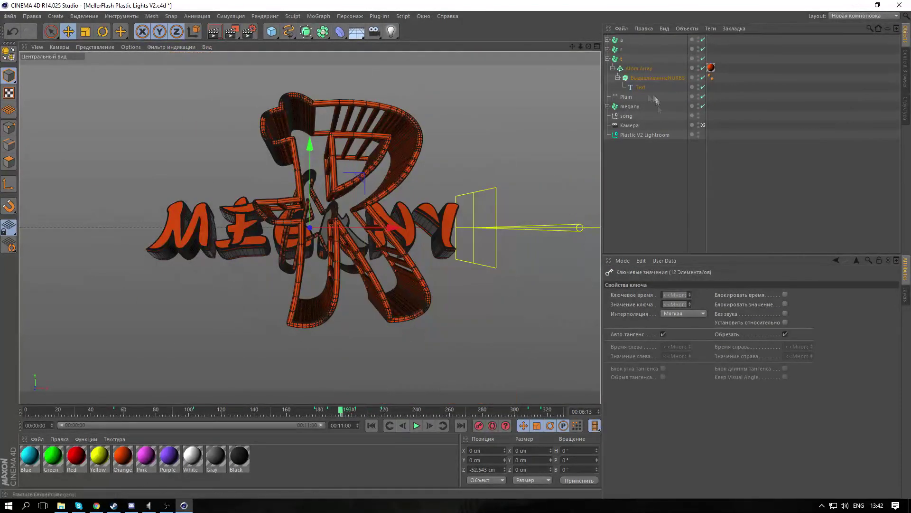
Step: Dolly the camera back to about Z -957 cm at frame 194 and play back the transition
{"action": "left_click", "coordinate": [630, 125]}
{"action": "left_click", "coordinate": [416, 425]}
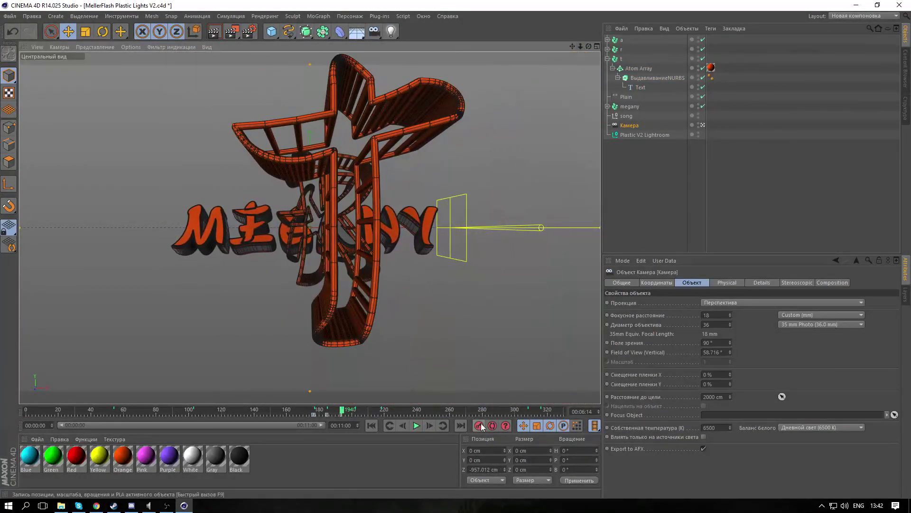
{"action": "left_click", "coordinate": [639, 212]}
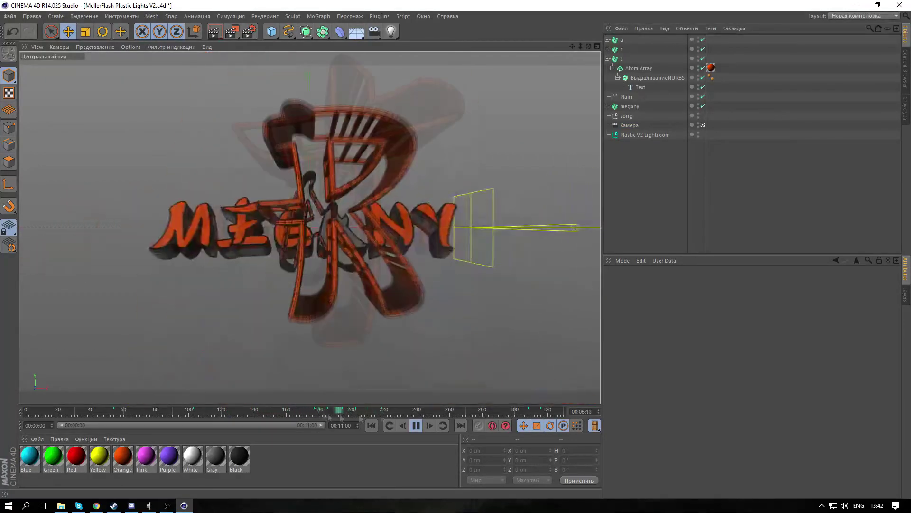
{"action": "left_click", "coordinate": [417, 425]}
{"action": "left_click", "coordinate": [416, 425]}
Step: Record a camera keyframe at frame 193 and adjust the camera's dolly
{"action": "left_click", "coordinate": [629, 125]}
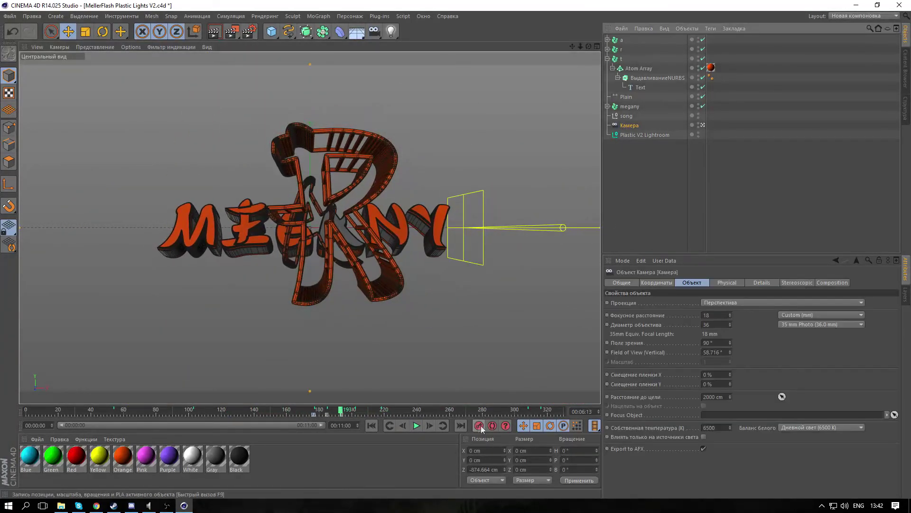
{"action": "left_click", "coordinate": [479, 425]}
{"action": "left_click_drag", "start_coordinate": [581, 46], "coordinate": [560, 53]}
Step: Duplicate the t Fracture as s at frame 202 and change its text to S
{"action": "left_click", "coordinate": [355, 410]}
{"action": "left_click", "coordinate": [607, 59]}
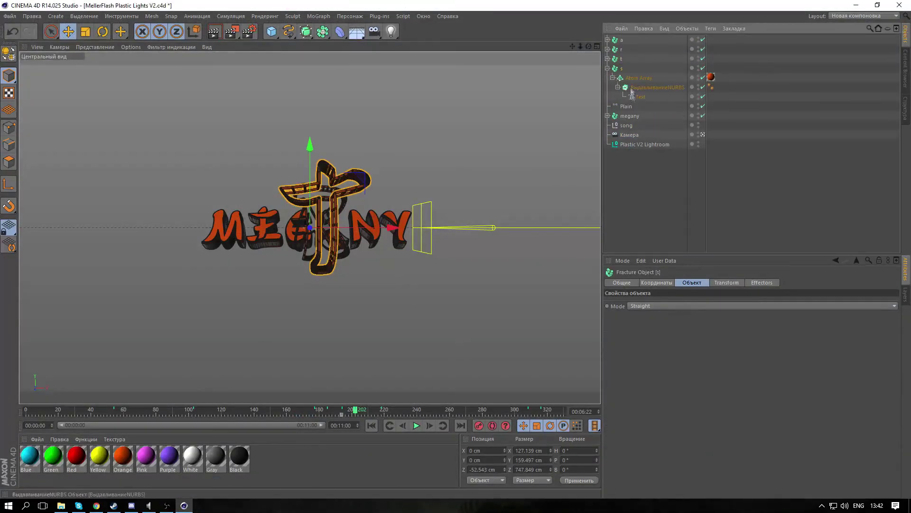
{"action": "left_click", "coordinate": [640, 97]}
{"action": "left_click", "coordinate": [636, 304]}
{"action": "key", "text": "BackSpace"}
{"action": "type", "text": "s"}
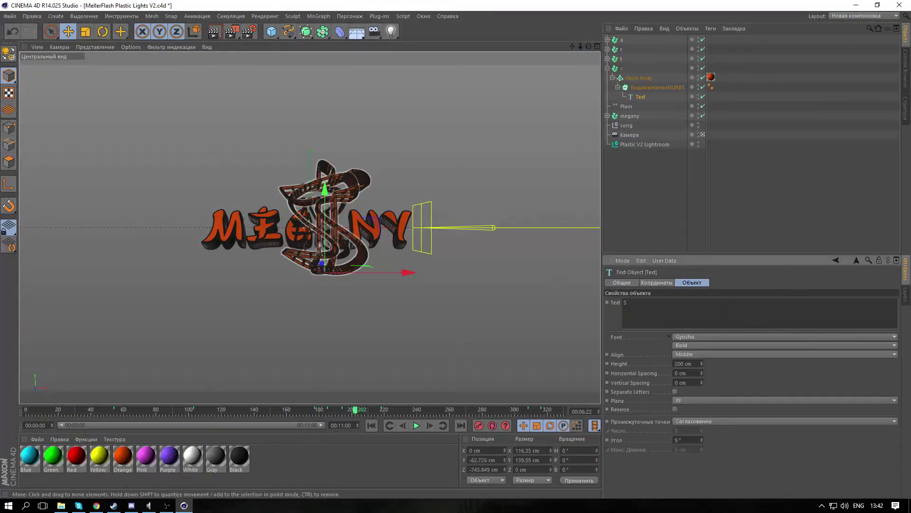
Step: Move the S text toward the camera and shift the s Fracture's keyframes to about frame 202
{"action": "left_click_drag", "start_coordinate": [324, 266], "coordinate": [350, 309]}
{"action": "left_click", "coordinate": [621, 68]}
{"action": "left_click", "coordinate": [341, 415]}
Step: Play back the animation from frame 164 to check the A, R, T and S sequence
{"action": "left_click", "coordinate": [293, 410]}
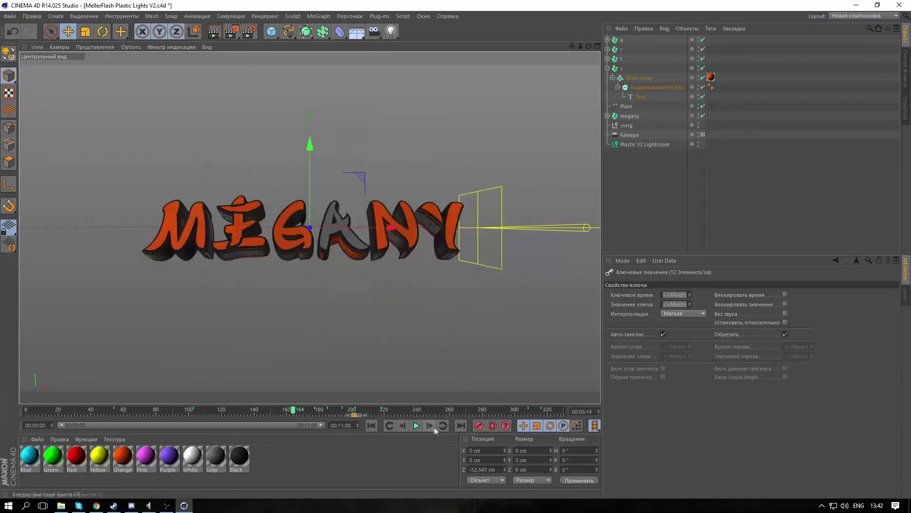
{"action": "left_click", "coordinate": [417, 426]}
{"action": "left_click", "coordinate": [679, 204]}
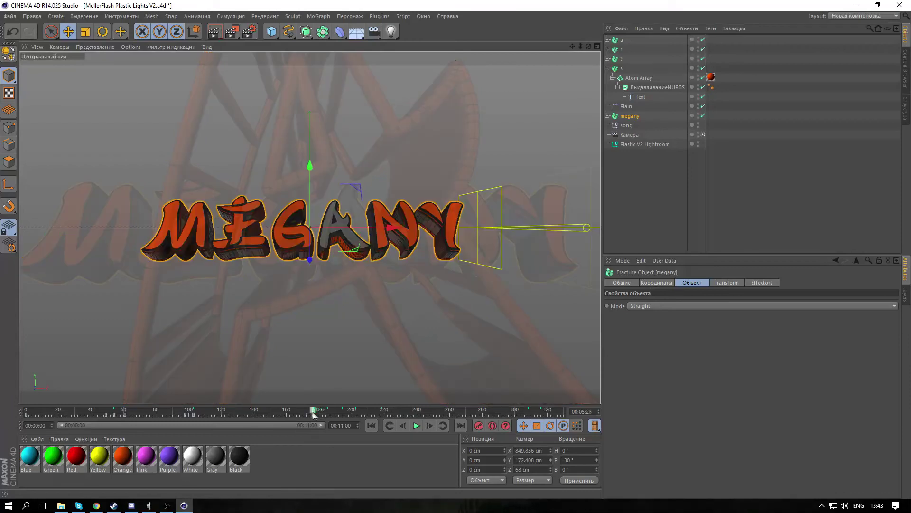
Step: Add a COFFEE effector to the megany Fracture, with position disabled and a uniform scale of -1
{"action": "key", "text": "r"}
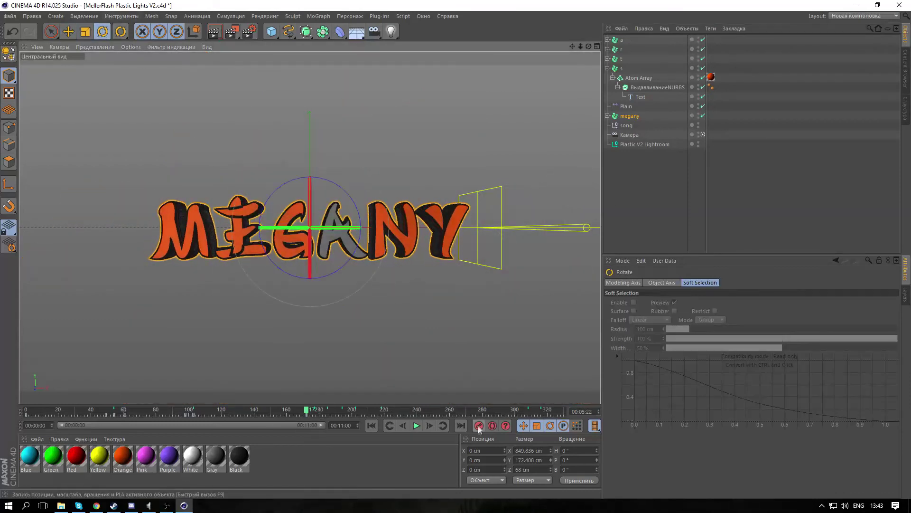
{"action": "left_click", "coordinate": [630, 116]}
{"action": "left_click", "coordinate": [318, 16]}
{"action": "left_click", "coordinate": [392, 42]}
{"action": "left_click", "coordinate": [727, 282]}
{"action": "left_click", "coordinate": [640, 320]}
{"action": "left_click", "coordinate": [676, 320]}
{"action": "left_click", "coordinate": [698, 356]}
{"action": "type", "text": "-1"}
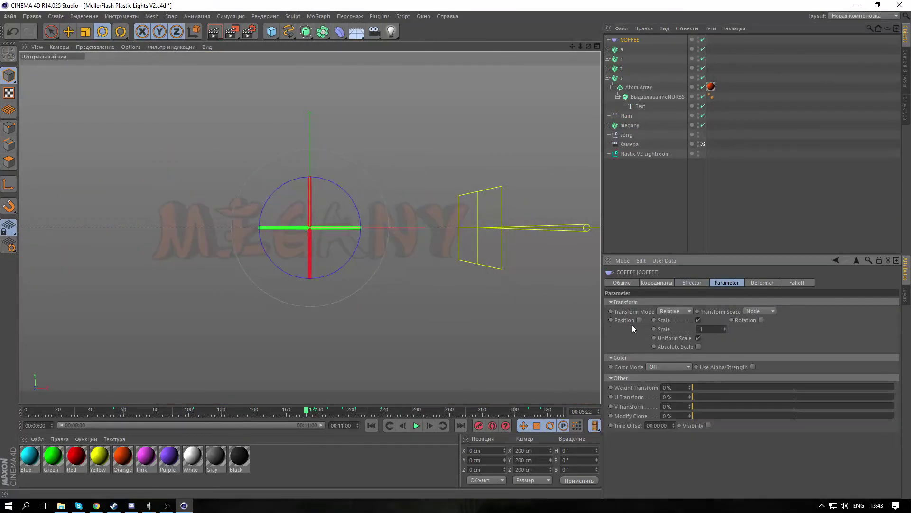
Step: Give the COFFEE effector a Box falloff about 719 cm in X size and move it to about X -1116 cm
{"action": "left_click", "coordinate": [797, 282]}
{"action": "left_click", "coordinate": [662, 302]}
{"action": "left_click", "coordinate": [641, 319]}
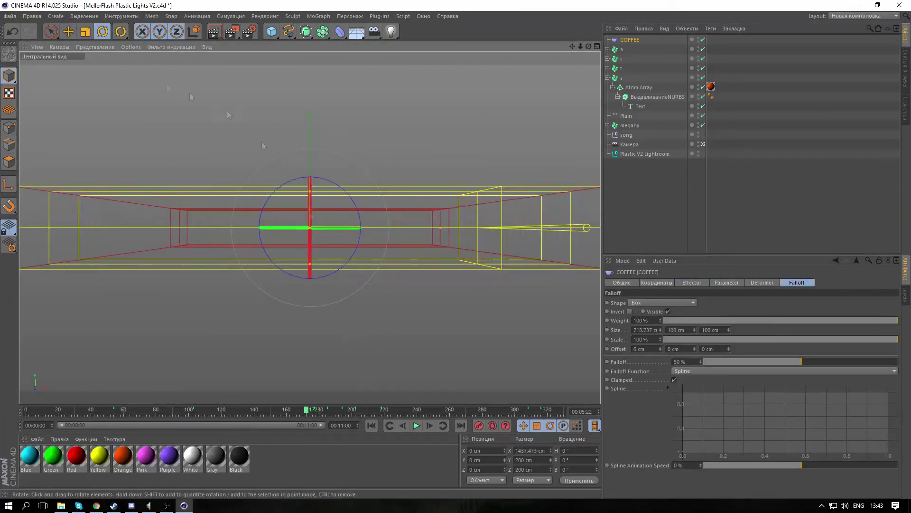
{"action": "left_click", "coordinate": [69, 31]}
{"action": "left_click_drag", "start_coordinate": [393, 228], "coordinate": [2, 228]}
Step: Enable a 100 cm X position offset, try moving the effector across the letters, and delete the effector
{"action": "left_click", "coordinate": [630, 40]}
{"action": "left_click", "coordinate": [727, 282]}
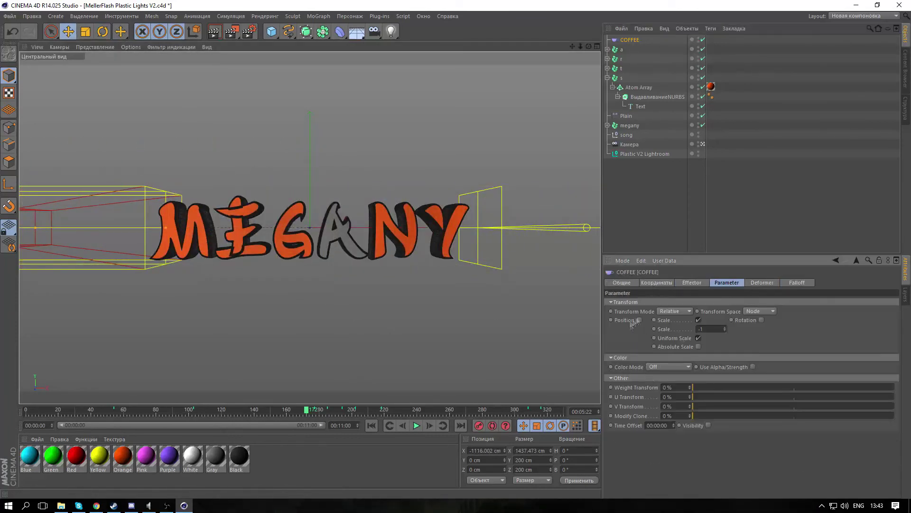
{"action": "left_click", "coordinate": [639, 320]}
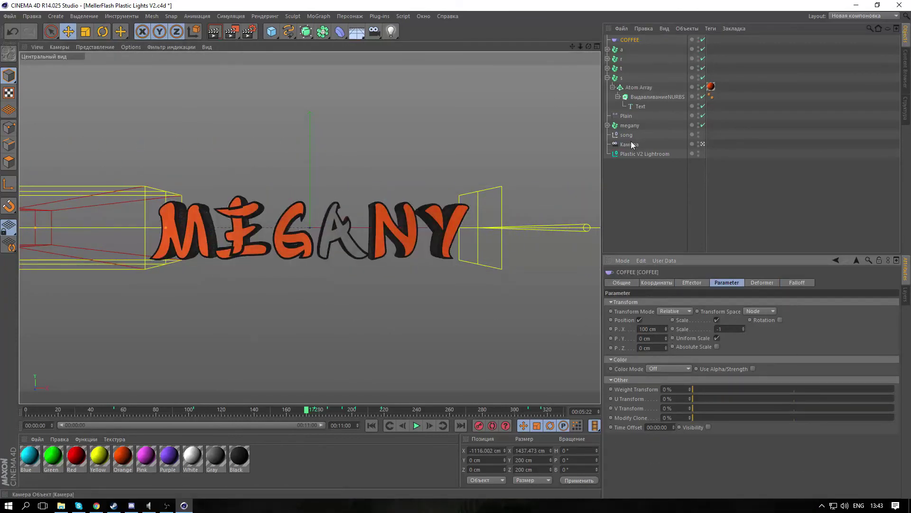
{"action": "left_click", "coordinate": [632, 144]}
{"action": "scroll", "coordinate": [536, 162], "scroll_direction": "down", "scroll_amount": 6}
{"action": "left_click", "coordinate": [630, 40]}
{"action": "left_click_drag", "start_coordinate": [175, 228], "coordinate": [518, 228]}
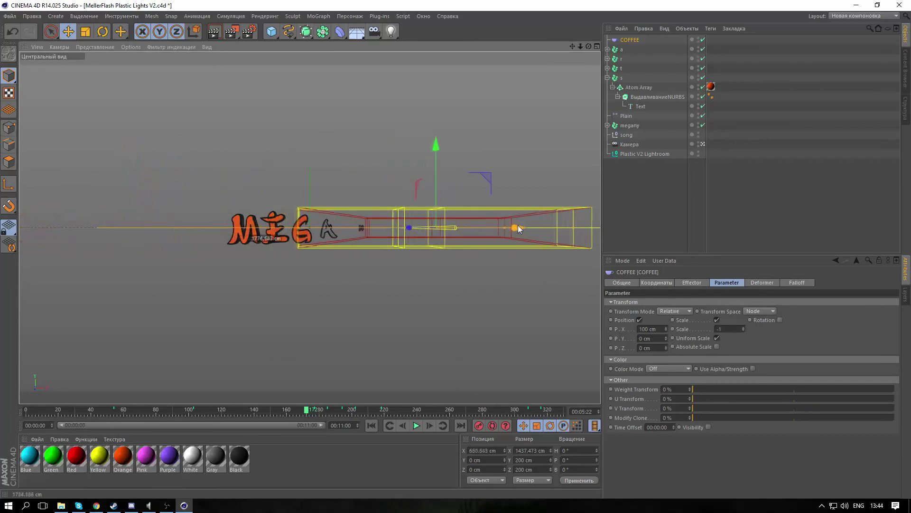
{"action": "key", "text": "Delete"}
Step: Add a new COFFEE effector to the megany Fracture with a 205 cm Y position offset and uniform scale enabled
{"action": "left_click", "coordinate": [631, 117]}
{"action": "left_click", "coordinate": [319, 16]}
{"action": "mouse_move", "coordinate": [337, 30]}
{"action": "left_click", "coordinate": [389, 44]}
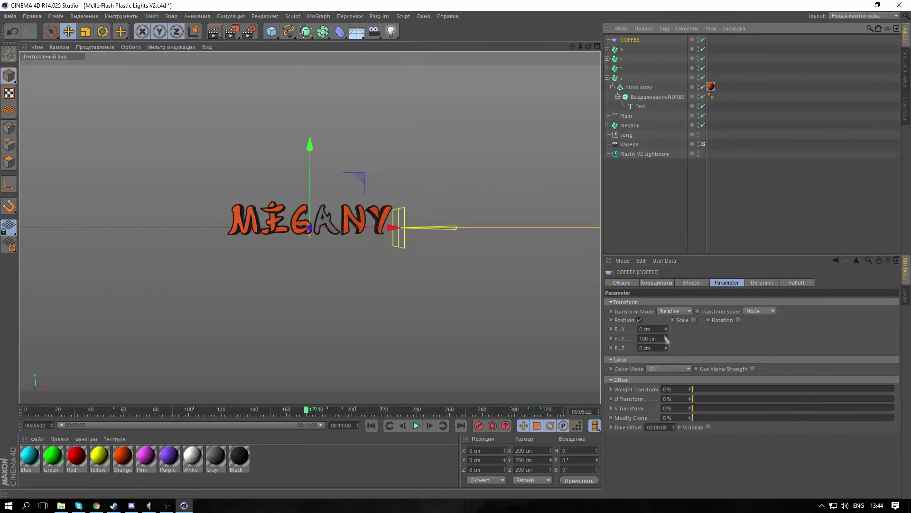
{"action": "left_click_drag", "start_coordinate": [667, 339], "coordinate": [667, 332]}
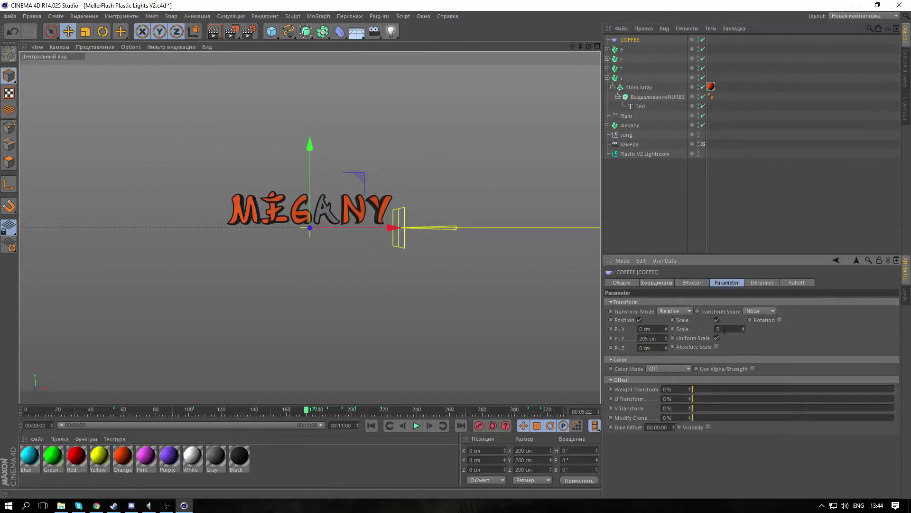
Step: Set the effector's falloff to a Box about 836 cm in X size and move it to about X -1258 cm
{"action": "left_click", "coordinate": [811, 284]}
{"action": "left_click_drag", "start_coordinate": [331, 228], "coordinate": [466, 229]}
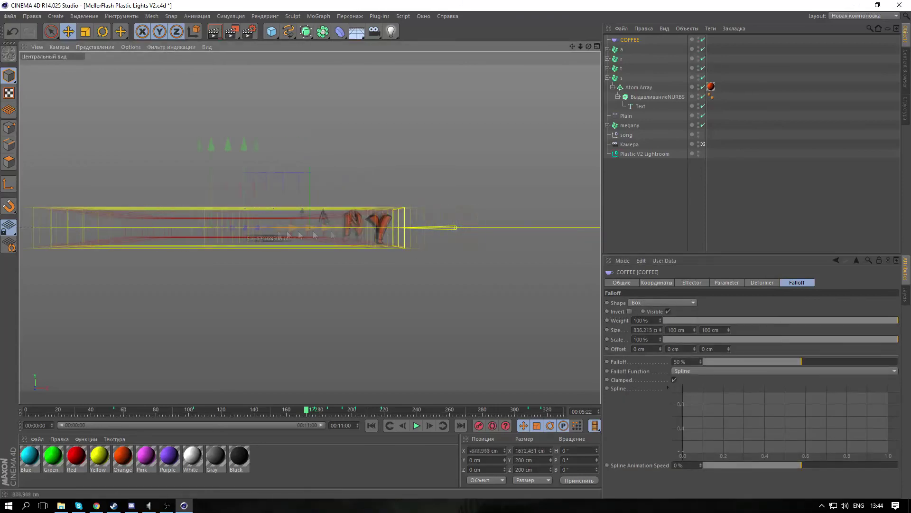
{"action": "left_click_drag", "start_coordinate": [313, 232], "coordinate": [153, 232]}
Step: Keyframe the COFFEE effector beside the MEGANY letters at about frame 176 and move it across them from frame 177
{"action": "left_click_drag", "start_coordinate": [308, 412], "coordinate": [314, 411]}
{"action": "left_click", "coordinate": [402, 425]}
{"action": "left_click", "coordinate": [479, 426]}
{"action": "left_click", "coordinate": [314, 412]}
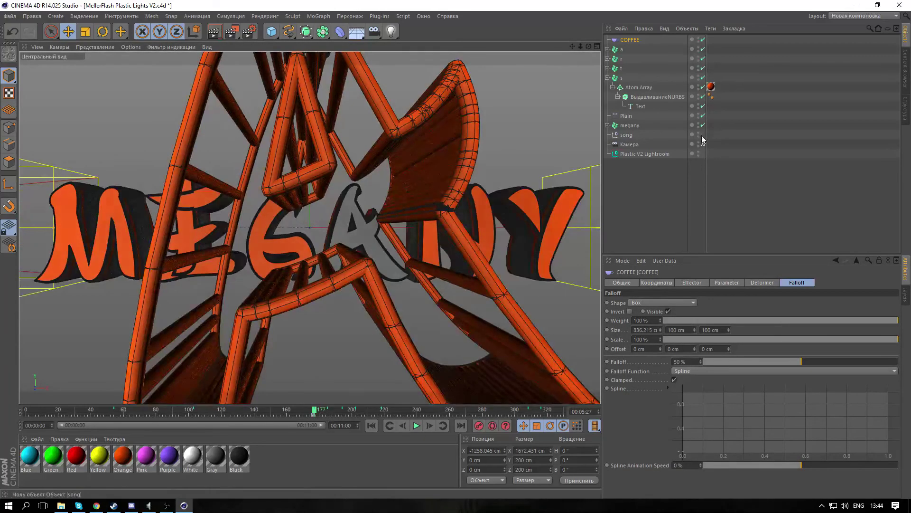
{"action": "left_click", "coordinate": [703, 144]}
{"action": "left_click_drag", "start_coordinate": [261, 193], "coordinate": [336, 281]}
{"action": "left_click", "coordinate": [703, 144]}
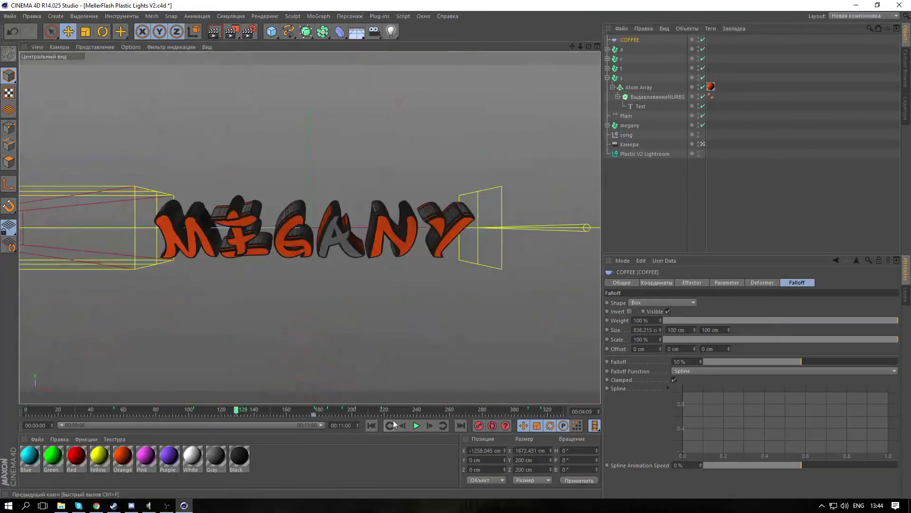
Step: Play back the animation from about frame 129 to check how the MEGANY letters disappear before the single letters
{"action": "left_click", "coordinate": [641, 206]}
{"action": "left_click", "coordinate": [416, 426]}
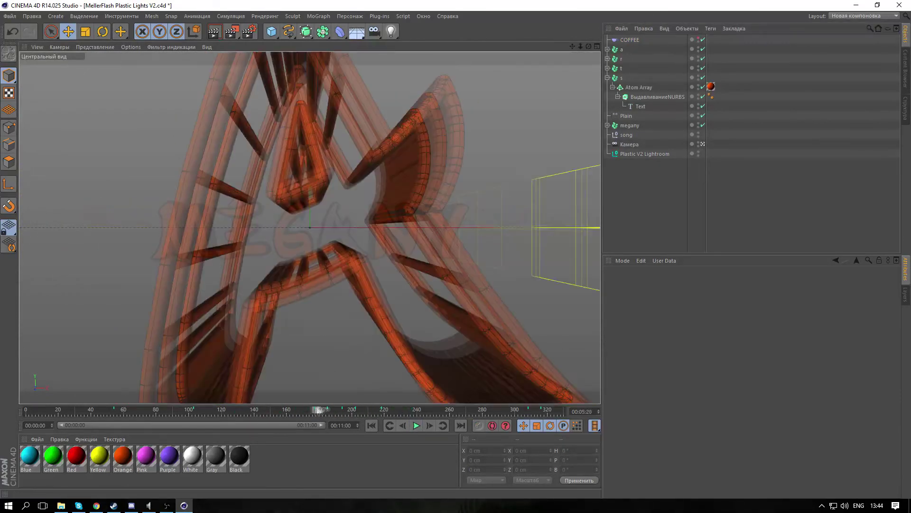
{"action": "left_click", "coordinate": [373, 409]}
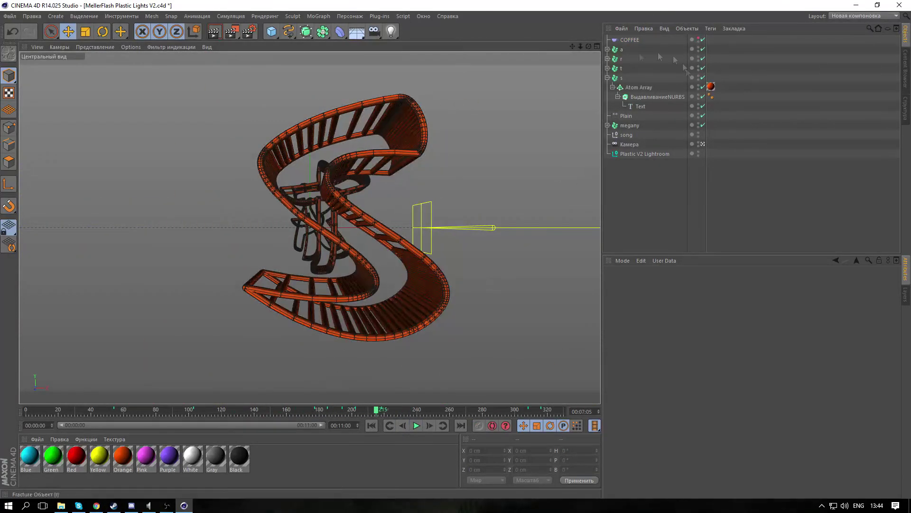
Step: Keyframe the scale of the a, r, t and s Fractures from 1 at frame 217 to 0 at frame 218
{"action": "left_click", "coordinate": [608, 77]}
{"action": "left_click_drag", "start_coordinate": [664, 80], "coordinate": [621, 50]}
{"action": "left_click", "coordinate": [657, 282]}
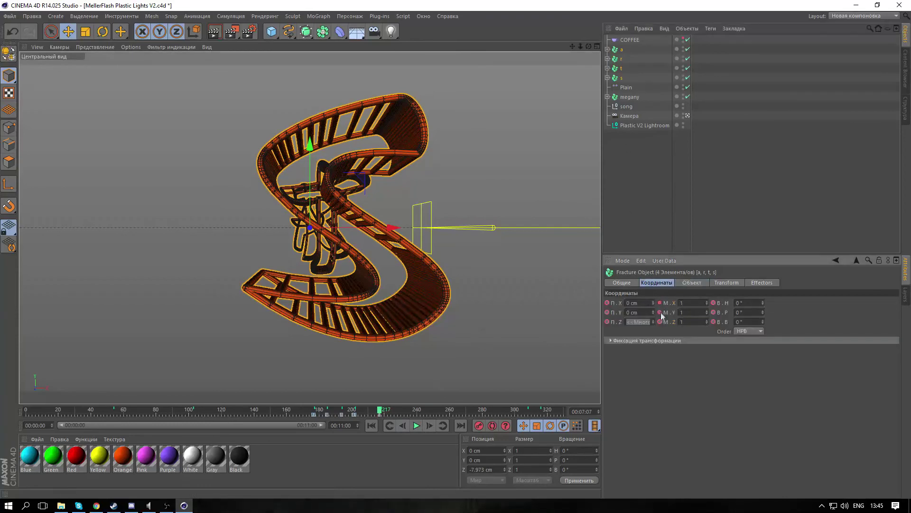
{"action": "left_click", "coordinate": [626, 213]}
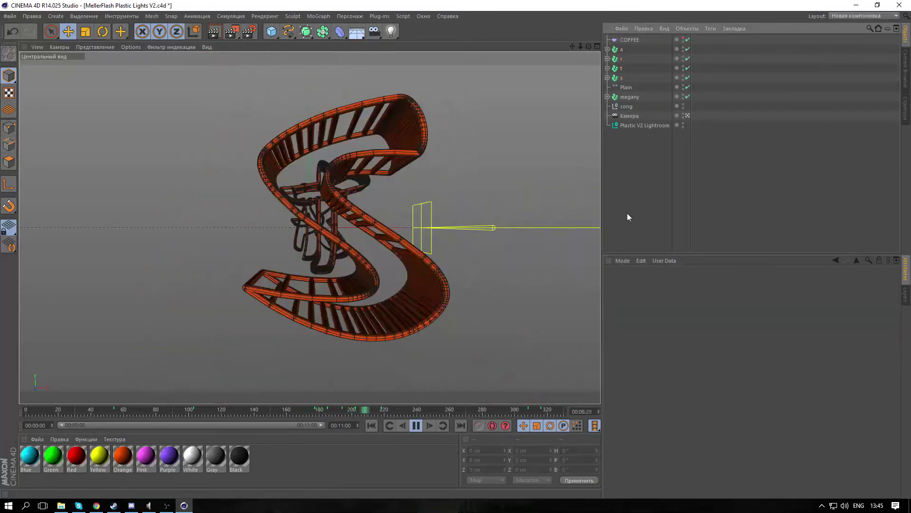
Step: Record a camera keyframe at frame 217 and dolly the camera closer at frame 218
{"action": "left_click", "coordinate": [629, 116]}
{"action": "left_click", "coordinate": [384, 410]}
{"action": "left_click", "coordinate": [403, 426]}
{"action": "left_click", "coordinate": [403, 426]}
{"action": "left_click_drag", "start_coordinate": [581, 46], "coordinate": [569, 46]}
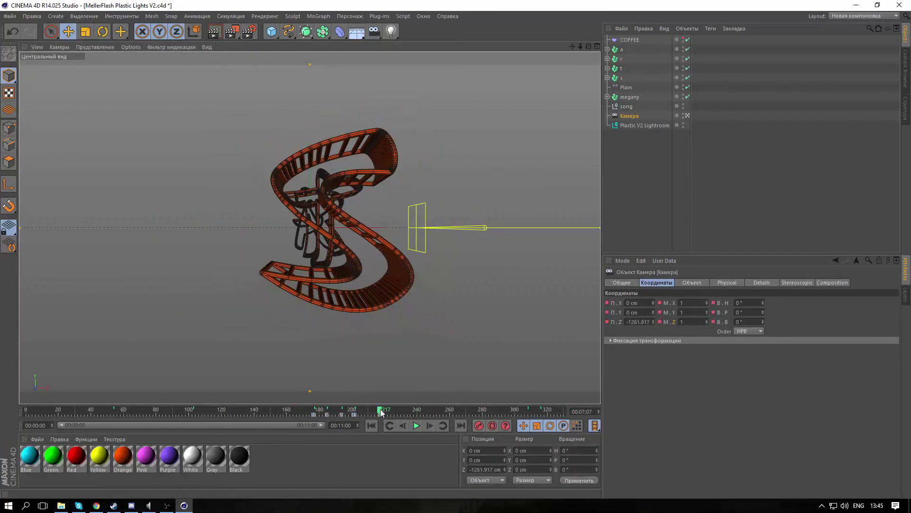
Step: Move the COFFEE effector sideways off the MEGANY letters at frame 218
{"action": "left_click", "coordinate": [630, 40]}
{"action": "left_click", "coordinate": [381, 412]}
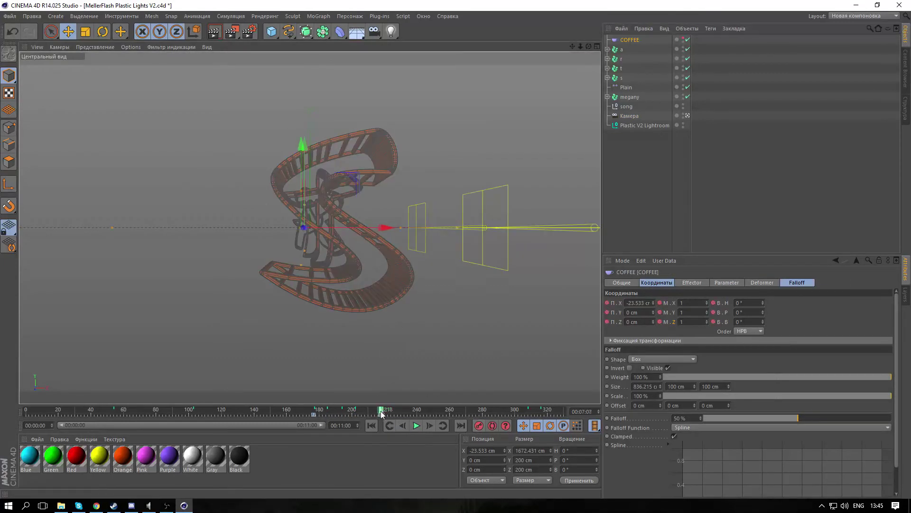
{"action": "left_click_drag", "start_coordinate": [387, 228], "coordinate": [608, 228]}
Step: Record the megany Fracture's keyframe at frame 217 and raise the text at frame 218
{"action": "left_click", "coordinate": [630, 96]}
{"action": "left_click", "coordinate": [403, 425]}
{"action": "left_click", "coordinate": [479, 426]}
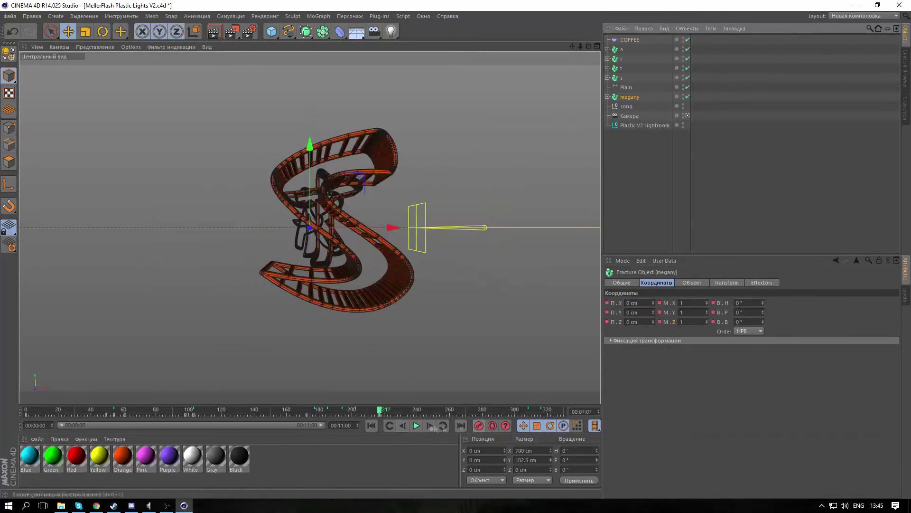
{"action": "left_click", "coordinate": [430, 426]}
{"action": "left_click_drag", "start_coordinate": [308, 192], "coordinate": [306, 156]}
{"action": "left_click", "coordinate": [657, 195]}
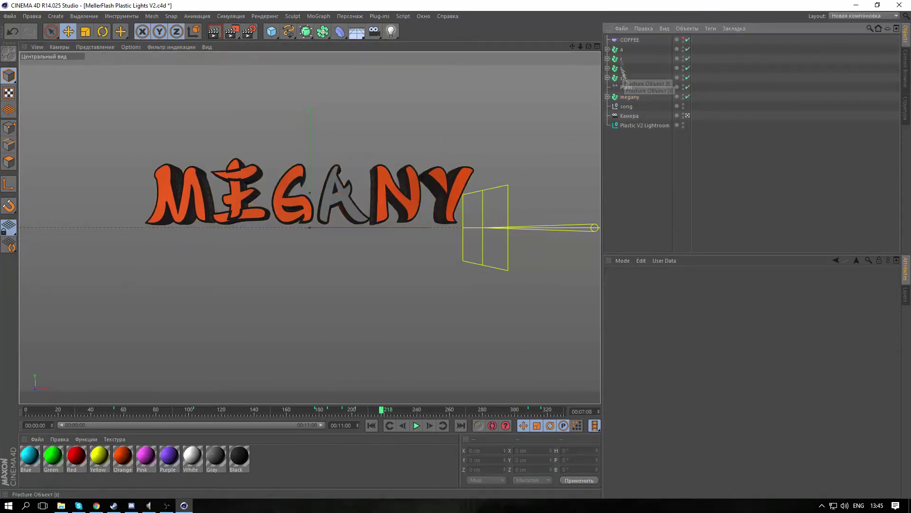
Step: Duplicate the a, r, t and s Fractures and delete the keyframes of the copies
{"action": "left_click_drag", "start_coordinate": [622, 71], "coordinate": [624, 88]}
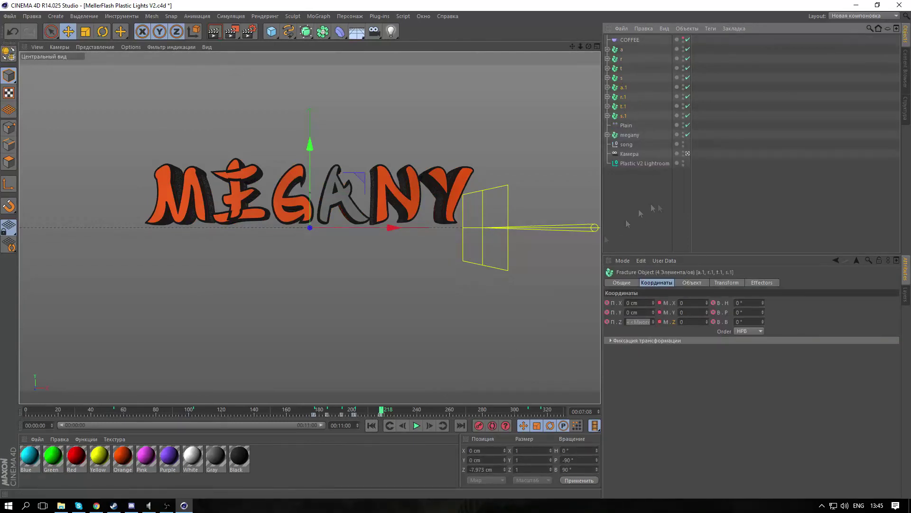
{"action": "left_click_drag", "start_coordinate": [395, 415], "coordinate": [290, 415]}
{"action": "right_click", "coordinate": [290, 416]}
{"action": "left_click", "coordinate": [324, 429]}
Step: Set the scale of the four copied letter Fractures to 1 on all axes
{"action": "left_click_drag", "start_coordinate": [631, 115], "coordinate": [625, 88]}
{"action": "double_click", "coordinate": [682, 303]}
{"action": "type", "text": "1"}
{"action": "key", "text": "Tab"}
{"action": "key", "text": "Tab"}
{"action": "type", "text": "1"}
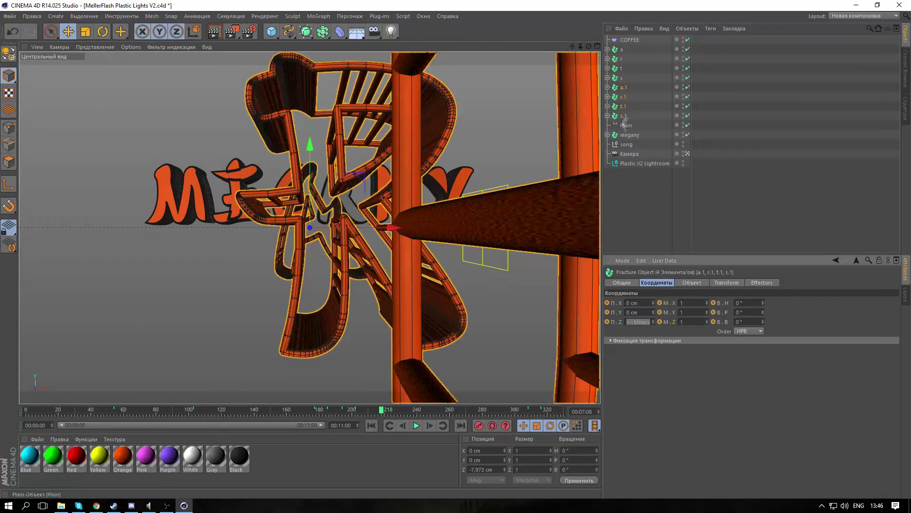
Step: Move the copied A sideways to about X -165 cm and bring it in depth next to the MEGANY text
{"action": "left_click", "coordinate": [624, 88]}
{"action": "left_click_drag", "start_coordinate": [388, 228], "coordinate": [327, 228]}
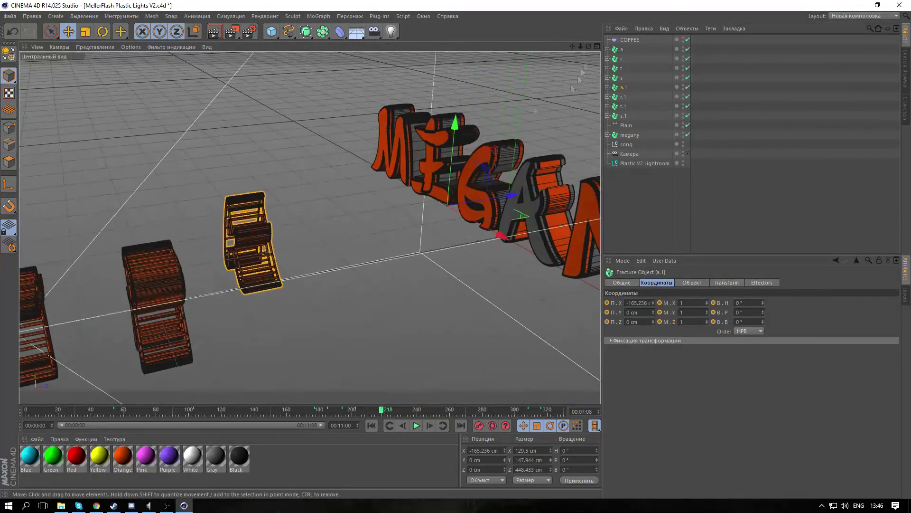
{"action": "left_click_drag", "start_coordinate": [309, 228], "coordinate": [471, 245]}
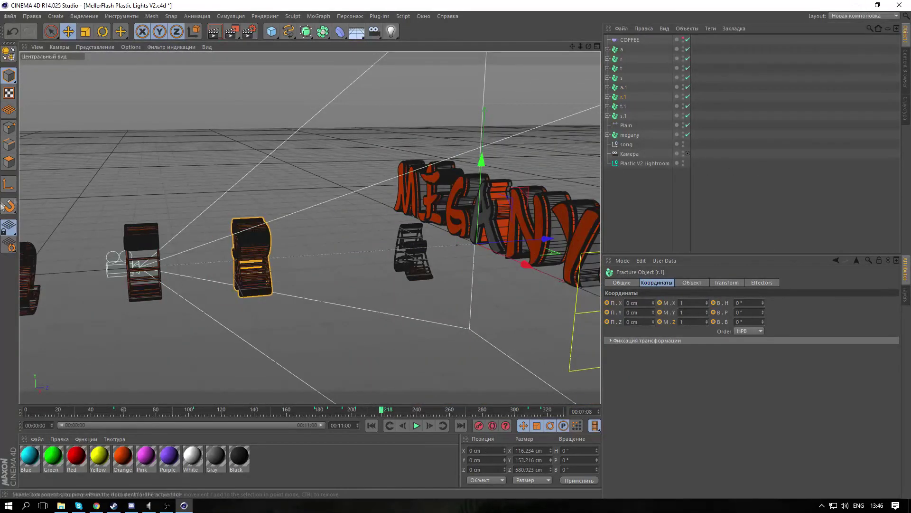
Step: Adjust the axes of the copied R, T and S and bring the letters in depth to the MEGANY text
{"action": "left_click", "coordinate": [8, 184]}
{"action": "left_click_drag", "start_coordinate": [531, 241], "coordinate": [551, 239]}
{"action": "left_click", "coordinate": [9, 185]}
{"action": "left_click", "coordinate": [623, 106]}
{"action": "right_click", "coordinate": [653, 322]}
{"action": "left_click", "coordinate": [8, 184]}
{"action": "left_click", "coordinate": [624, 116]}
{"action": "left_click", "coordinate": [491, 470]}
Step: Line up the copied A and R below MEGANY as seen through the scene camera
{"action": "left_click", "coordinate": [687, 154]}
{"action": "left_click_drag", "start_coordinate": [310, 180], "coordinate": [304, 214]}
{"action": "left_click_drag", "start_coordinate": [380, 258], "coordinate": [345, 258]}
Step: Position the copied T and S in the row below MEGANY to complete the word ARTS
{"action": "left_click", "coordinate": [623, 107]}
{"action": "left_click_drag", "start_coordinate": [309, 179], "coordinate": [307, 217]}
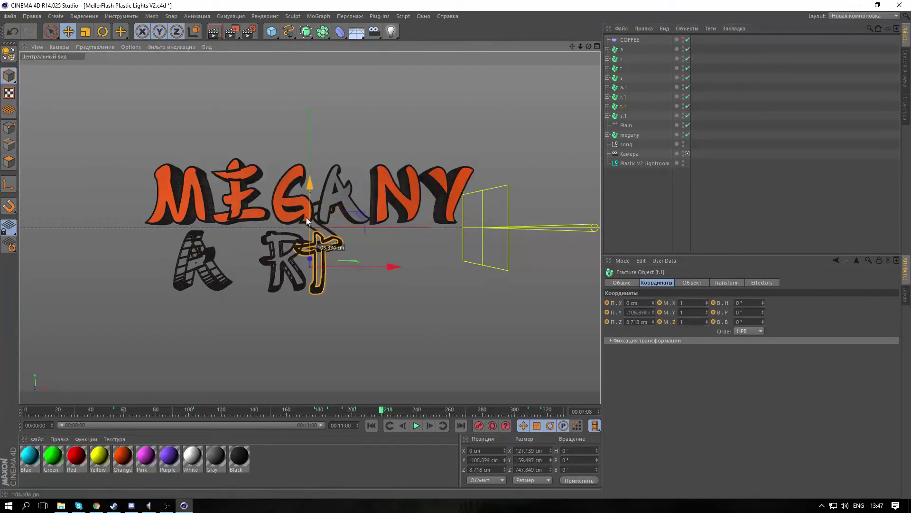
{"action": "left_click_drag", "start_coordinate": [350, 266], "coordinate": [399, 266]}
{"action": "key", "text": "ctrl+z"}
{"action": "key", "text": "ctrl+z"}
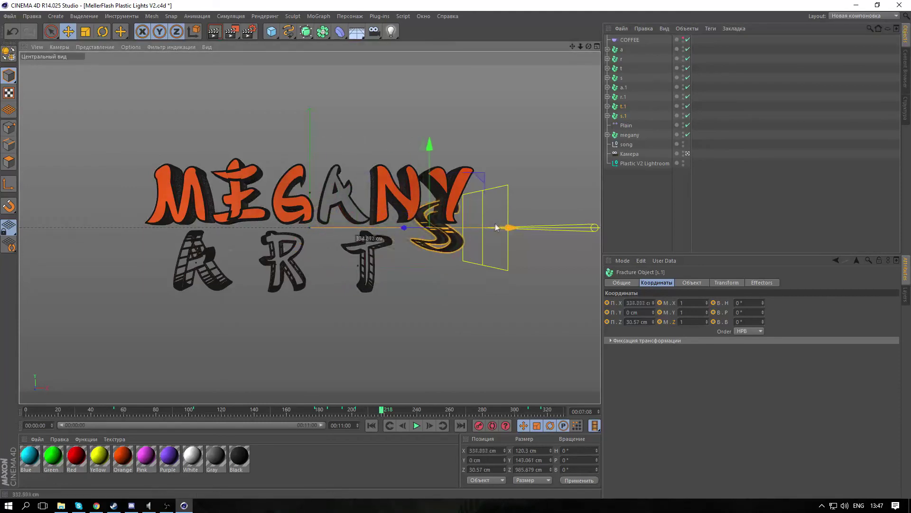
Step: Shift all four ARTS letters together to centre the word below MEGANY
{"action": "left_click", "coordinate": [624, 87], "text": "shift"}
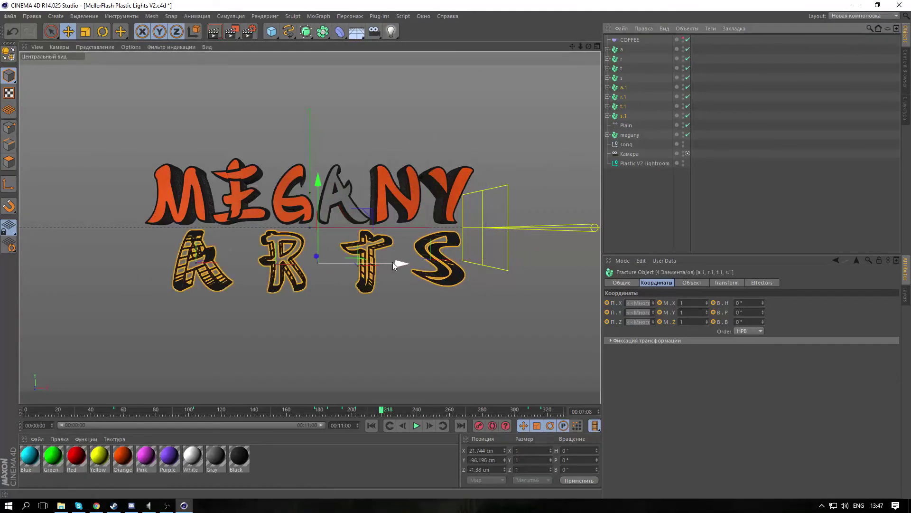
{"action": "left_click_drag", "start_coordinate": [393, 262], "coordinate": [386, 260]}
{"action": "left_click", "coordinate": [632, 187]}
Step: Keyframe the scale of the four ARTS letters at frames 217 and 218, using 1 on all axes at frame 218
{"action": "left_click", "coordinate": [629, 90]}
{"action": "left_click", "coordinate": [626, 116], "text": "shift"}
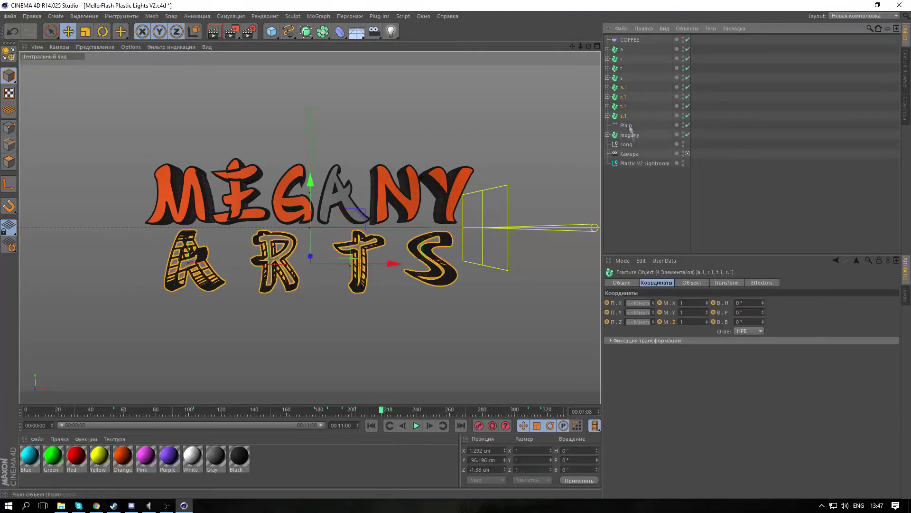
{"action": "left_click_drag", "start_coordinate": [61, 425], "coordinate": [173, 425]}
{"action": "left_click", "coordinate": [403, 426]}
{"action": "left_click", "coordinate": [634, 190]}
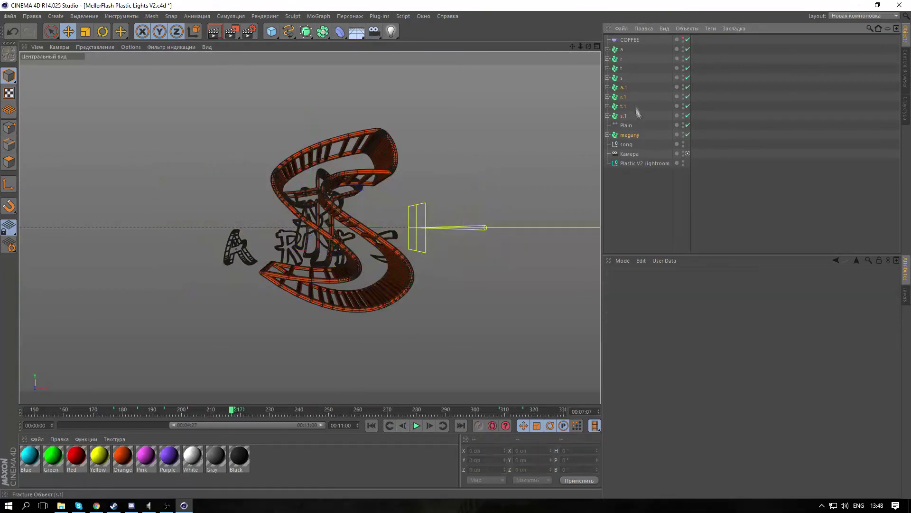
{"action": "left_click", "coordinate": [625, 88]}
{"action": "left_click", "coordinate": [625, 116], "text": "shift"}
{"action": "double_click", "coordinate": [682, 303]}
{"action": "left_click", "coordinate": [234, 411]}
{"action": "left_click_drag", "start_coordinate": [660, 303], "coordinate": [660, 322], "text": "ctrl"}
{"action": "double_click", "coordinate": [682, 303]}
{"action": "type", "text": "1\t1\t1"}
Step: Rotate the ARTS letters and megany to a pitch of about -230° at frame 218 and rotate them again at frame 303
{"action": "left_click", "coordinate": [630, 135], "text": "ctrl"}
{"action": "left_click", "coordinate": [103, 31]}
{"action": "left_click_drag", "start_coordinate": [310, 204], "coordinate": [311, 252]}
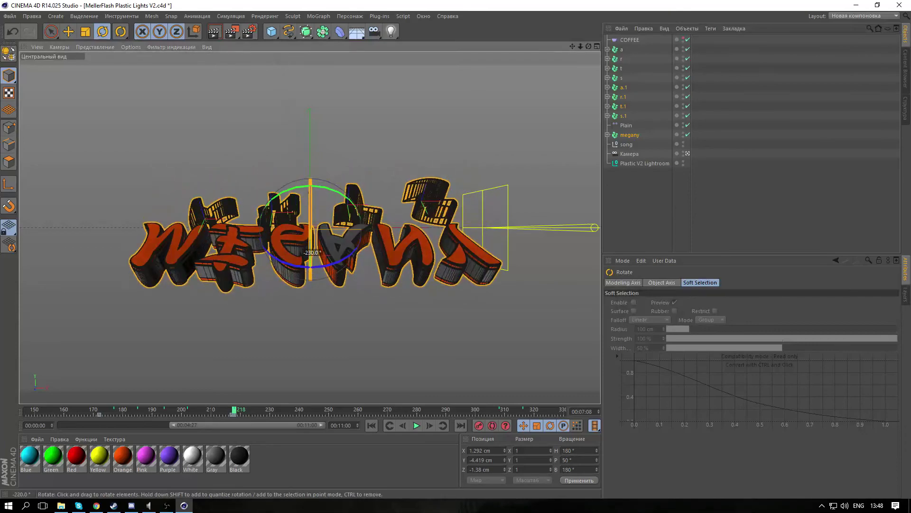
{"action": "left_click", "coordinate": [416, 425]}
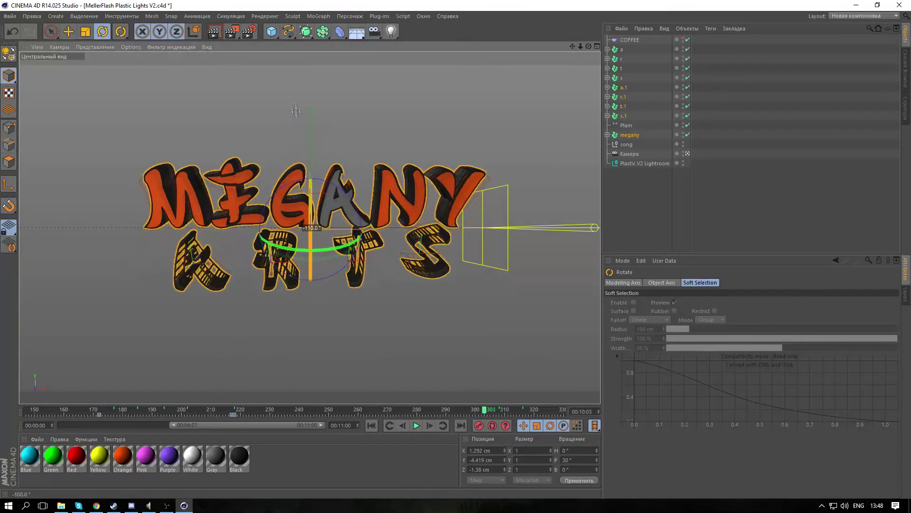
Step: Play back the animation to check the MEGANY ARTS reveal and return to frame 218
{"action": "left_click", "coordinate": [633, 203]}
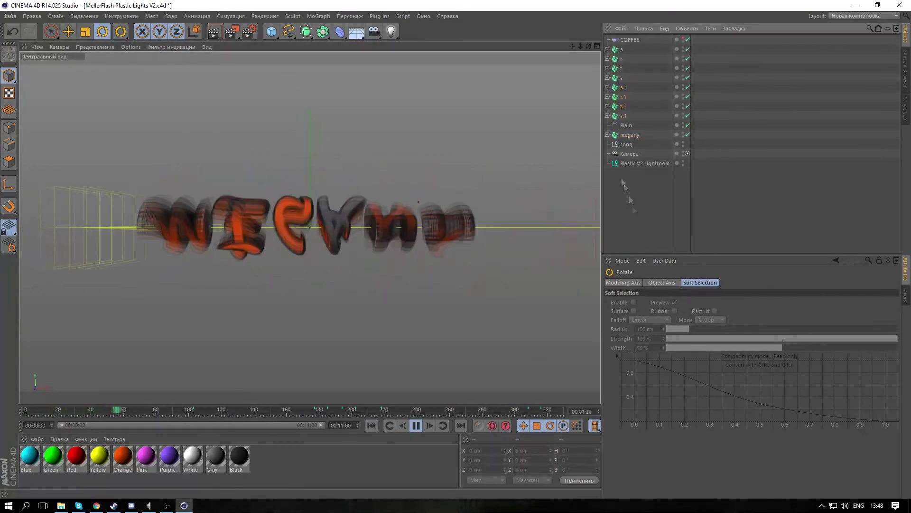
{"action": "left_click", "coordinate": [323, 411]}
{"action": "left_click", "coordinate": [416, 426]}
{"action": "mouse_move", "coordinate": [390, 410]}
{"action": "left_mouse_down"}
{"action": "mouse_move", "coordinate": [373, 410]}
{"action": "mouse_move", "coordinate": [383, 413]}
{"action": "left_mouse_up"}
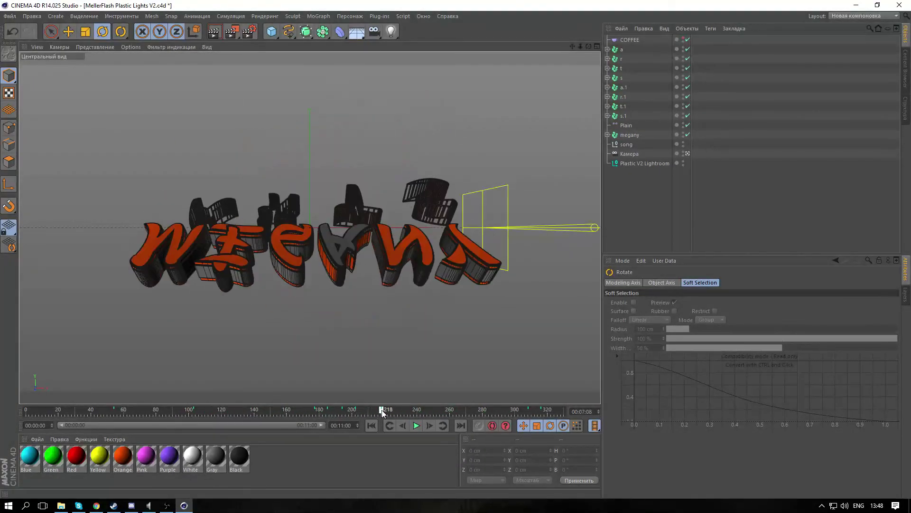
Step: Try to readjust the rotation of the ARTS letters and megany at frame 218
{"action": "left_click_drag", "start_coordinate": [615, 119], "coordinate": [612, 117]}
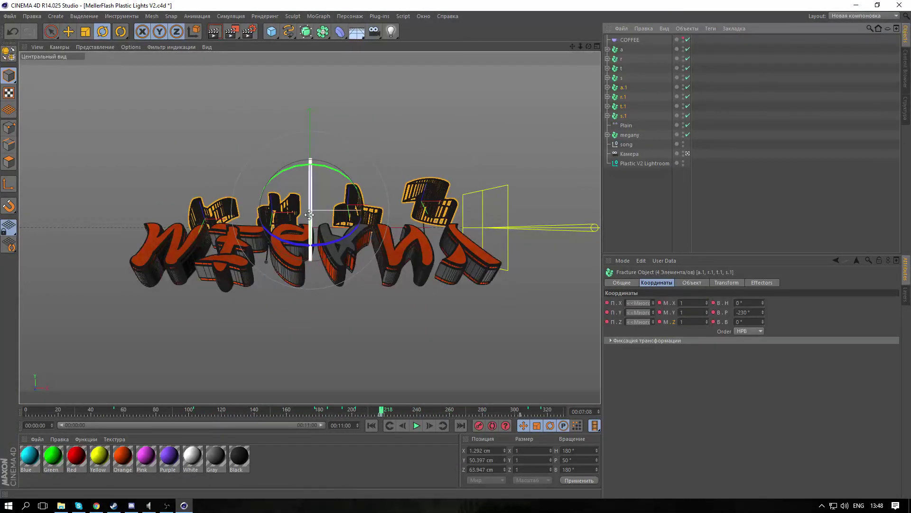
{"action": "left_click_drag", "start_coordinate": [382, 411], "coordinate": [509, 411]}
{"action": "key", "text": "ctrl+z"}
{"action": "left_click_drag", "start_coordinate": [623, 116], "coordinate": [629, 137]}
{"action": "left_click_drag", "start_coordinate": [510, 412], "coordinate": [382, 411]}
{"action": "key", "text": "ctrl+z"}
{"action": "key", "text": "Delete"}
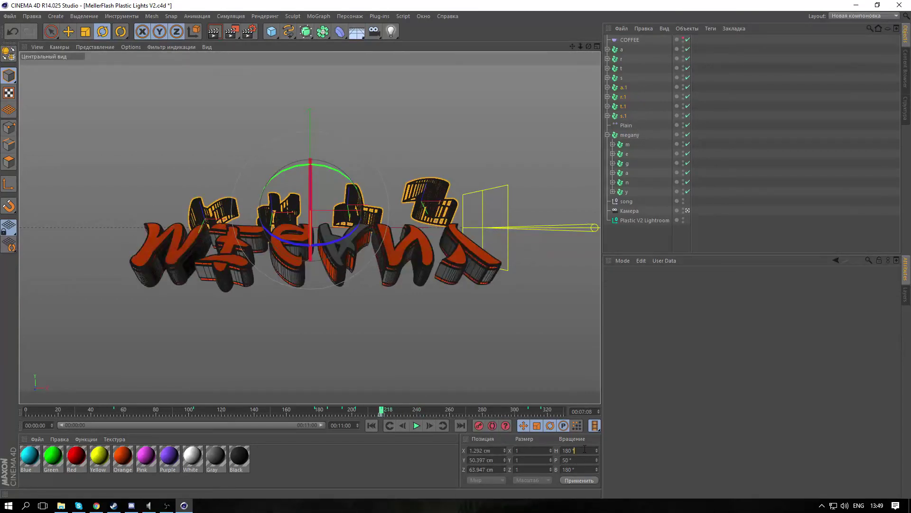
{"action": "left_click", "coordinate": [585, 483]}
Step: Undo the rotations of the ARTS letters and megany at frame 218
{"action": "left_click", "coordinate": [13, 32]}
{"action": "left_click", "coordinate": [13, 32]}
{"action": "left_click", "coordinate": [12, 32]}
{"action": "left_click", "coordinate": [12, 32]}
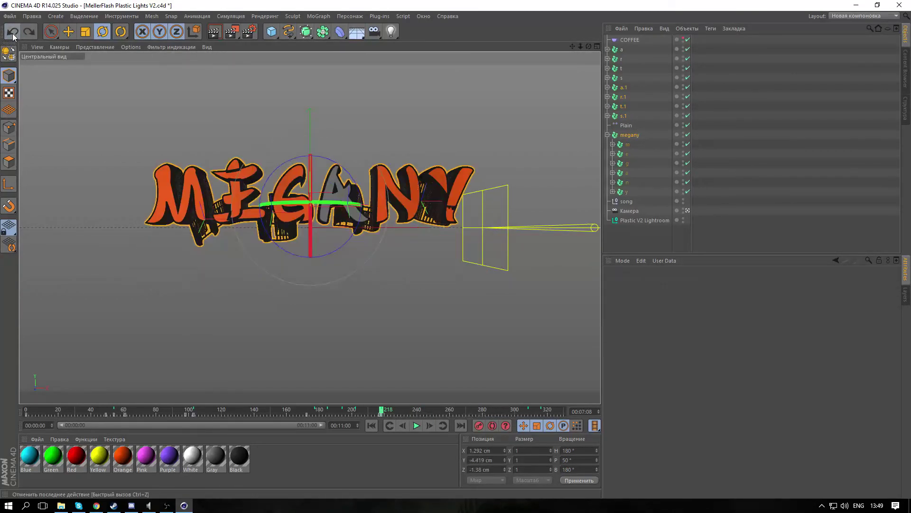
{"action": "left_click", "coordinate": [12, 32]}
Step: Nest the a.1, r.1, t.1 and s.1 letters inside the megany Fracture at frame 218
{"action": "left_click_drag", "start_coordinate": [381, 411], "coordinate": [381, 411]}
{"action": "left_click_drag", "start_coordinate": [623, 97], "coordinate": [630, 134]}
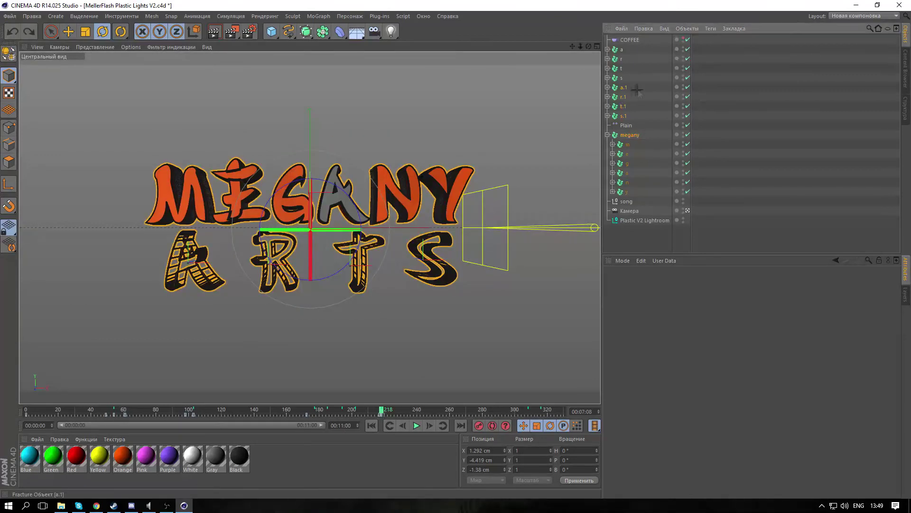
{"action": "left_click_drag", "start_coordinate": [637, 90], "coordinate": [631, 138]}
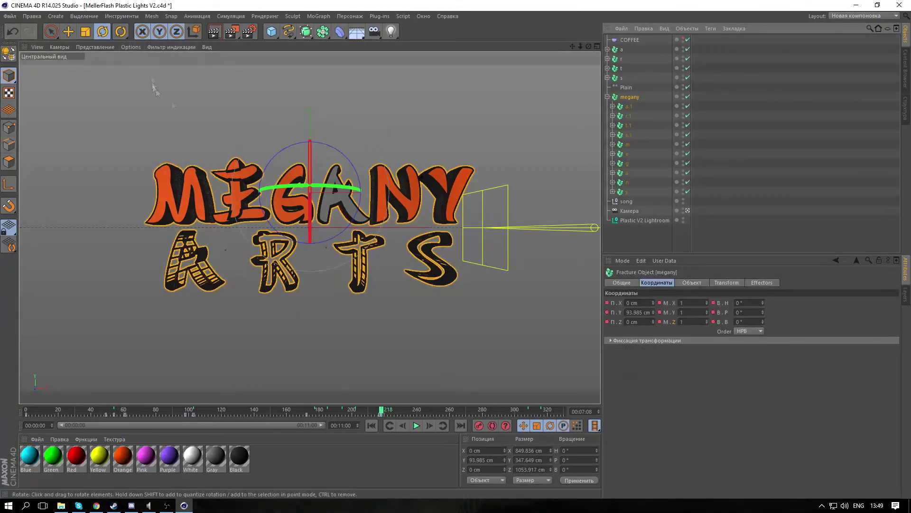
Step: Try to move the axis of the megany Fracture lower and undo it
{"action": "left_click", "coordinate": [68, 32]}
{"action": "left_click", "coordinate": [9, 184]}
{"action": "left_click_drag", "start_coordinate": [311, 147], "coordinate": [312, 181]}
{"action": "key", "text": "F8"}
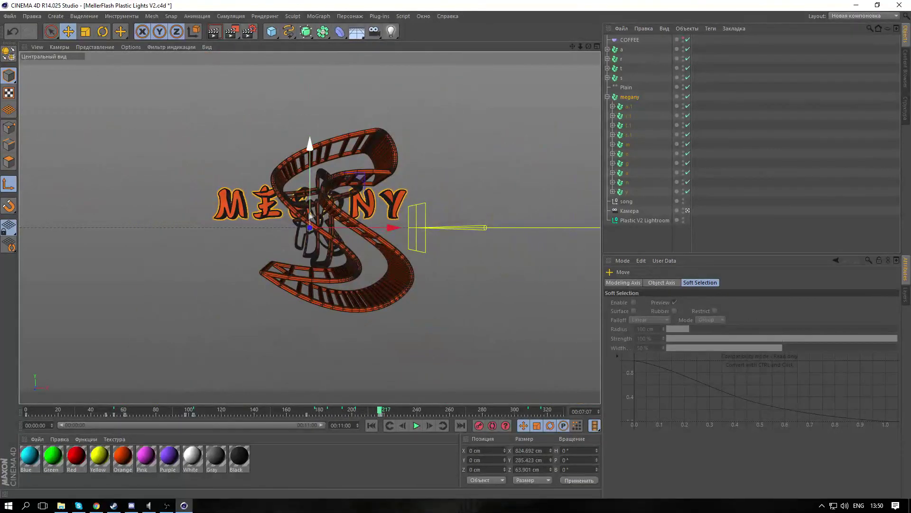
{"action": "left_click", "coordinate": [14, 34]}
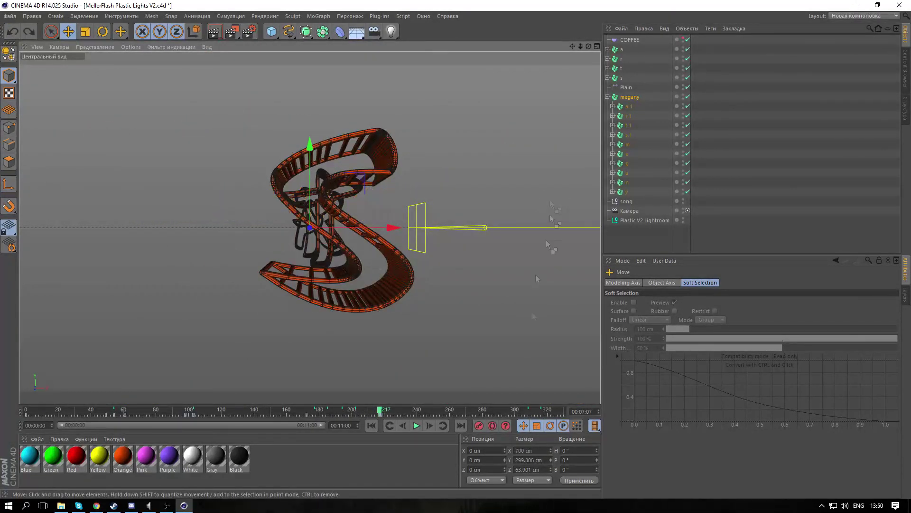
Step: At frame 218, add a new Fracture object and place the megany group inside it
{"action": "left_click_drag", "start_coordinate": [424, 412], "coordinate": [382, 412]}
{"action": "left_click", "coordinate": [630, 97]}
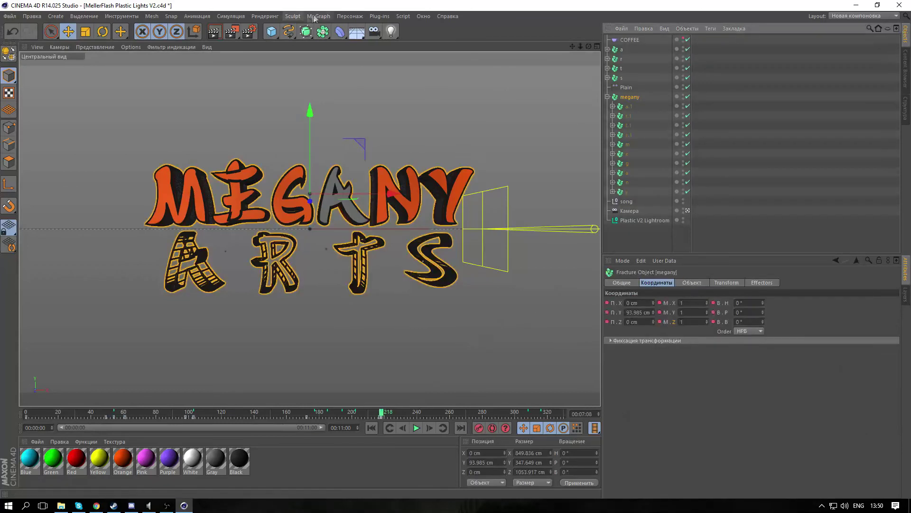
{"action": "left_click", "coordinate": [315, 17]}
{"action": "left_click", "coordinate": [329, 106]}
{"action": "left_click_drag", "start_coordinate": [629, 107], "coordinate": [630, 41]}
Step: Rotate the parent Fracture to a pitch of about -214° at frame 218 and again at frame 303, checking the playback
{"action": "left_click", "coordinate": [382, 413]}
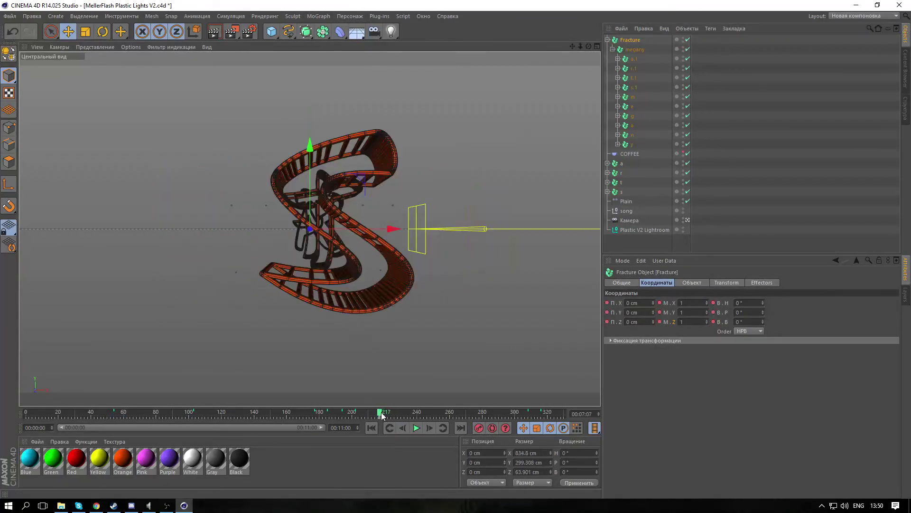
{"action": "left_click_drag", "start_coordinate": [382, 412], "coordinate": [383, 412]}
{"action": "left_click", "coordinate": [102, 32]}
{"action": "left_click_drag", "start_coordinate": [310, 251], "coordinate": [310, 62]}
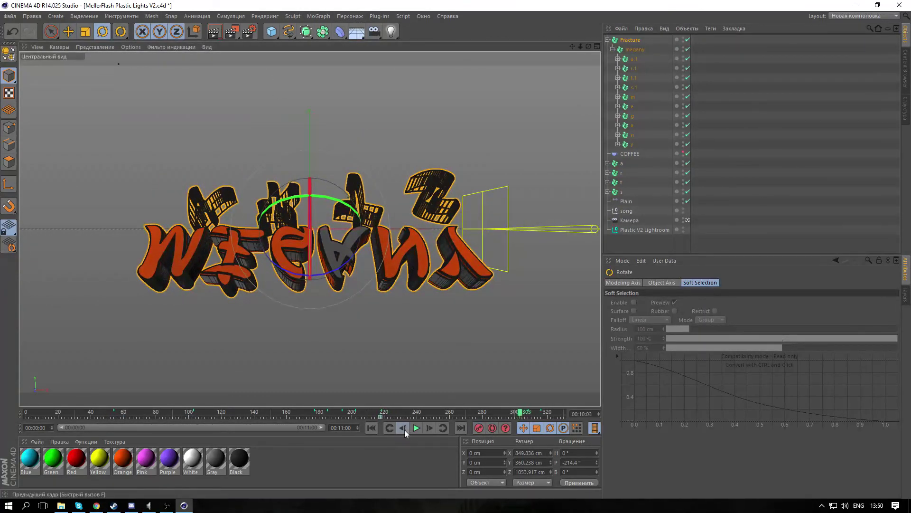
{"action": "left_click", "coordinate": [416, 428]}
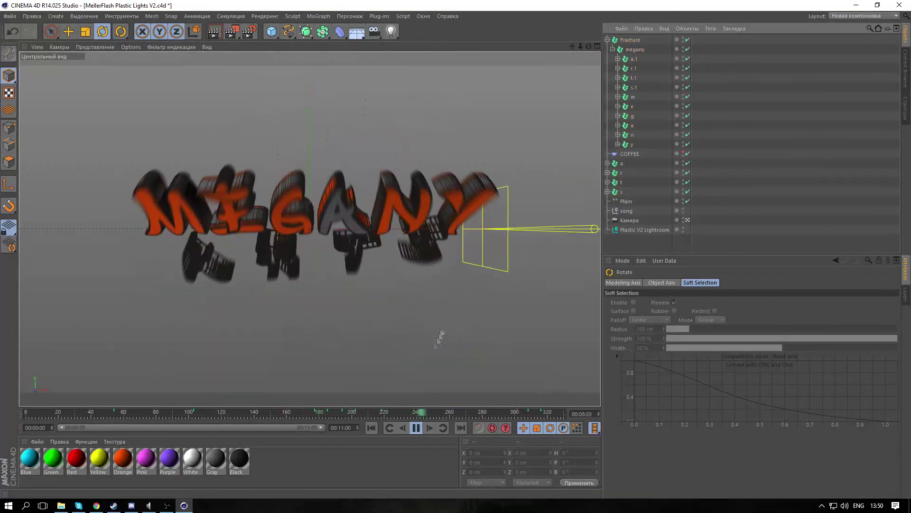
{"action": "left_click", "coordinate": [416, 427]}
Step: Leave the camera view and adjust the r.1 and a.1 positions from the side to line up the ARTS letters
{"action": "left_click", "coordinate": [688, 220]}
{"action": "left_click_drag", "start_coordinate": [589, 46], "coordinate": [587, 70]}
{"action": "left_click", "coordinate": [635, 69]}
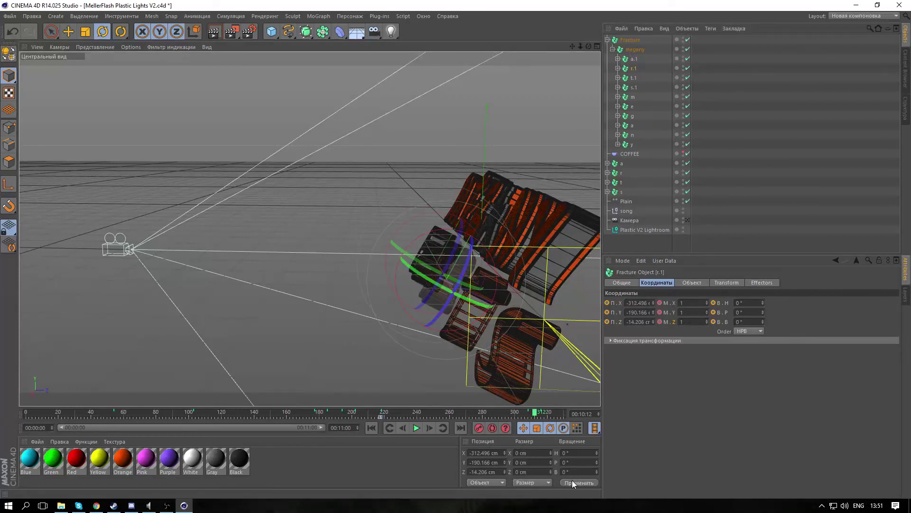
{"action": "left_click", "coordinate": [68, 32]}
{"action": "left_click_drag", "start_coordinate": [456, 298], "coordinate": [452, 291]}
{"action": "left_click", "coordinate": [634, 59]}
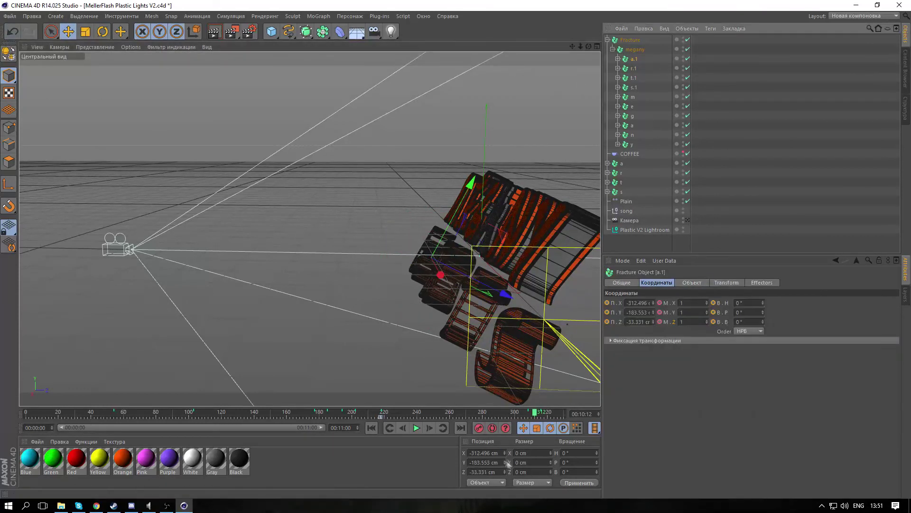
{"action": "left_click", "coordinate": [500, 480]}
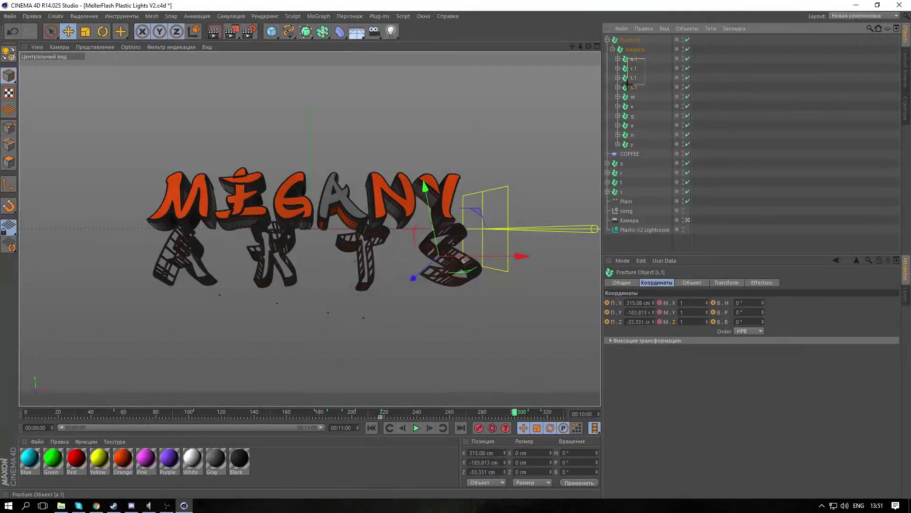
Step: Raise the four ARTS letters together slightly beneath MEGANY
{"action": "left_click", "coordinate": [312, 215]}
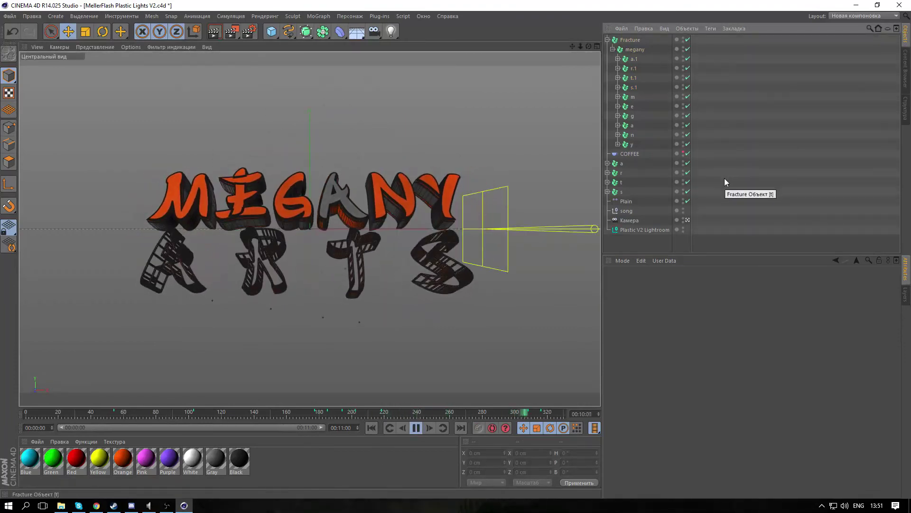
{"action": "left_click_drag", "start_coordinate": [644, 59], "coordinate": [628, 89]}
{"action": "left_click_drag", "start_coordinate": [309, 195], "coordinate": [309, 185]}
{"action": "left_click", "coordinate": [744, 166]}
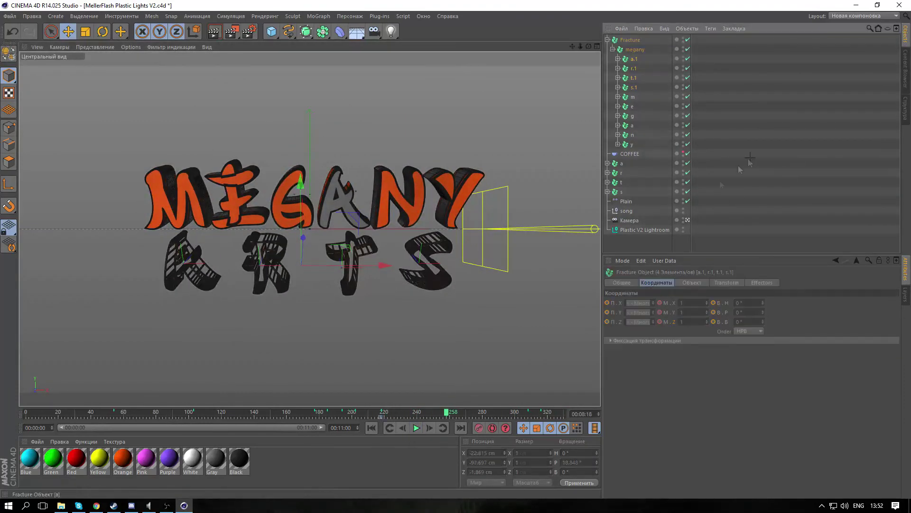
Step: Keyframe the camera before a dolly-in that reaches about Z -209 cm at frame 304
{"action": "left_click", "coordinate": [629, 220]}
{"action": "left_click_drag", "start_coordinate": [446, 414], "coordinate": [306, 416]}
{"action": "scroll", "coordinate": [379, 284], "scroll_direction": "up", "scroll_amount": 10}
{"action": "left_click", "coordinate": [479, 428]}
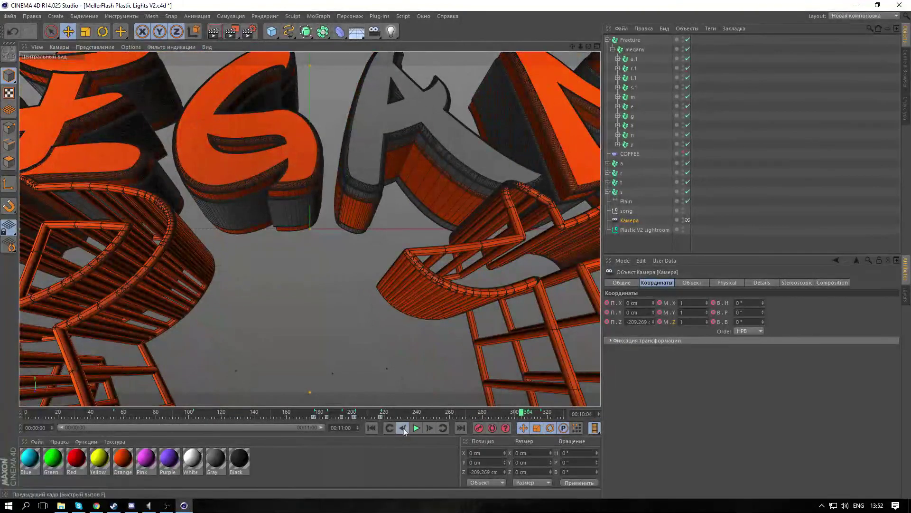
{"action": "left_click", "coordinate": [404, 430]}
Step: Play back the animation to check the camera moves and the final MEGANY ARTS reveal
{"action": "left_click", "coordinate": [416, 428]}
{"action": "left_click", "coordinate": [748, 187]}
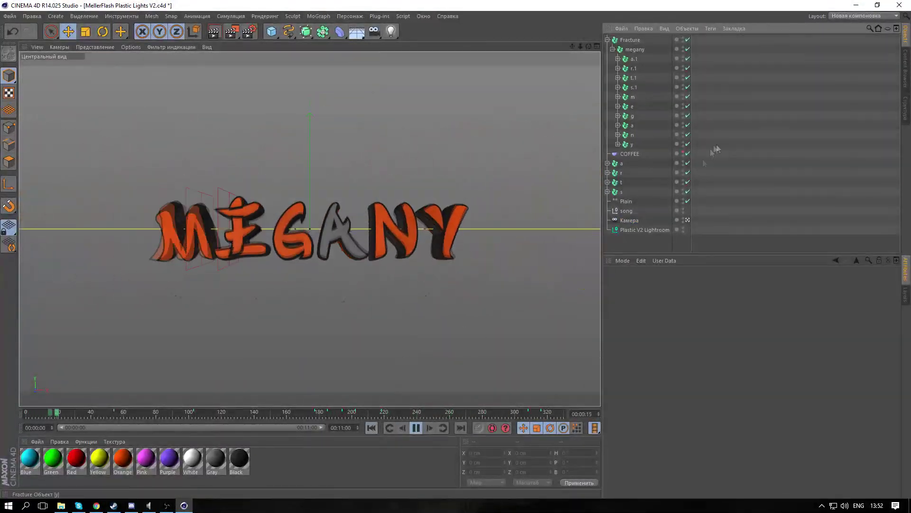
{"action": "left_click", "coordinate": [414, 417]}
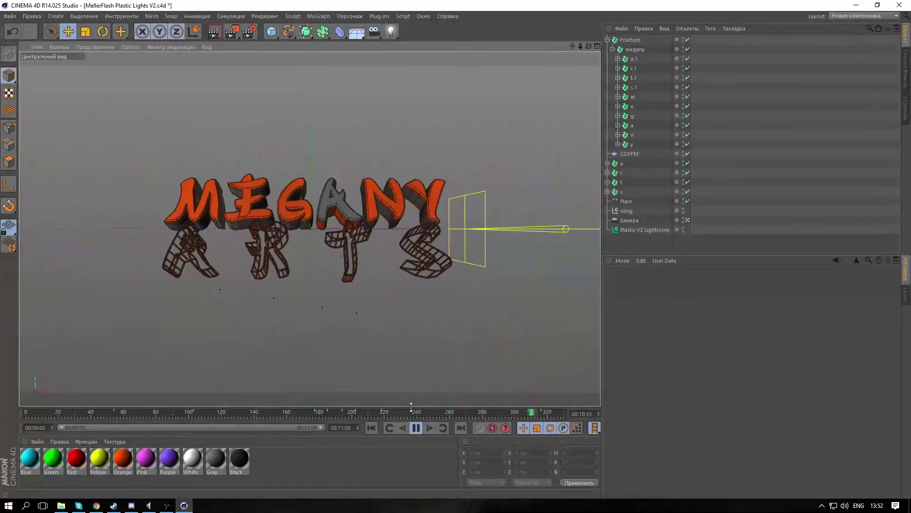
{"action": "left_click", "coordinate": [418, 429]}
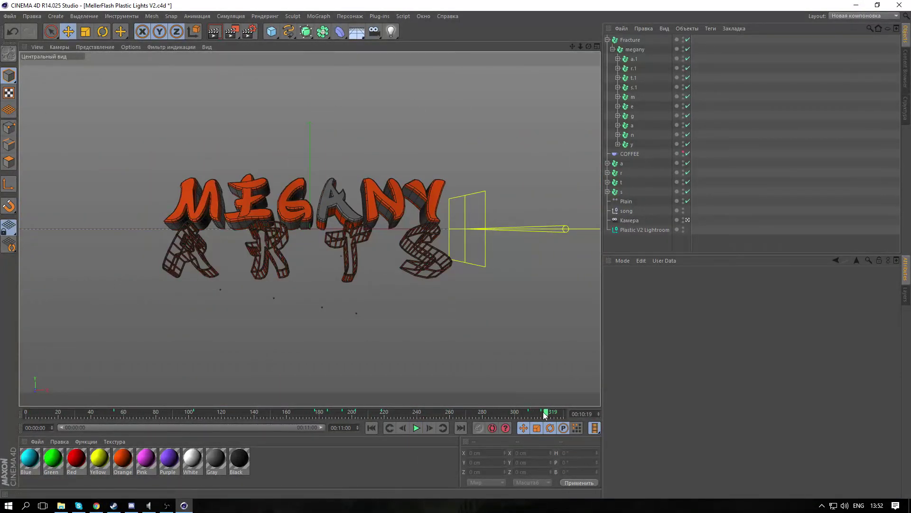
{"action": "left_click_drag", "start_coordinate": [545, 416], "coordinate": [304, 416]}
{"action": "left_click", "coordinate": [416, 429]}
{"action": "left_click", "coordinate": [416, 428]}
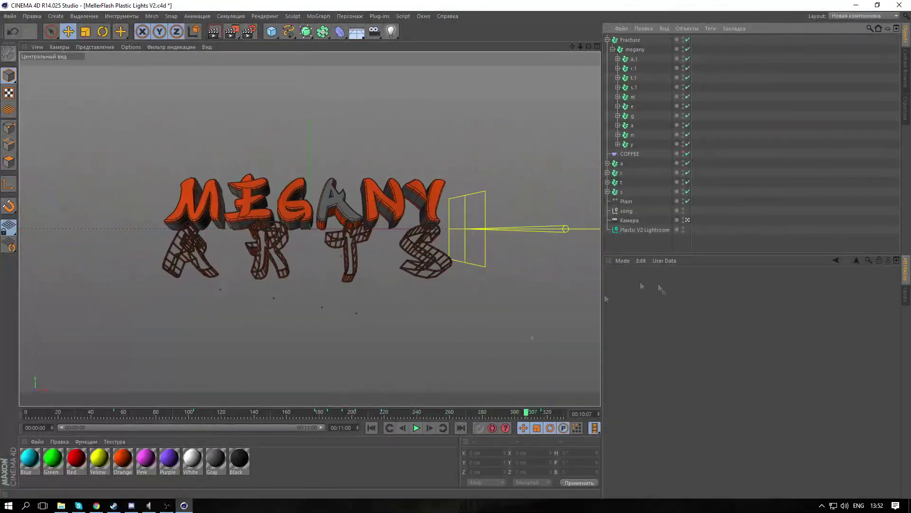
Step: Dolly the camera out to about Z -1761 cm at frame 54 and scrub through the following frames
{"action": "left_click", "coordinate": [27, 415]}
{"action": "left_click", "coordinate": [628, 222]}
{"action": "key", "text": "F8"}
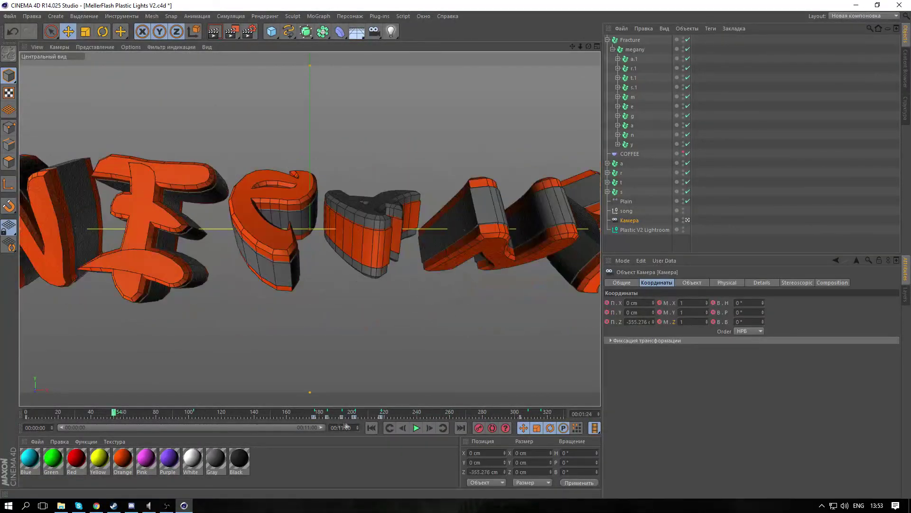
{"action": "left_click_drag", "start_coordinate": [580, 47], "coordinate": [531, 47]}
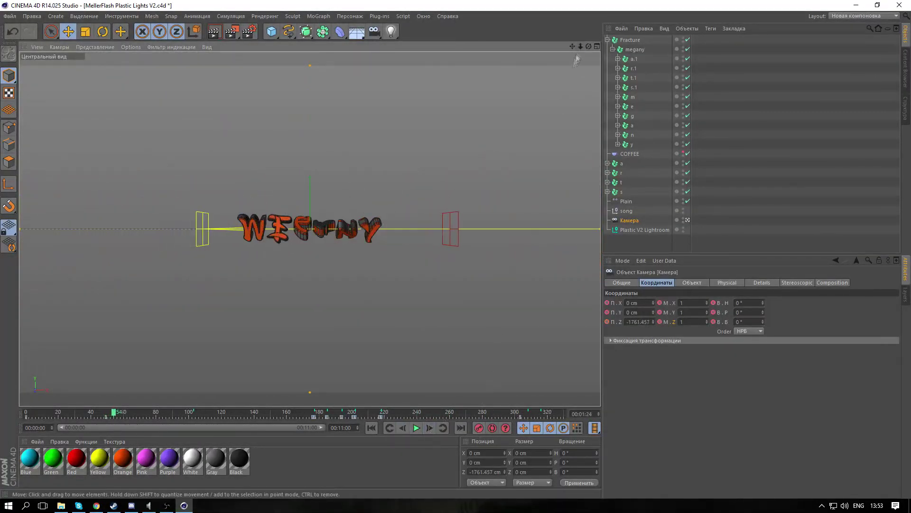
{"action": "left_click_drag", "start_coordinate": [118, 413], "coordinate": [193, 418]}
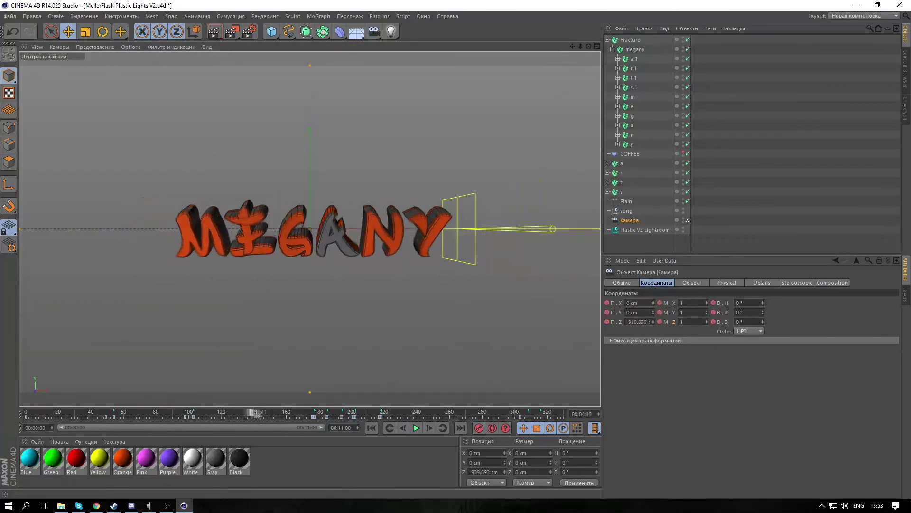
{"action": "left_click_drag", "start_coordinate": [257, 414], "coordinate": [320, 415]}
Step: Play back the intro from the start to examine the camera's timing around the MEGANY letters
{"action": "left_click", "coordinate": [371, 427]}
{"action": "left_click", "coordinate": [416, 427]}
{"action": "left_click", "coordinate": [761, 182]}
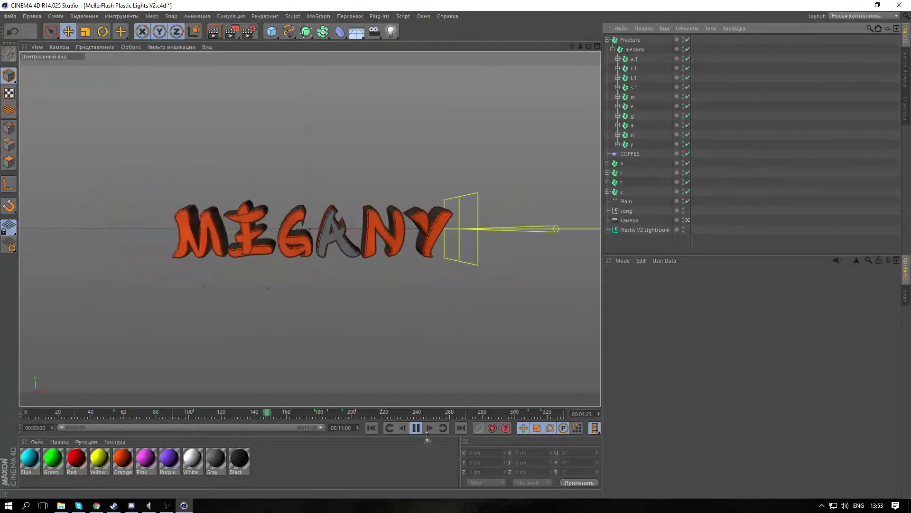
{"action": "left_click", "coordinate": [416, 427]}
{"action": "left_click", "coordinate": [629, 220]}
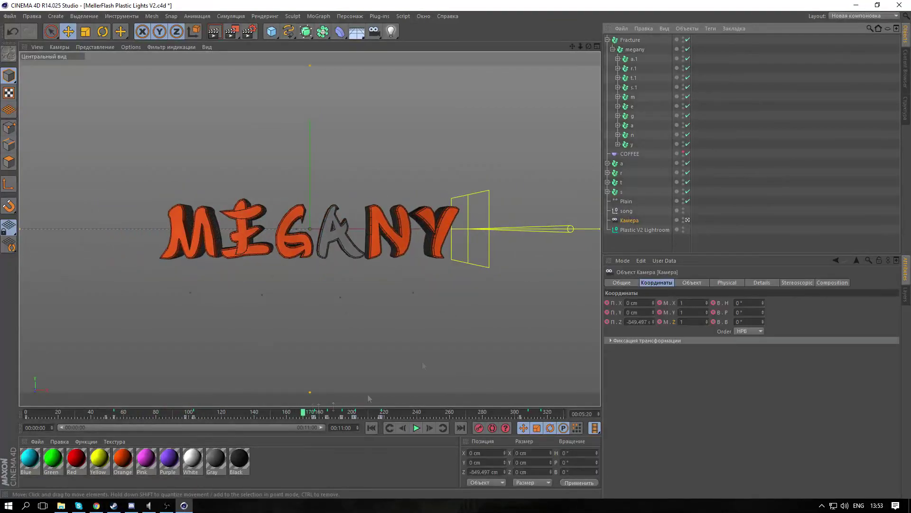
{"action": "left_click", "coordinate": [416, 427]}
{"action": "left_click", "coordinate": [821, 165]}
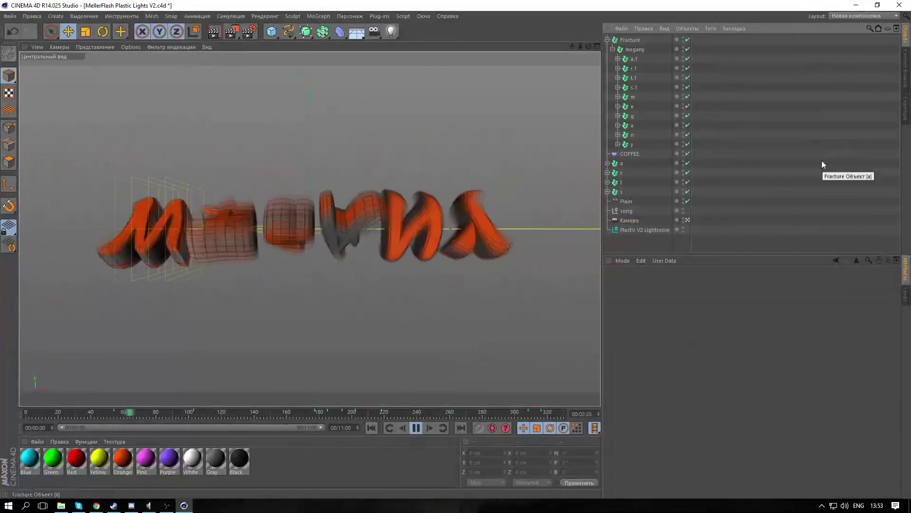
{"action": "left_click", "coordinate": [416, 428]}
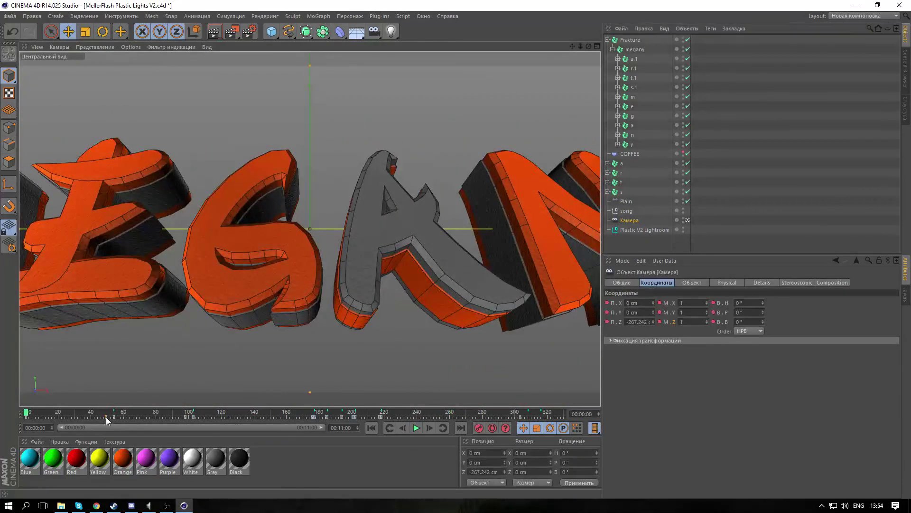
Step: Retime the camera's opening keys, placing one at frame 0 and one near frame 49, and check the playback
{"action": "left_click", "coordinate": [90, 417]}
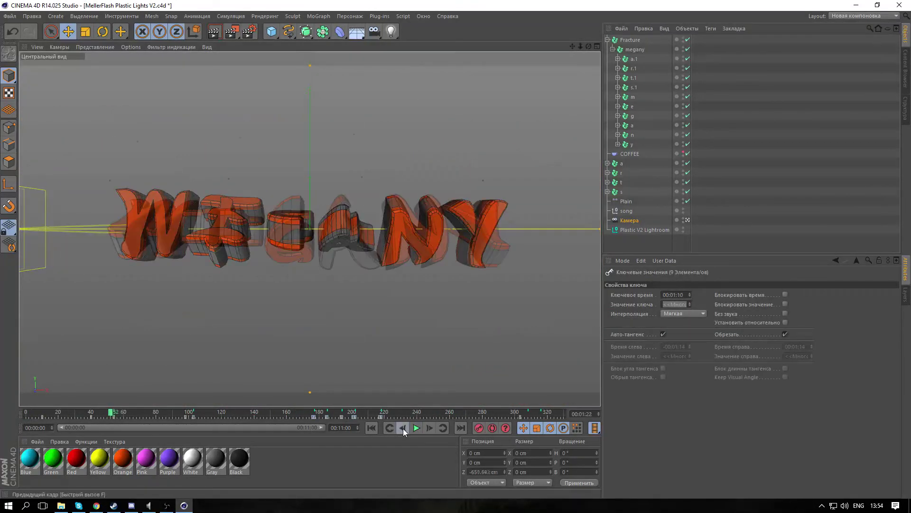
{"action": "left_click_drag", "start_coordinate": [92, 417], "coordinate": [105, 418]}
{"action": "left_click_drag", "start_coordinate": [41, 417], "coordinate": [25, 417]}
{"action": "left_click", "coordinate": [371, 428]}
{"action": "left_click", "coordinate": [416, 428]}
{"action": "left_click", "coordinate": [753, 217]}
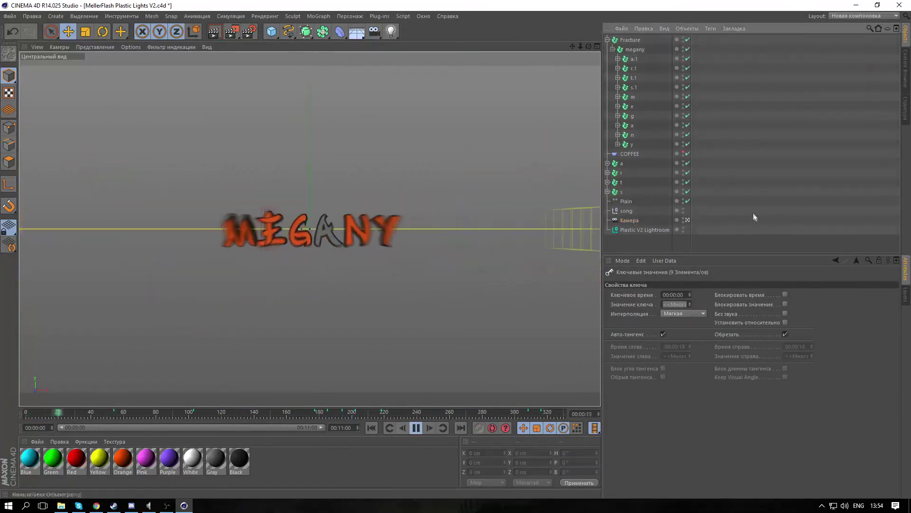
{"action": "left_click", "coordinate": [420, 428]}
Step: Tilt the megany Fracture slightly in pitch at frame 172 and play back the motion
{"action": "left_click", "coordinate": [635, 49]}
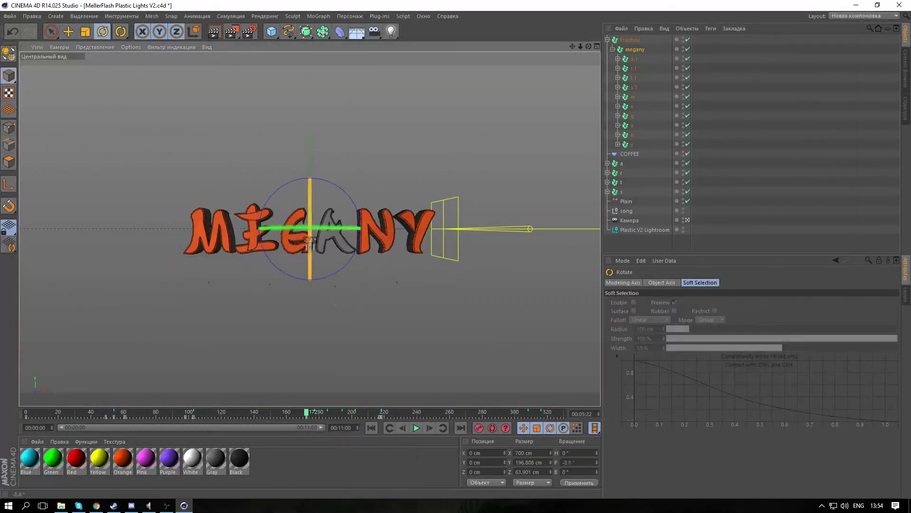
{"action": "left_click", "coordinate": [751, 175]}
{"action": "key", "text": "F8"}
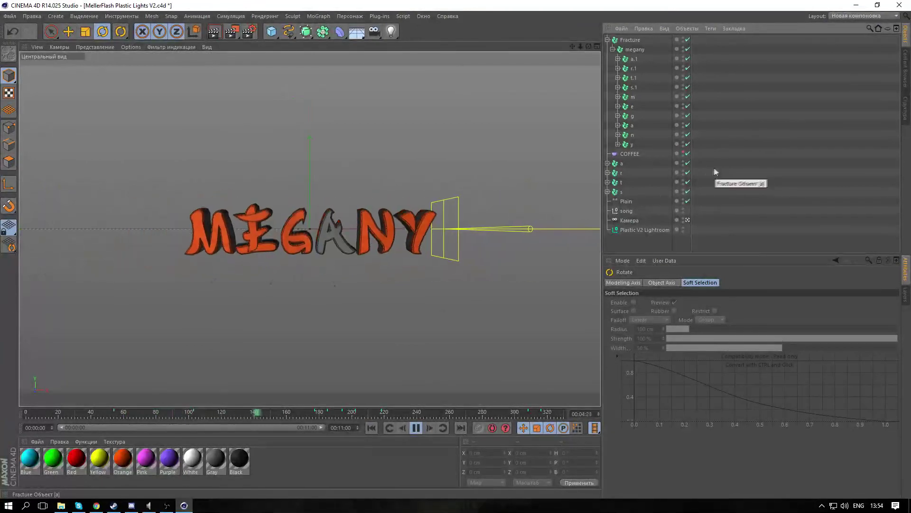
{"action": "left_click", "coordinate": [416, 428]}
Step: Add a Formula effector to the megany Fracture
{"action": "left_click", "coordinate": [635, 50]}
{"action": "left_click", "coordinate": [319, 16]}
{"action": "mouse_move", "coordinate": [332, 30]}
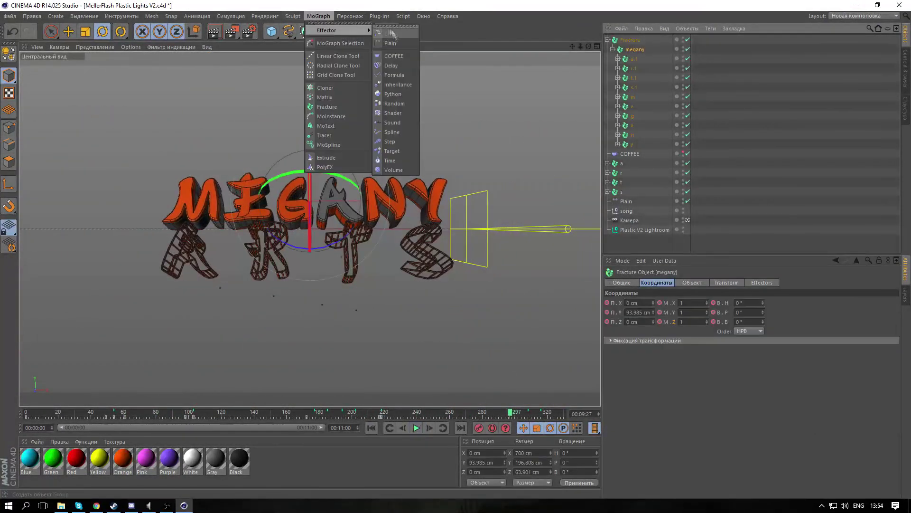
{"action": "left_click", "coordinate": [395, 79]}
{"action": "left_click", "coordinate": [699, 284]}
Step: Disable the Formula effector's position, set its scale to -0.2 and enable rotation with H 35° and P -35°
{"action": "left_click", "coordinate": [727, 283]}
{"action": "left_click", "coordinate": [640, 320]}
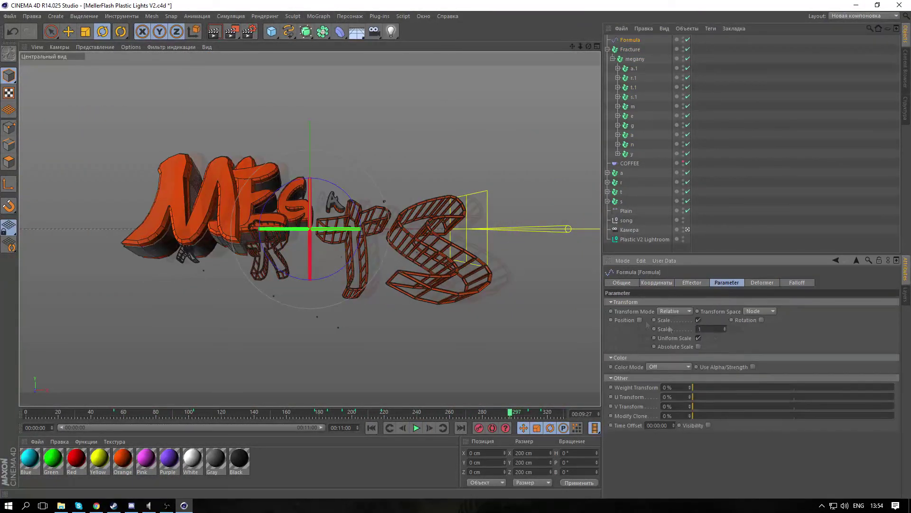
{"action": "left_click", "coordinate": [761, 320]}
{"action": "left_click_drag", "start_coordinate": [768, 329], "coordinate": [749, 326]}
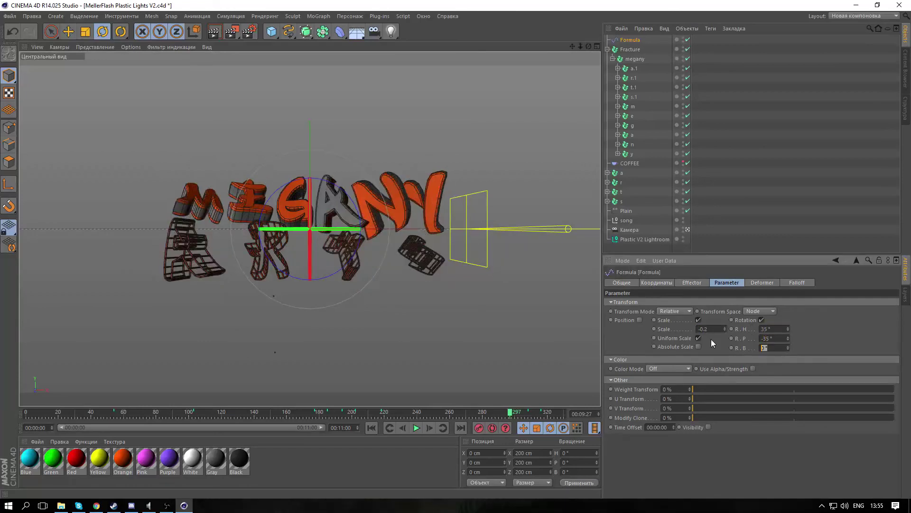
Step: Set the Formula effector's strength to 35% and its formula multiplier to 220.0, and play back the animation
{"action": "left_click", "coordinate": [694, 283]}
{"action": "key", "text": "F8"}
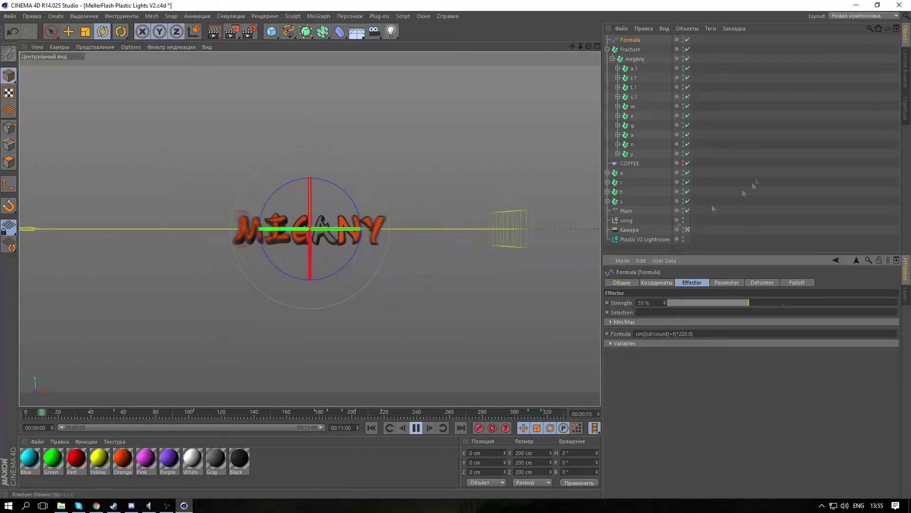
{"action": "left_click", "coordinate": [755, 164]}
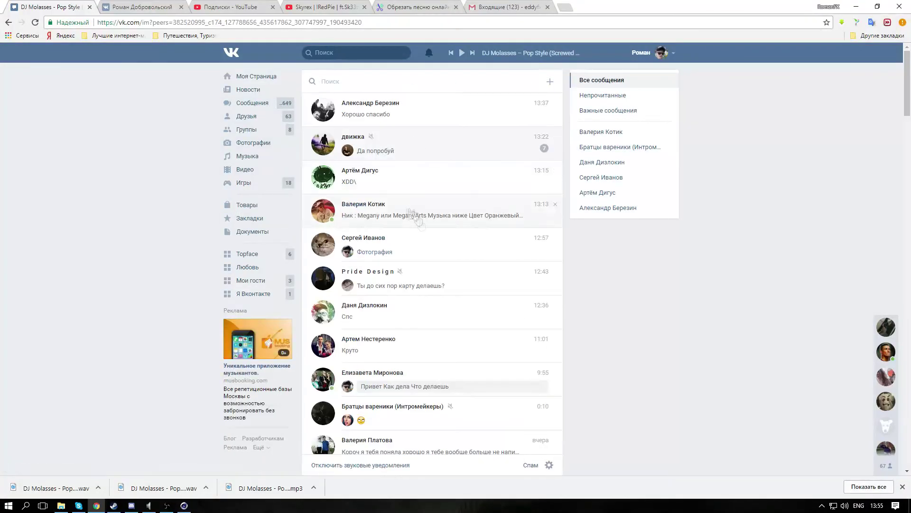
Step: In the VK messages, open the conversation containing the Megany intro request and begin a short message
{"action": "left_click", "coordinate": [441, 210]}
{"action": "type", "text": "ен"}
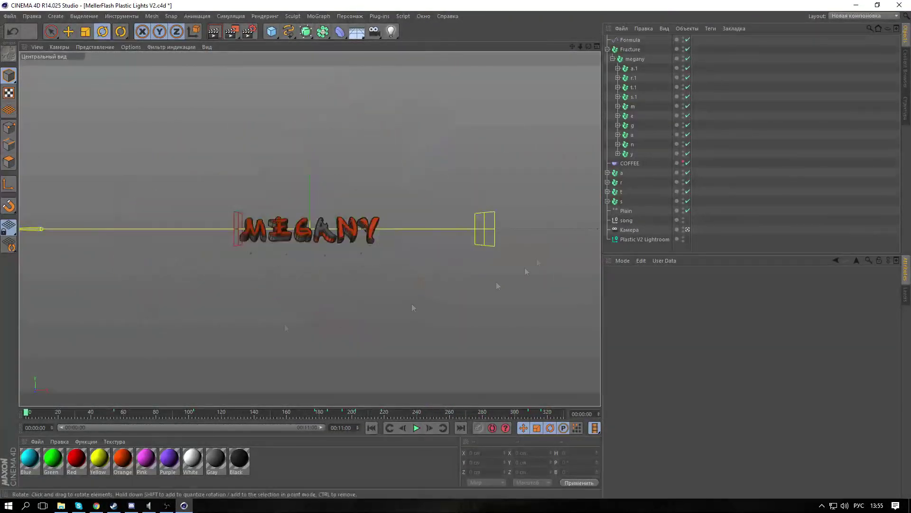
Step: Back in Cinema 4D, add a Circle spline and make the camera its child
{"action": "left_click", "coordinate": [288, 31]}
{"action": "left_click", "coordinate": [332, 80]}
{"action": "left_click", "coordinate": [629, 41]}
Step: Roll the Circle at the start of the animation and set its bank to 139.779° around frame 54
{"action": "left_click_drag", "start_coordinate": [345, 265], "coordinate": [350, 255]}
{"action": "left_click_drag", "start_coordinate": [26, 412], "coordinate": [106, 413]}
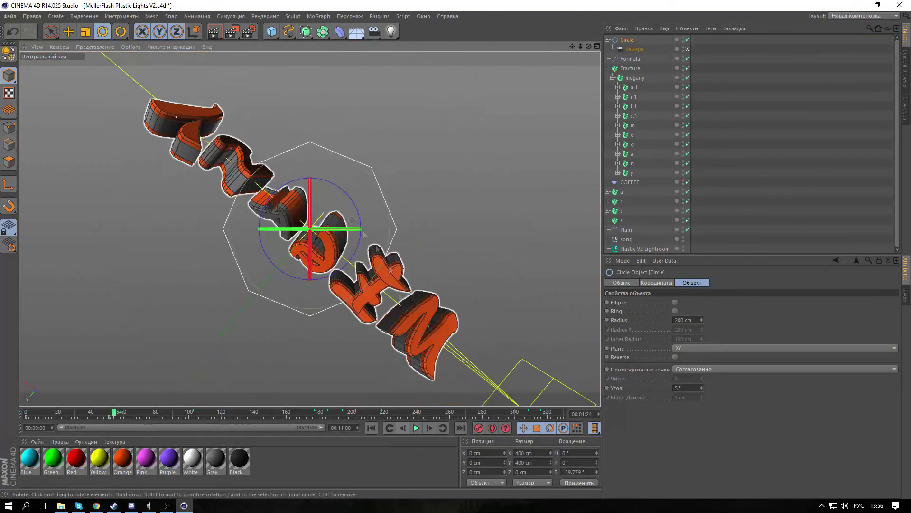
{"action": "left_click", "coordinate": [399, 425]}
{"action": "left_click", "coordinate": [400, 425]}
{"action": "left_click", "coordinate": [399, 425]}
{"action": "left_click", "coordinate": [400, 426]}
{"action": "left_click", "coordinate": [400, 425]}
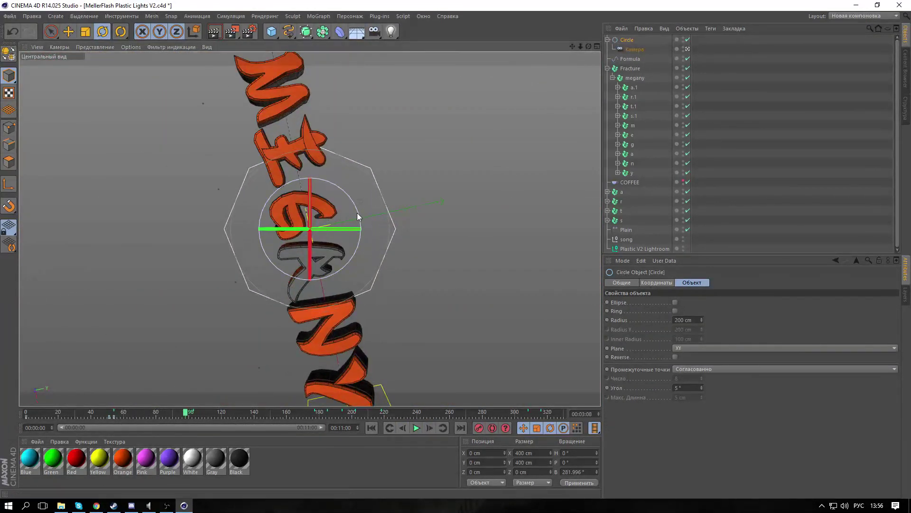
Step: Roll the Circle further around frame 98, then to a bank of 154.407° at frame 103, and record the keyframe
{"action": "left_click_drag", "start_coordinate": [357, 214], "coordinate": [321, 259]}
{"action": "left_click_drag", "start_coordinate": [186, 414], "coordinate": [194, 414]}
{"action": "left_click_drag", "start_coordinate": [346, 264], "coordinate": [263, 221]}
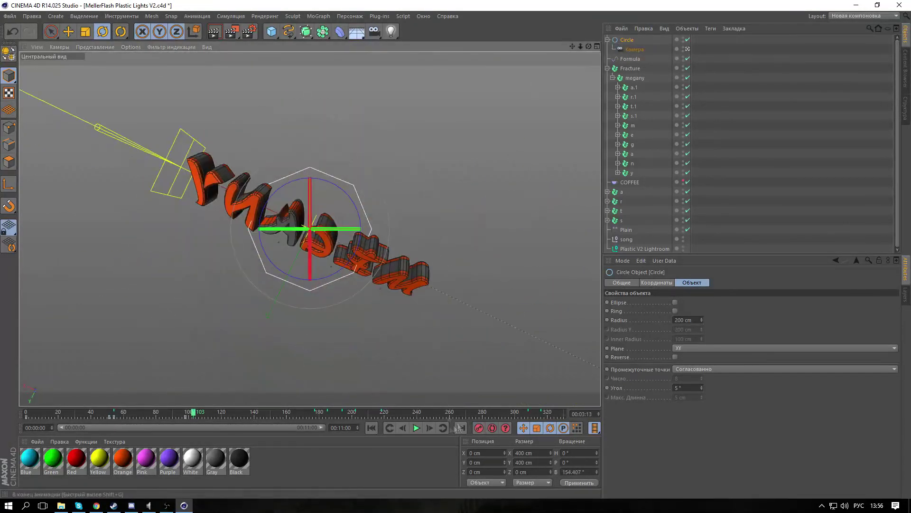
{"action": "left_click", "coordinate": [479, 428]}
Step: Rotate the Circle at about frame 176 and play back the camera roll
{"action": "left_click_drag", "start_coordinate": [194, 414], "coordinate": [312, 415]}
{"action": "left_click", "coordinate": [429, 428]}
{"action": "left_click_drag", "start_coordinate": [309, 179], "coordinate": [352, 181]}
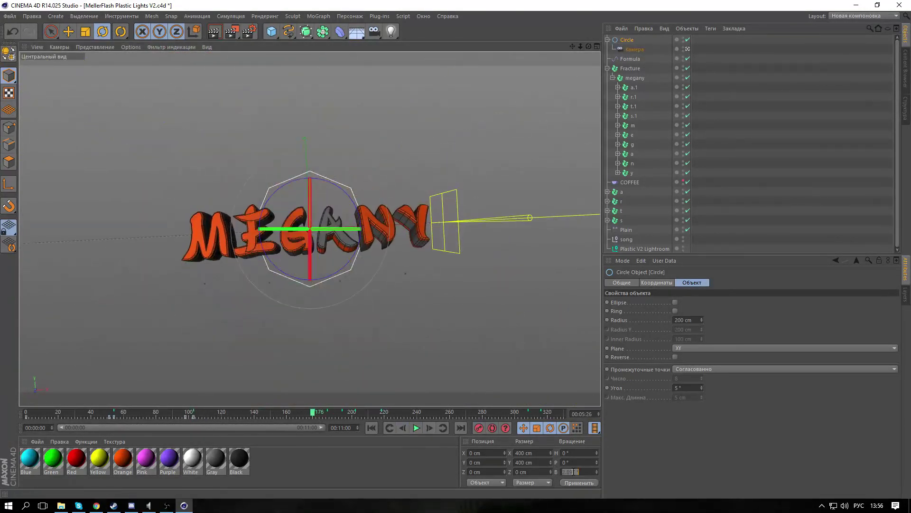
{"action": "left_click", "coordinate": [416, 428]}
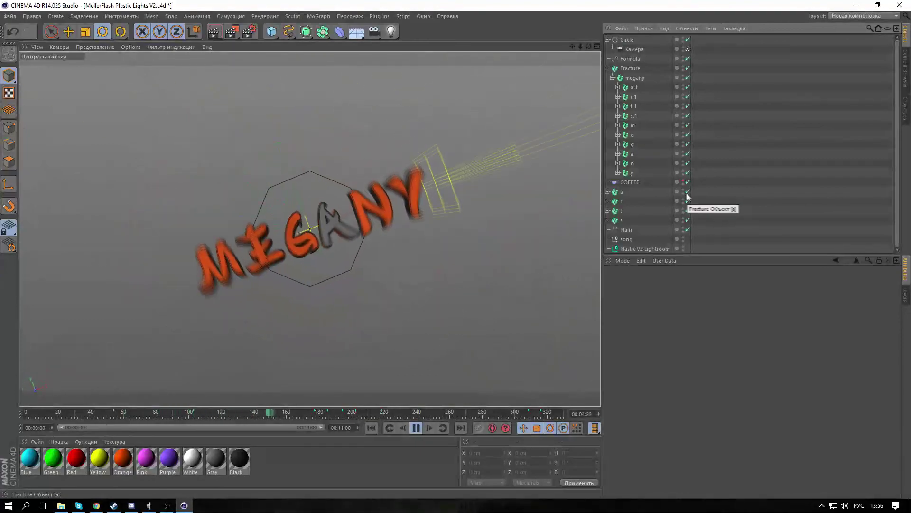
{"action": "left_click", "coordinate": [417, 429]}
Step: Adjust the camera and Circle keyframe timing around frame 98, placing the Circle's key at 00:03:11
{"action": "left_click", "coordinate": [185, 415]}
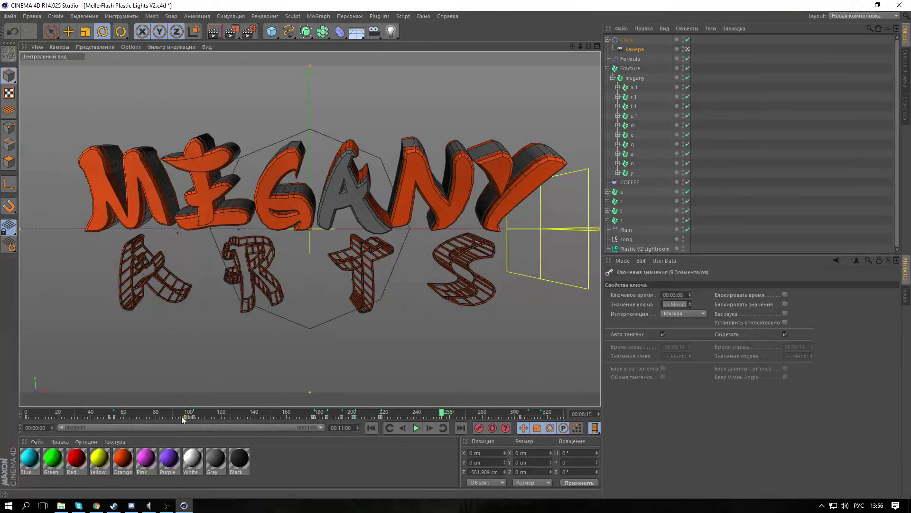
{"action": "left_click", "coordinate": [634, 49]}
{"action": "left_click", "coordinate": [627, 40]}
{"action": "left_click", "coordinate": [187, 417]}
{"action": "left_click", "coordinate": [193, 412]}
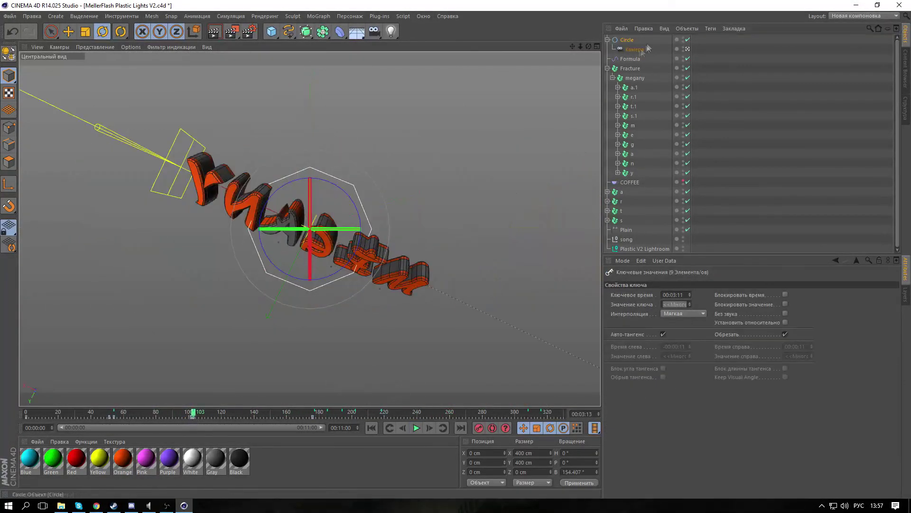
Step: Dolly the camera at frame 103 and play back the result
{"action": "left_click", "coordinate": [635, 49]}
{"action": "left_click_drag", "start_coordinate": [581, 47], "coordinate": [617, 46]}
{"action": "left_click", "coordinate": [416, 428]}
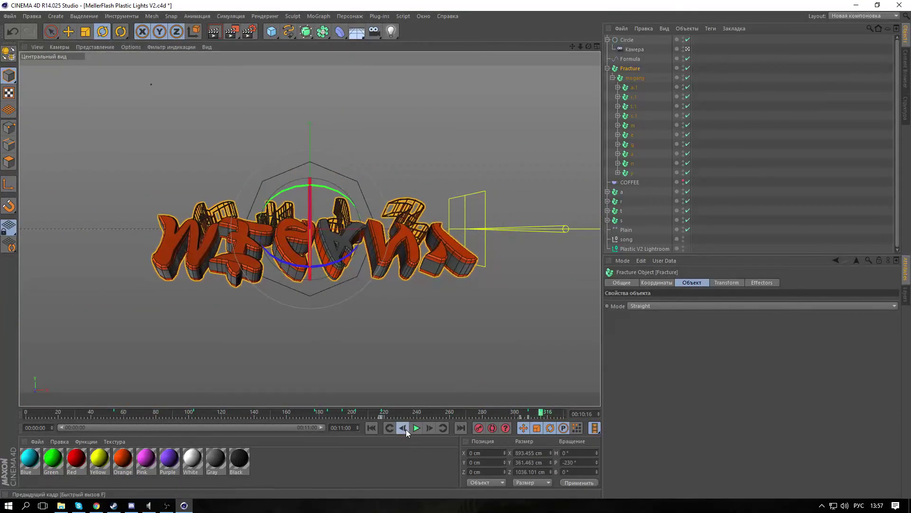
Step: Rotate the outer Fracture in pitch a few frames before 316, record the keyframe and place the neighbouring key at 00:10:06
{"action": "left_click", "coordinate": [406, 430]}
{"action": "left_click", "coordinate": [406, 430]}
{"action": "left_click", "coordinate": [406, 430]}
{"action": "left_click", "coordinate": [405, 430]}
{"action": "left_click", "coordinate": [406, 430]}
{"action": "left_click_drag", "start_coordinate": [310, 204], "coordinate": [310, 225]}
{"action": "left_click", "coordinate": [479, 428]}
{"action": "left_click_drag", "start_coordinate": [533, 414], "coordinate": [541, 415]}
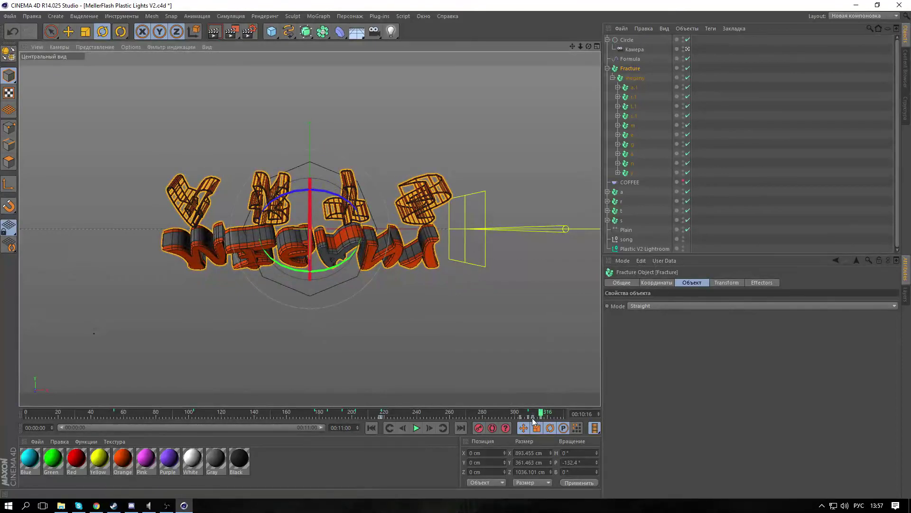
{"action": "left_click", "coordinate": [523, 419]}
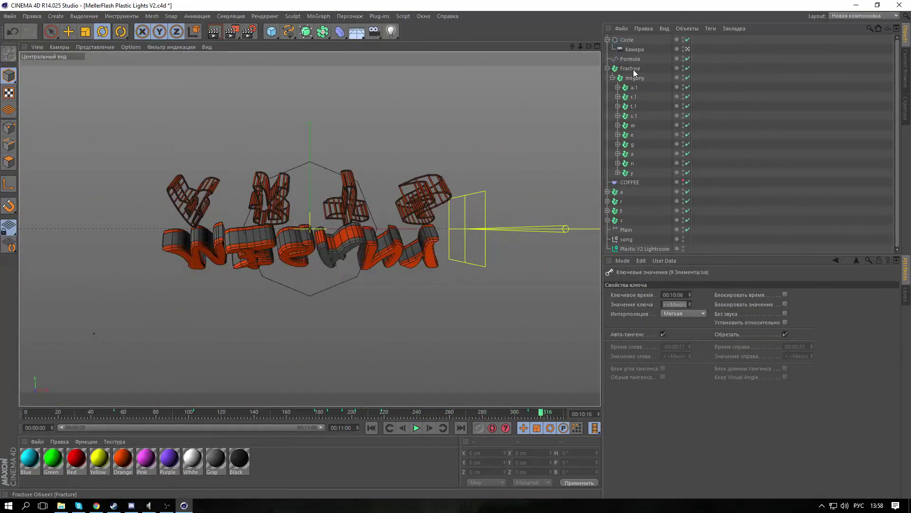
Step: Add a Random effector to the outer Fracture and the megany group
{"action": "left_click", "coordinate": [634, 70]}
{"action": "left_click", "coordinate": [318, 17]}
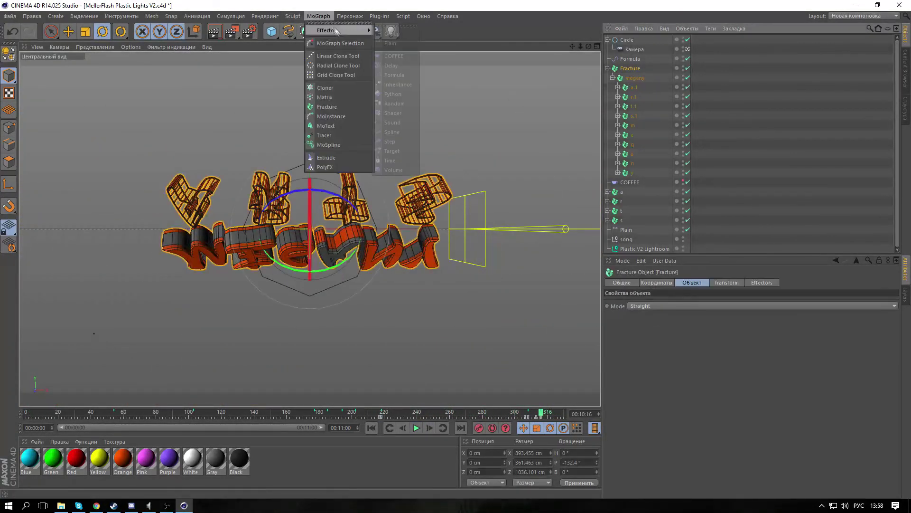
{"action": "left_click", "coordinate": [635, 77], "text": "ctrl"}
{"action": "left_click", "coordinate": [324, 17]}
{"action": "mouse_move", "coordinate": [333, 30]}
{"action": "left_click", "coordinate": [392, 90]}
Step: Set the Random effector's position to 2155, 1616 and 1408 cm, rotation to 410°, -666° and 649°, and seed to 12359
{"action": "left_click", "coordinate": [727, 282]}
{"action": "left_click", "coordinate": [739, 320]}
{"action": "left_click", "coordinate": [692, 283]}
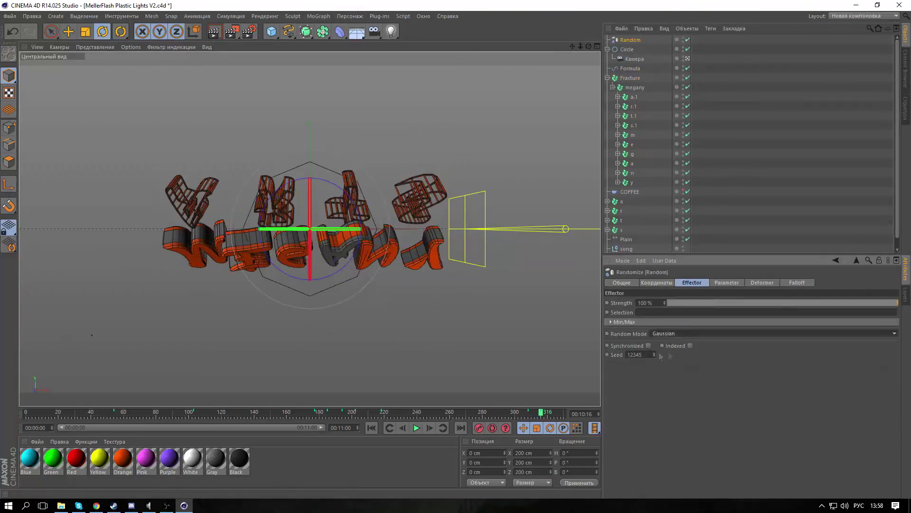
{"action": "left_click", "coordinate": [727, 283]}
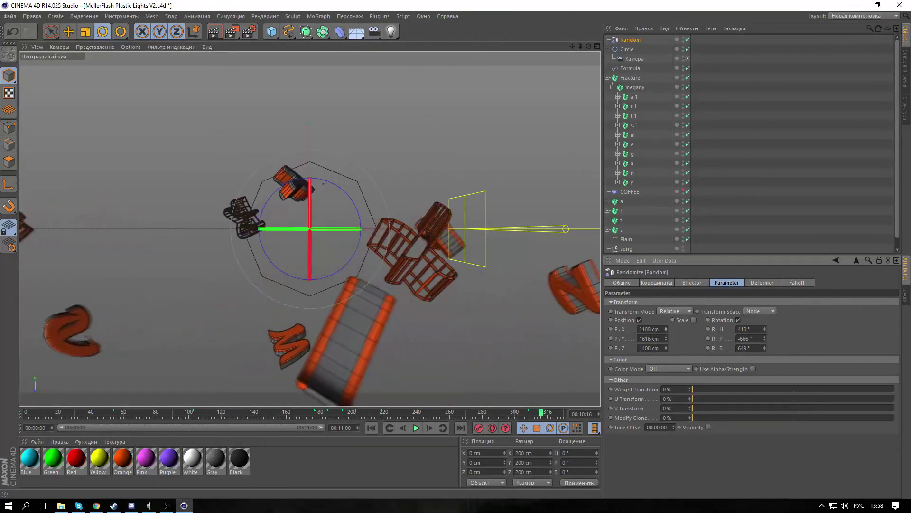
Step: Keyframe the Random effector's strength at 0% on frame 306 and at 50% on frame 308
{"action": "left_click", "coordinate": [627, 50]}
{"action": "left_click", "coordinate": [634, 59]}
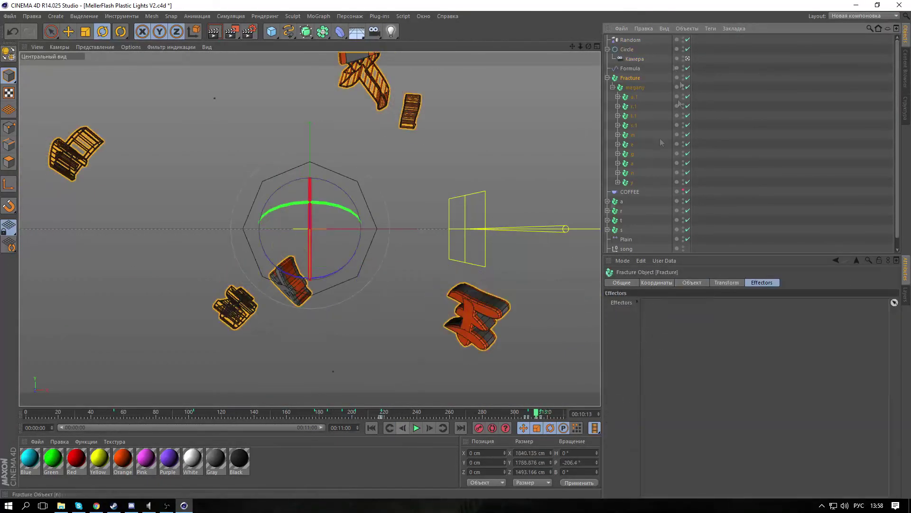
{"action": "left_click", "coordinate": [630, 40]}
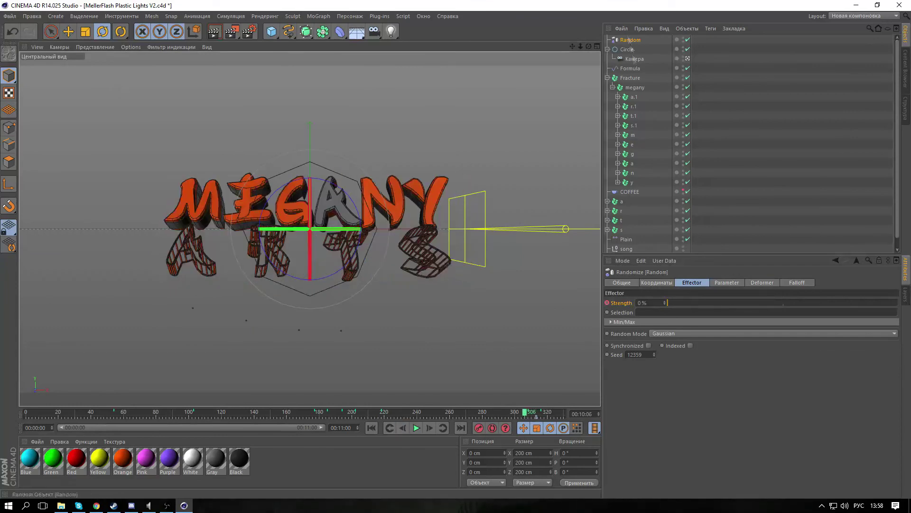
{"action": "left_click", "coordinate": [536, 418]}
{"action": "left_click", "coordinate": [634, 43]}
{"action": "double_click", "coordinate": [641, 302]}
{"action": "type", "text": "50"}
{"action": "key", "text": "Return"}
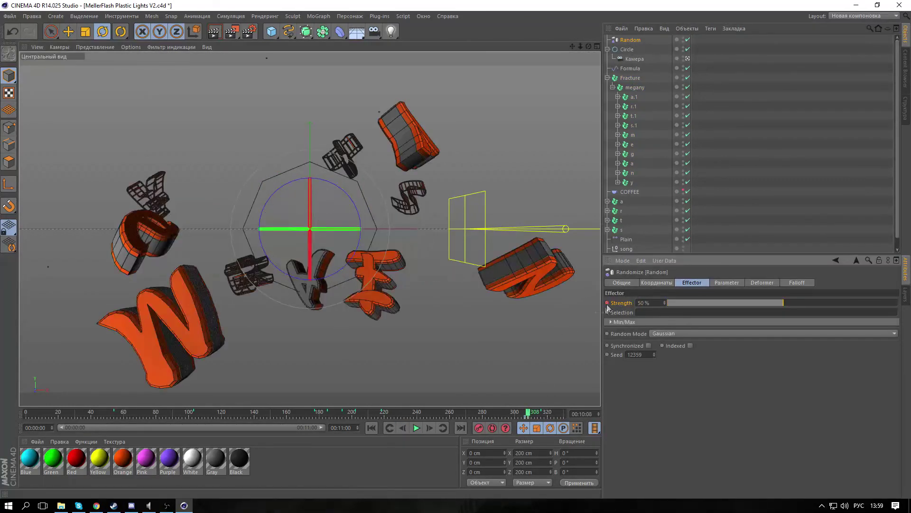
{"action": "left_click", "coordinate": [607, 303], "text": "ctrl"}
Step: Increase the Random effector's strength near frame 316, keyframe it and adjust the timing of its end key
{"action": "left_click", "coordinate": [543, 412]}
{"action": "left_click", "coordinate": [403, 428]}
{"action": "left_click", "coordinate": [403, 428]}
{"action": "left_click", "coordinate": [634, 87]}
{"action": "left_click", "coordinate": [630, 40]}
{"action": "left_click_drag", "start_coordinate": [784, 303], "coordinate": [807, 305]}
{"action": "left_click", "coordinate": [607, 303], "text": "ctrl"}
{"action": "left_click", "coordinate": [541, 414]}
{"action": "left_click_drag", "start_coordinate": [541, 418], "coordinate": [528, 416]}
Step: Dolly the camera at about frame 308 and record a keyframe for it
{"action": "left_click", "coordinate": [635, 59]}
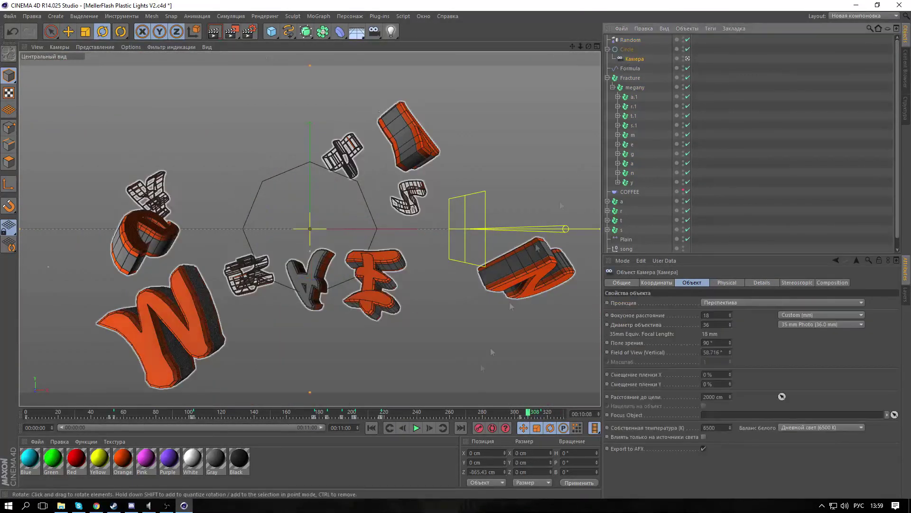
{"action": "left_click", "coordinate": [522, 419]}
{"action": "left_click_drag", "start_coordinate": [582, 46], "coordinate": [599, 46]}
{"action": "left_click", "coordinate": [480, 429]}
{"action": "left_click_drag", "start_coordinate": [530, 414], "coordinate": [538, 415]}
Step: Dolly the camera further at frames 313 and 316, record its keyframe and play the animation from the start
{"action": "left_click", "coordinate": [630, 40]}
{"action": "left_click", "coordinate": [636, 60]}
{"action": "left_click_drag", "start_coordinate": [580, 47], "coordinate": [589, 47]}
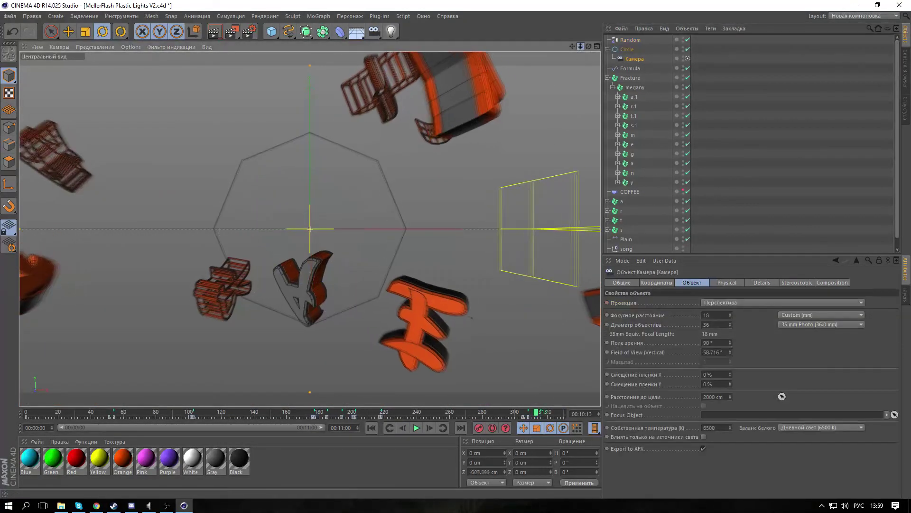
{"action": "left_click", "coordinate": [479, 428]}
{"action": "left_click_drag", "start_coordinate": [538, 415], "coordinate": [541, 414]}
{"action": "left_click_drag", "start_coordinate": [580, 47], "coordinate": [599, 46]}
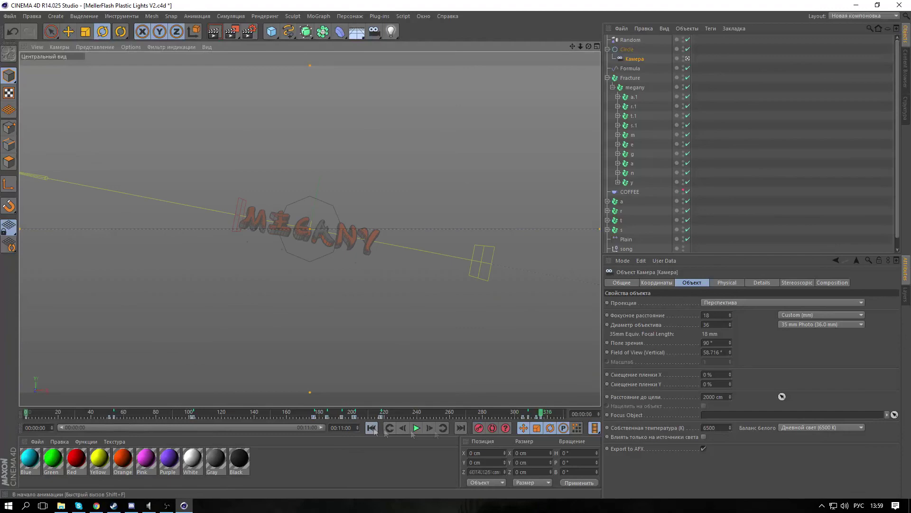
{"action": "left_click", "coordinate": [787, 130]}
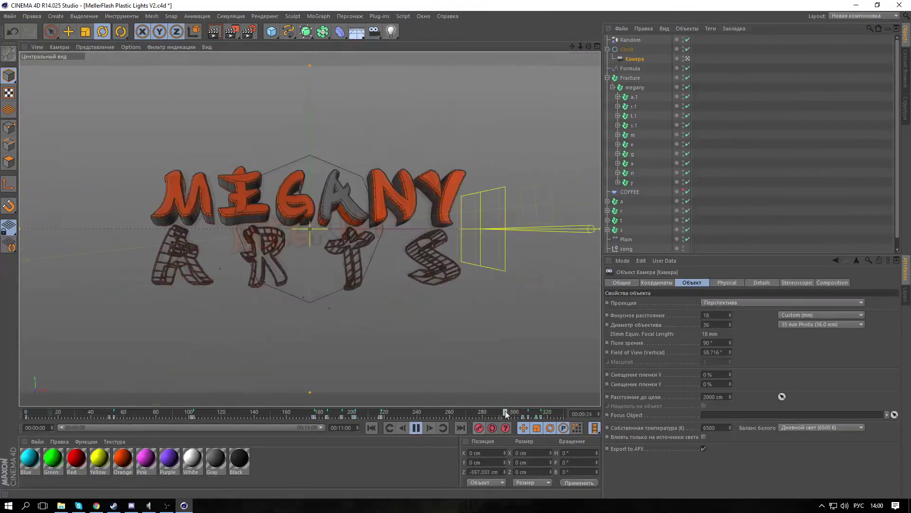
{"action": "left_click", "coordinate": [417, 428]}
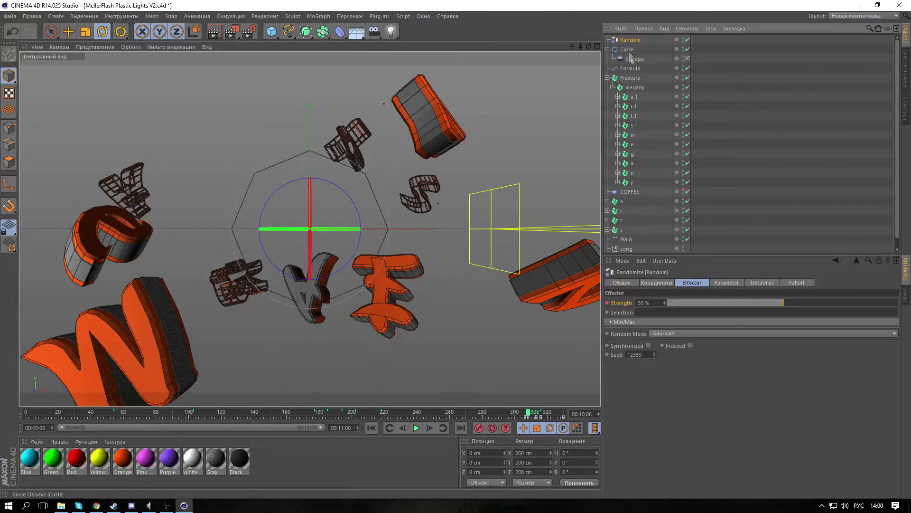
Step: Retime the Random effector's and outer Fracture's closing keyframes, placing the Fracture key at 00:10:07, and play back the ending
{"action": "left_click", "coordinate": [526, 419]}
{"action": "left_click", "coordinate": [630, 40]}
{"action": "left_click_drag", "start_coordinate": [540, 418], "coordinate": [527, 417]}
{"action": "left_click", "coordinate": [631, 78]}
{"action": "left_click", "coordinate": [540, 417]}
{"action": "left_click", "coordinate": [504, 413]}
{"action": "left_click", "coordinate": [416, 428]}
{"action": "left_click", "coordinate": [759, 160]}
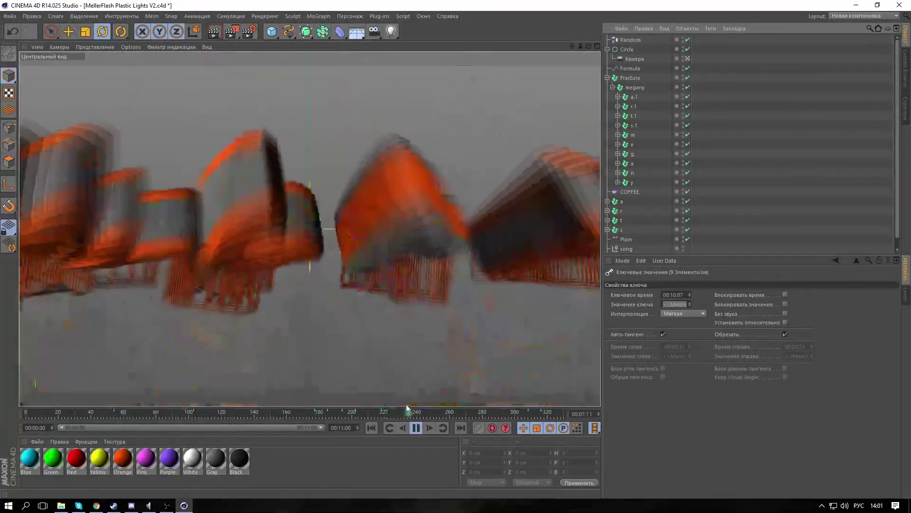
{"action": "left_click", "coordinate": [416, 427]}
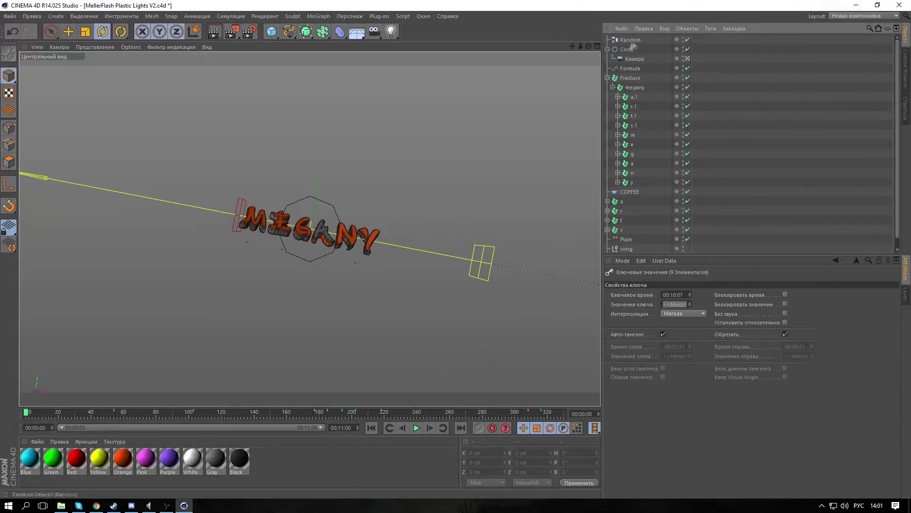
Step: Turn the Circle's heading by about 18° at frame 0 and play back the opening
{"action": "left_click", "coordinate": [627, 49]}
{"action": "left_click_drag", "start_coordinate": [287, 228], "coordinate": [350, 232]}
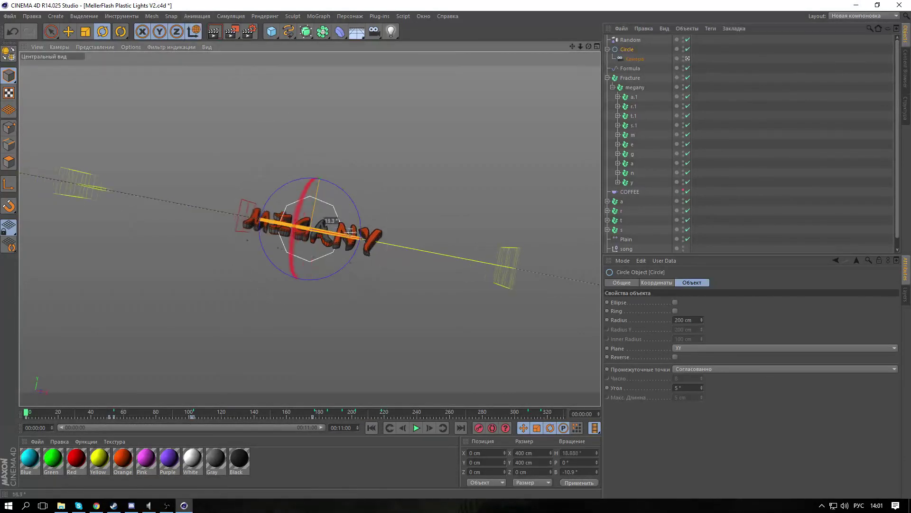
{"action": "key", "text": "F8"}
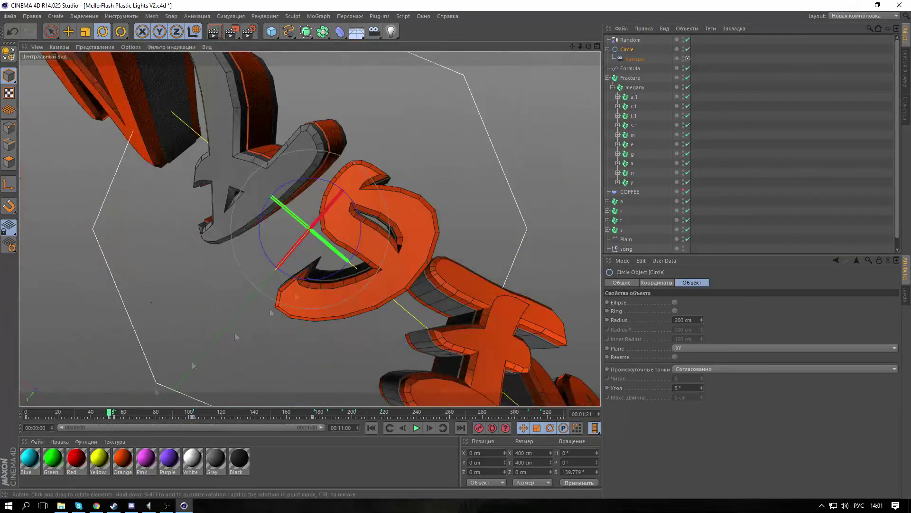
{"action": "left_click", "coordinate": [416, 428]}
{"action": "left_click", "coordinate": [372, 428]}
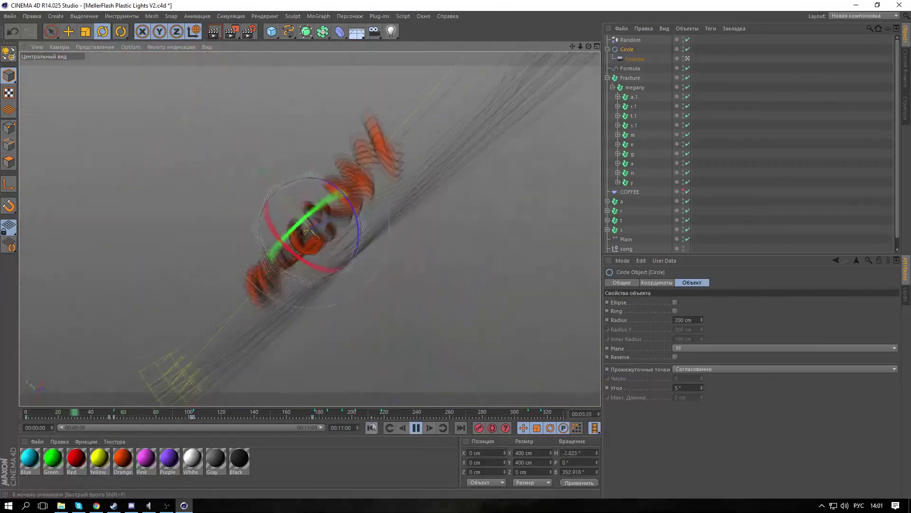
{"action": "left_click", "coordinate": [417, 428]}
Step: Tilt the Circle at frame 54 to a heading and pitch of about 12° each
{"action": "left_click_drag", "start_coordinate": [155, 412], "coordinate": [113, 412]}
{"action": "left_click_drag", "start_coordinate": [310, 230], "coordinate": [323, 216]}
{"action": "left_click_drag", "start_coordinate": [113, 413], "coordinate": [190, 417]}
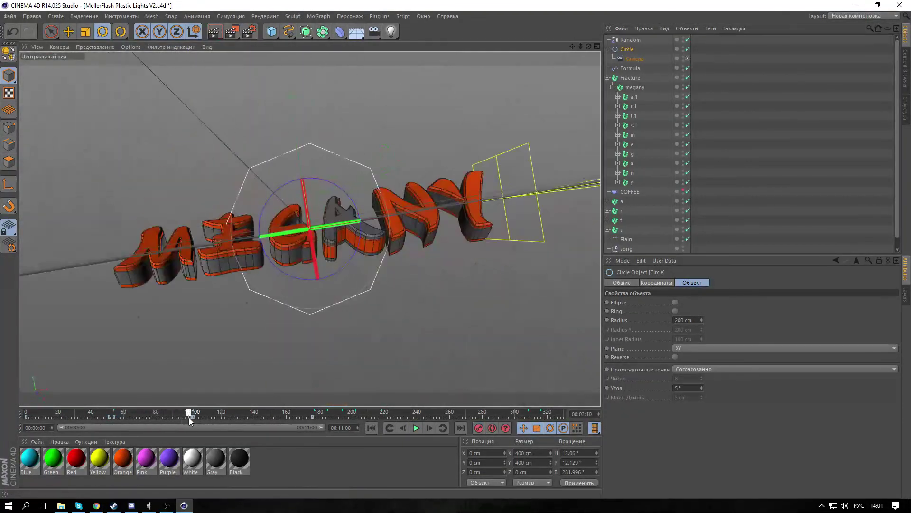
Step: Tilt the Circle in pitch around frame 101 and record its keyframe
{"action": "left_click", "coordinate": [430, 427]}
{"action": "left_click", "coordinate": [403, 428]}
{"action": "left_click_drag", "start_coordinate": [321, 234], "coordinate": [321, 240]}
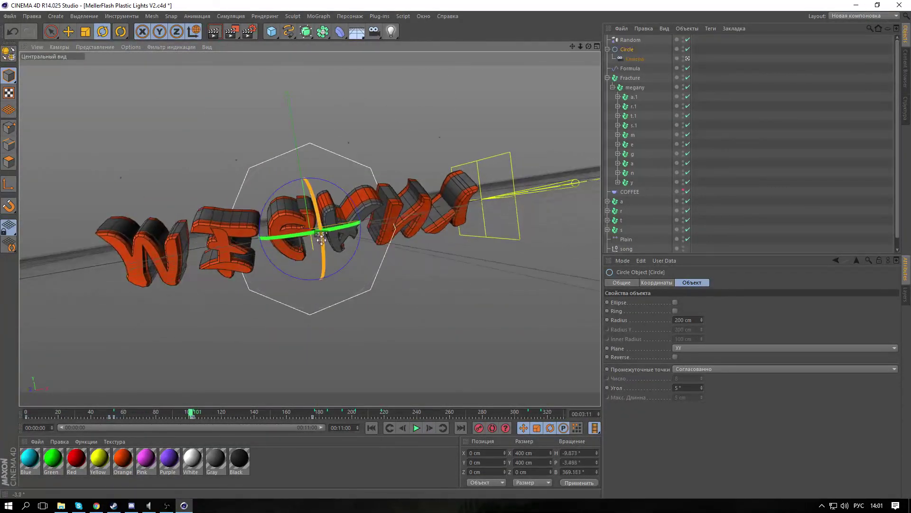
{"action": "left_click", "coordinate": [479, 429]}
Step: Play back the full animation to check the Circle-driven camera rotation
{"action": "left_click", "coordinate": [755, 228]}
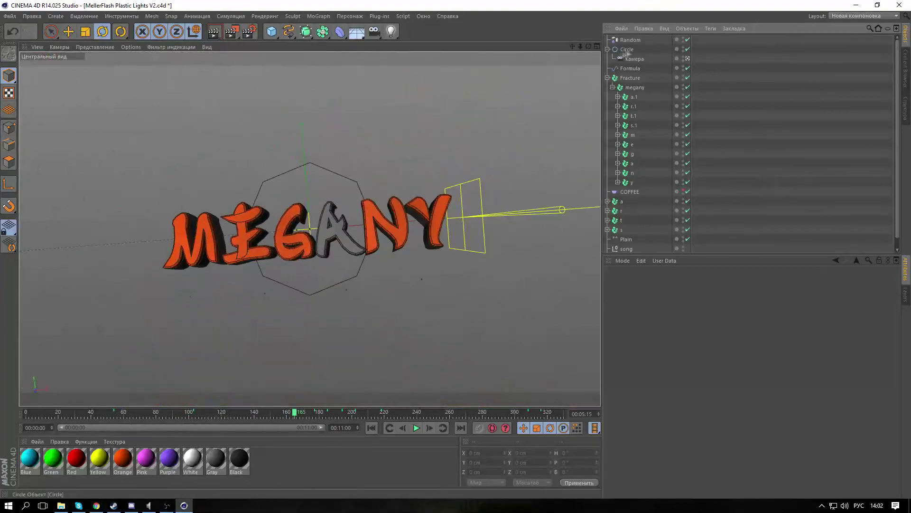
{"action": "left_click", "coordinate": [627, 50]}
{"action": "left_click", "coordinate": [416, 428]}
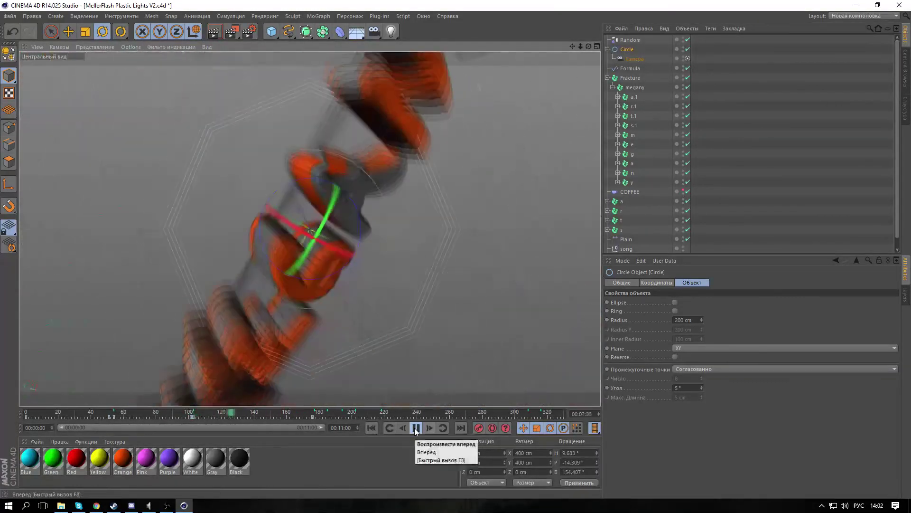
{"action": "left_click", "coordinate": [738, 193]}
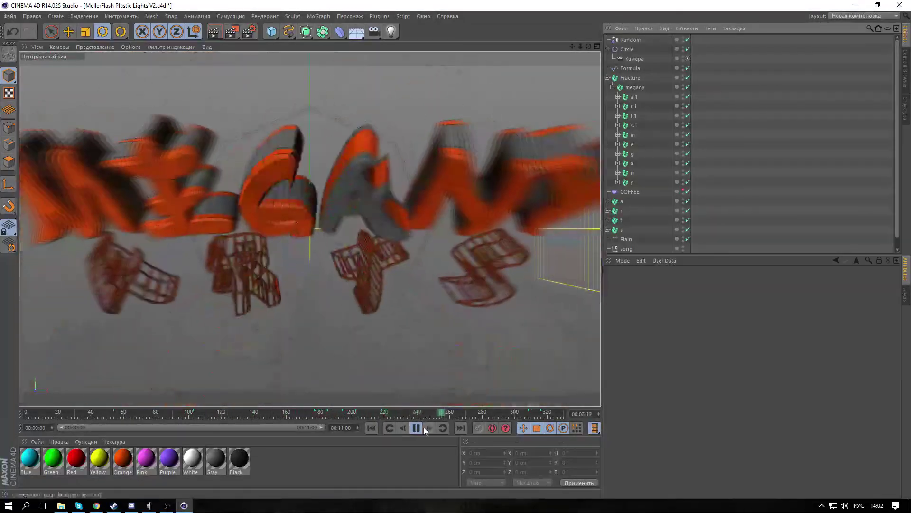
Step: Switch to the VK chat in the browser, send the message "норм то" and return to Cinema 4D
{"action": "key", "text": "alt+Tab"}
{"action": "left_click", "coordinate": [415, 112]}
{"action": "type", "text": "норм то"}
{"action": "key", "text": "Return"}
{"action": "key", "text": "alt+Tab"}
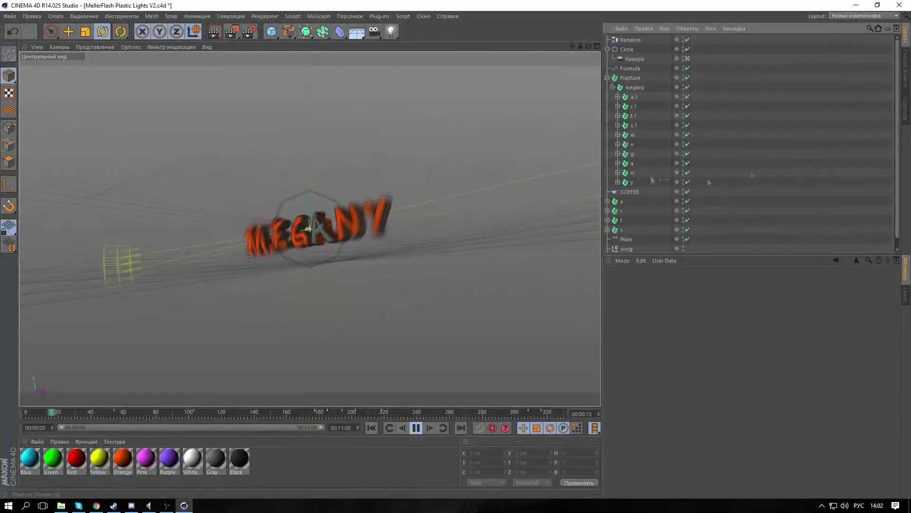
Step: Collapse the Fracture hierarchy and add a Vibrate tag to the camera with rotation enabled at a frequency of 0.4
{"action": "left_click", "coordinate": [607, 78]}
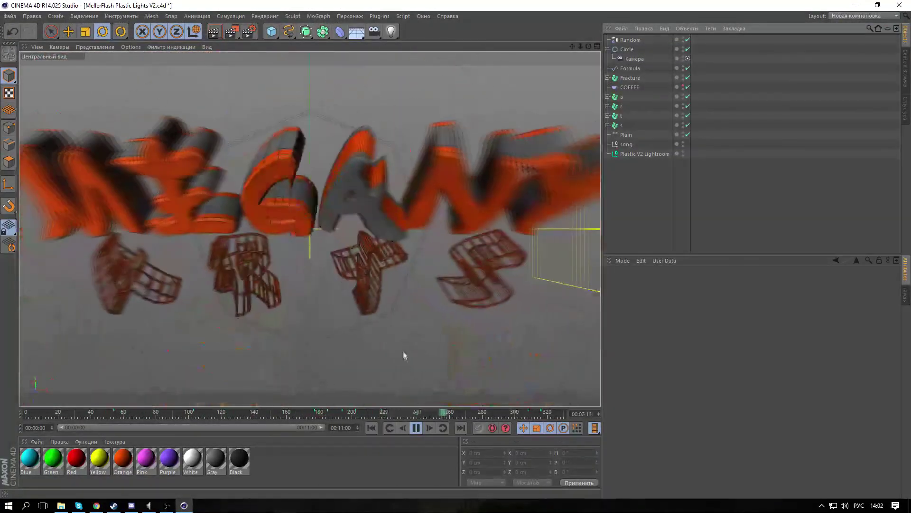
{"action": "left_click", "coordinate": [416, 428]}
{"action": "right_click", "coordinate": [633, 59]}
{"action": "mouse_move", "coordinate": [675, 63]}
{"action": "left_click", "coordinate": [760, 278]}
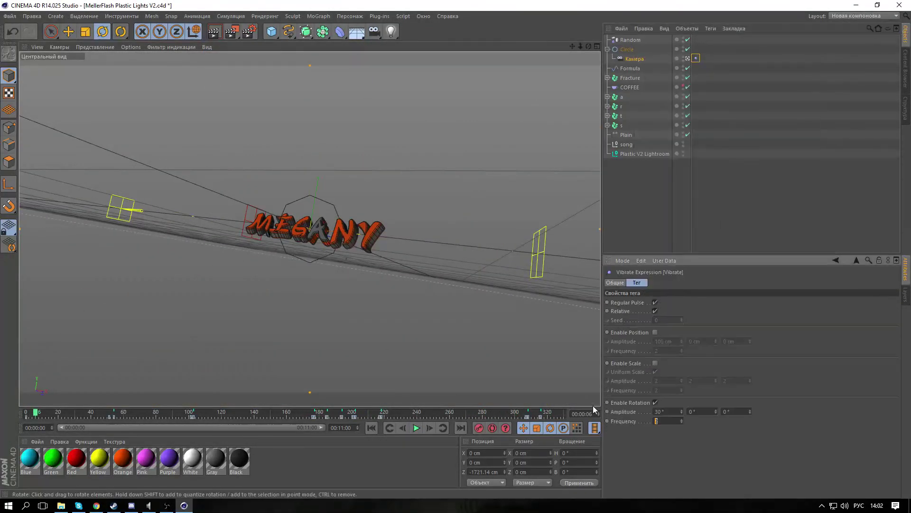
{"action": "type", "text": "0.4"}
Step: Add a Vibrate tag to the Circle and enable its position vibration, entering the values 0.5 and 6
{"action": "right_click", "coordinate": [627, 49]}
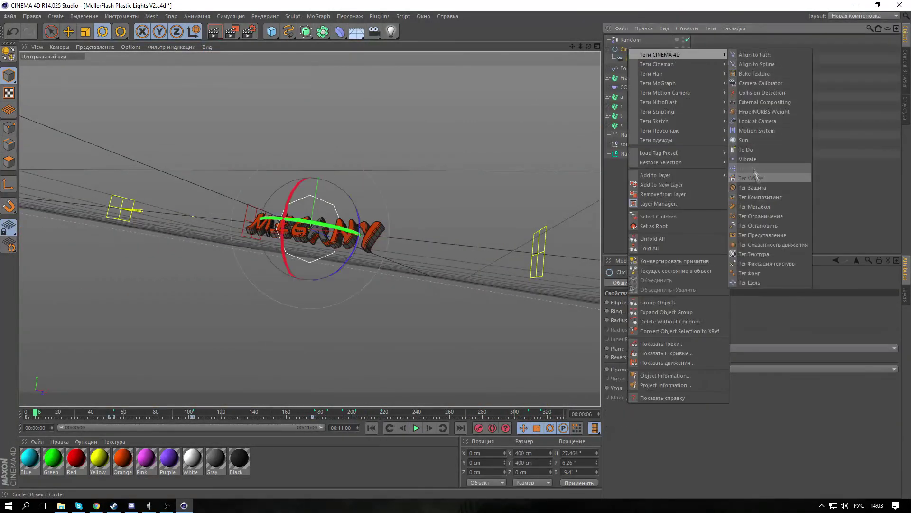
{"action": "left_click", "coordinate": [757, 175]}
{"action": "left_click", "coordinate": [655, 332]}
{"action": "type", "text": "0.5"}
{"action": "left_click_drag", "start_coordinate": [664, 351], "coordinate": [636, 341]}
{"action": "type", "text": "6"}
Step: Play the animation from the start to check the camera and Circle vibration
{"action": "left_click", "coordinate": [740, 208]}
{"action": "left_click", "coordinate": [371, 428]}
{"action": "left_click", "coordinate": [416, 427]}
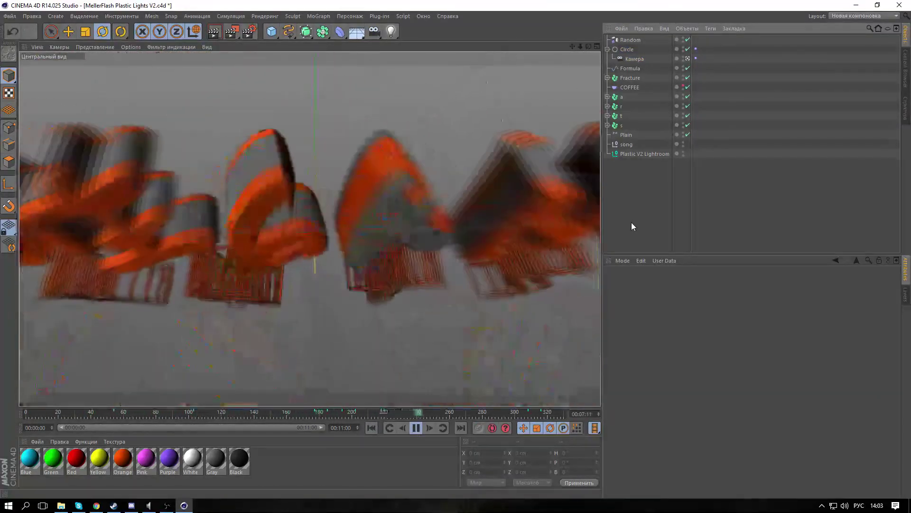
{"action": "left_click", "coordinate": [416, 428]}
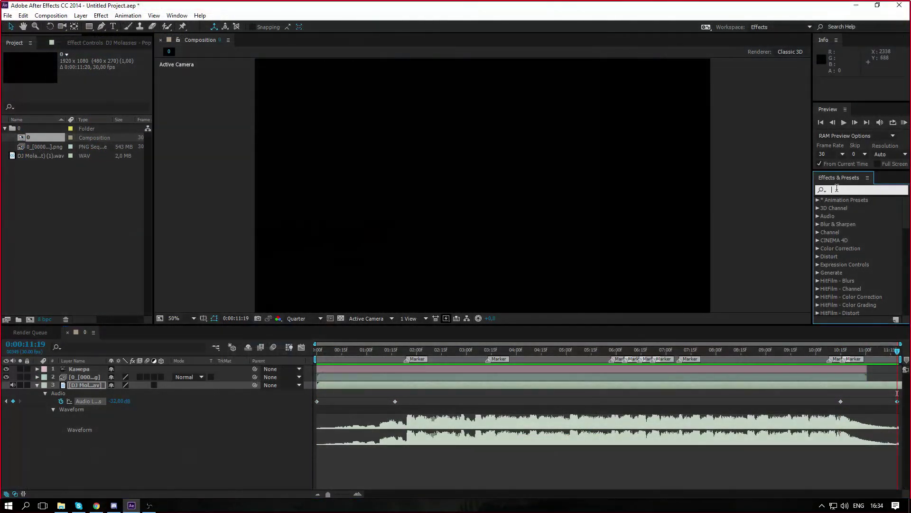
Step: In After Effects, apply Bass & Treble to the song layer and enable keyframing for Bass and Treble at about 10:15
{"action": "left_click_drag", "start_coordinate": [790, 407], "coordinate": [785, 387]}
{"action": "left_click_drag", "start_coordinate": [897, 351], "coordinate": [841, 351]}
{"action": "left_click", "coordinate": [20, 70]}
{"action": "left_click", "coordinate": [20, 79]}
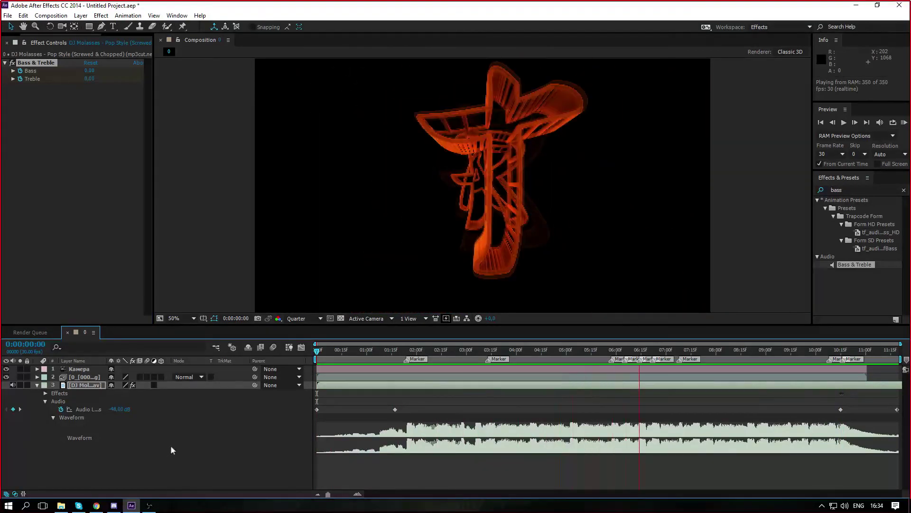
{"action": "left_click", "coordinate": [37, 385]}
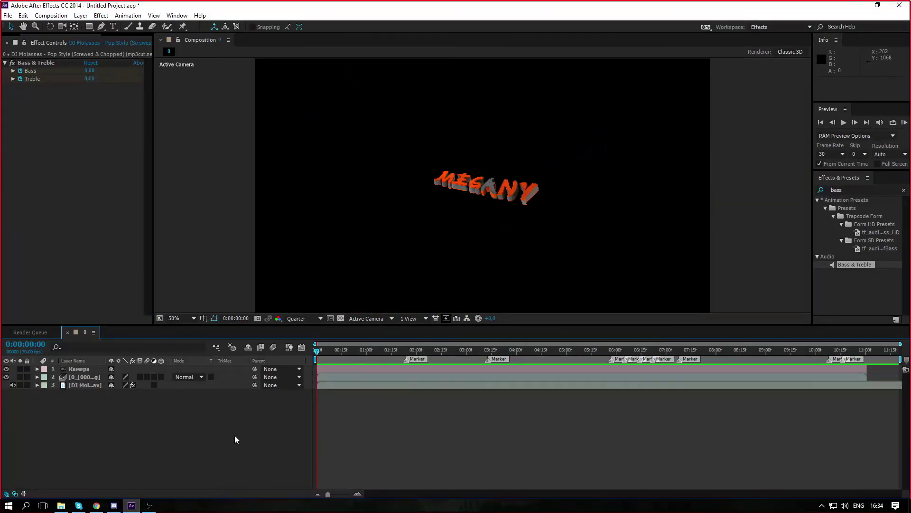
Step: Save the project as AE, glance at the Skype chat and return to After Effects
{"action": "key", "text": "ctrl+s"}
{"action": "type", "text": "AE"}
{"action": "key", "text": "Return"}
{"action": "key", "text": "alt+Tab"}
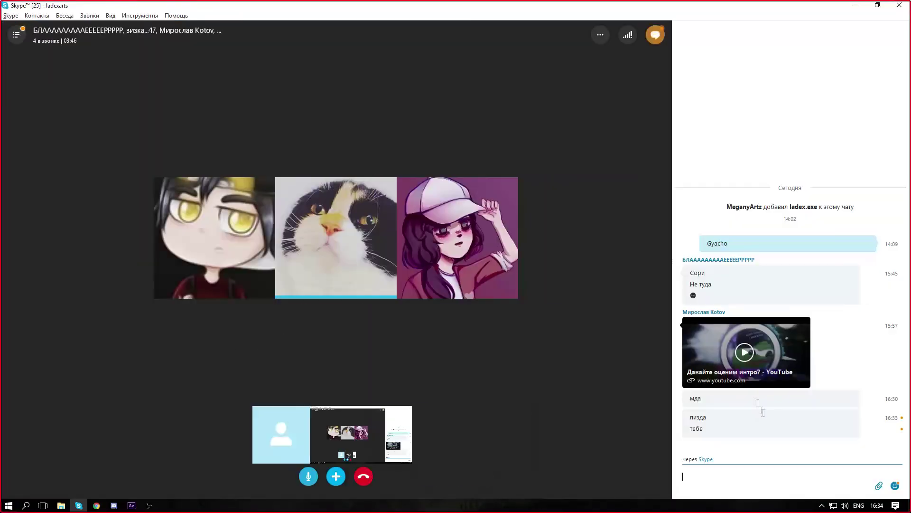
{"action": "key", "text": "alt+Tab"}
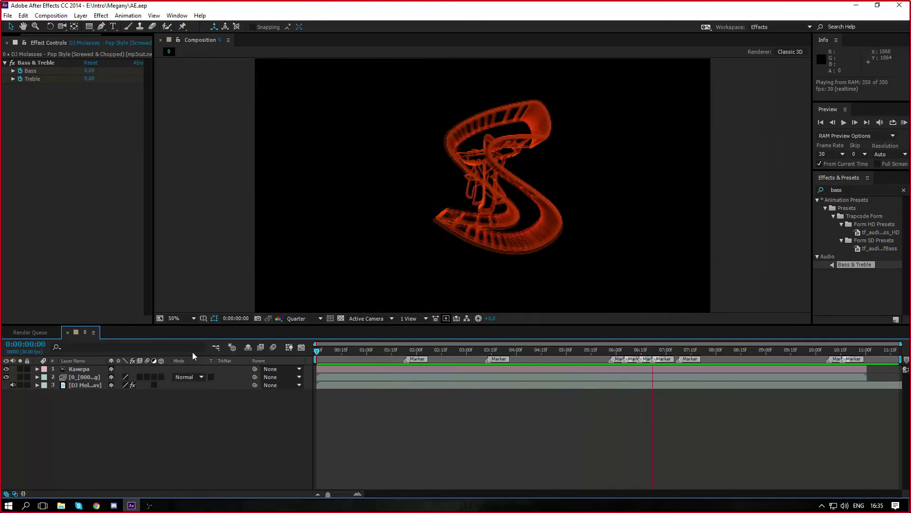
Step: Convert the song layer's audio to keyframes and delete the separate channel sliders, keeping only Both Channels
{"action": "right_click", "coordinate": [84, 384]}
{"action": "mouse_move", "coordinate": [159, 155]}
{"action": "left_click", "coordinate": [257, 156]}
{"action": "key", "text": "u"}
{"action": "left_click", "coordinate": [75, 377]}
{"action": "key", "text": "Delete"}
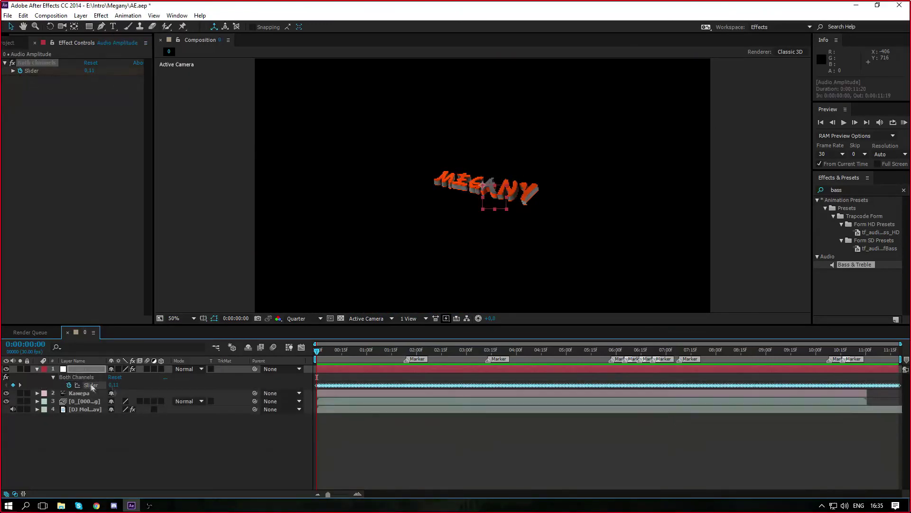
Step: Show the Both Channels slider in the graph editor and place markers 1 and 2 on the peaks at 7:16 and 7:24
{"action": "left_click", "coordinate": [90, 385]}
{"action": "left_click", "coordinate": [301, 347]}
{"action": "left_click_drag", "start_coordinate": [317, 352], "coordinate": [695, 361]}
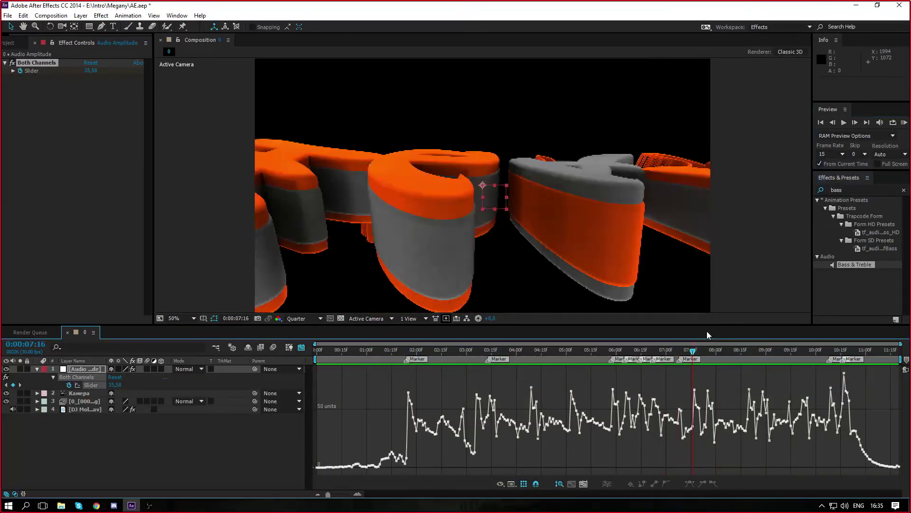
{"action": "key", "text": "Page_Down"}
{"action": "key", "text": "KP_0"}
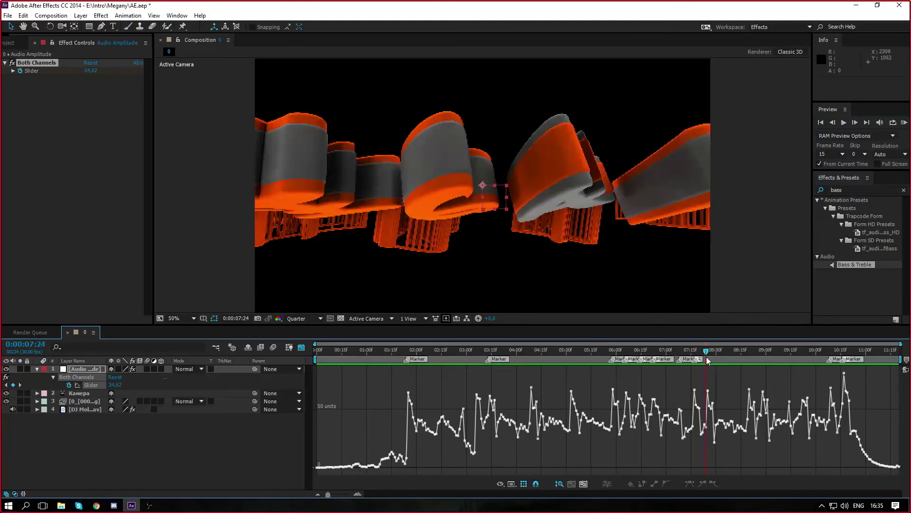
Step: Place markers 3, 4 and 5 on the amplitude peaks at 8:19, 8:28 and about 9:23
{"action": "left_click_drag", "start_coordinate": [747, 356], "coordinate": [747, 354]}
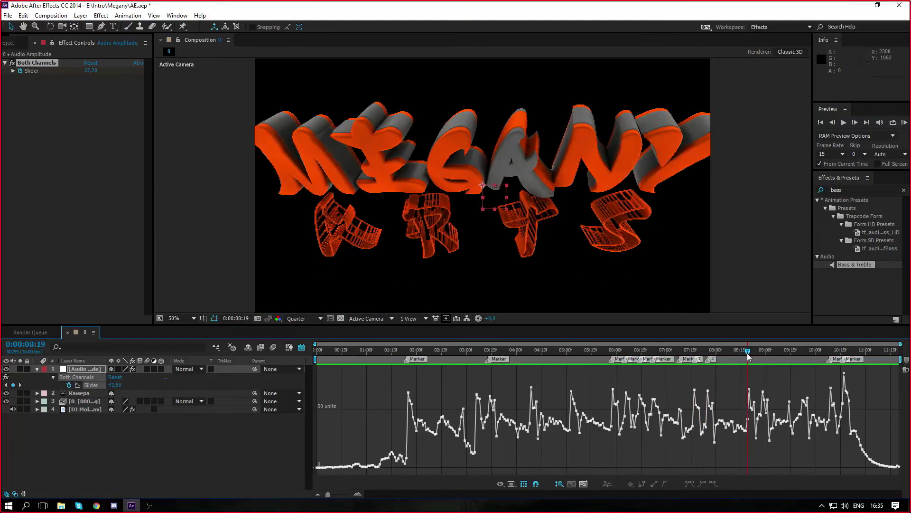
{"action": "key", "text": "shift+3"}
{"action": "key", "text": "KP_0"}
{"action": "left_click", "coordinate": [761, 355]}
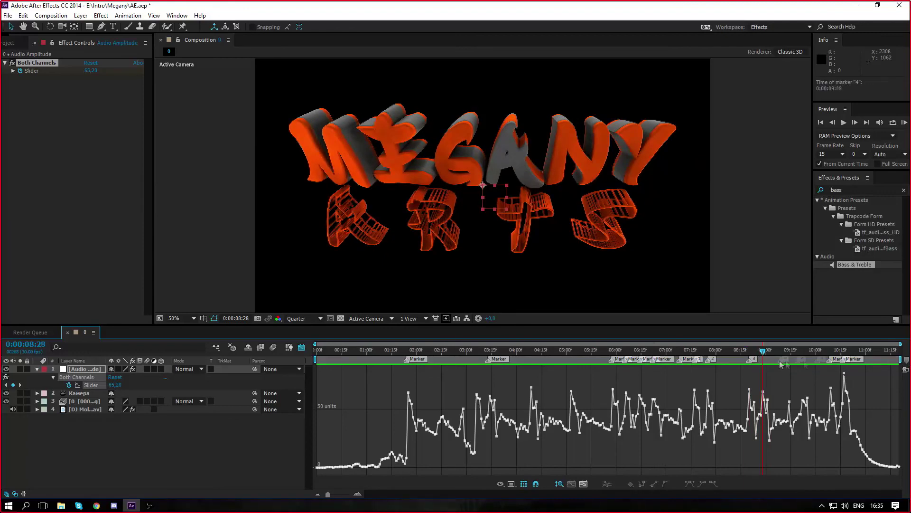
{"action": "key", "text": "KP_0"}
{"action": "left_click", "coordinate": [797, 353]}
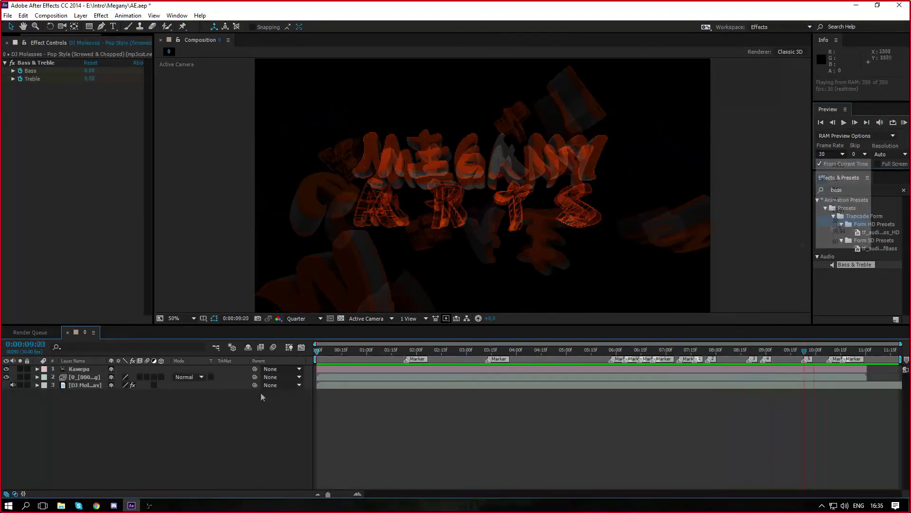
Step: Import the earlier AE.aep project from the Intro folder on drive E
{"action": "left_click", "coordinate": [13, 41]}
{"action": "double_click", "coordinate": [104, 137]}
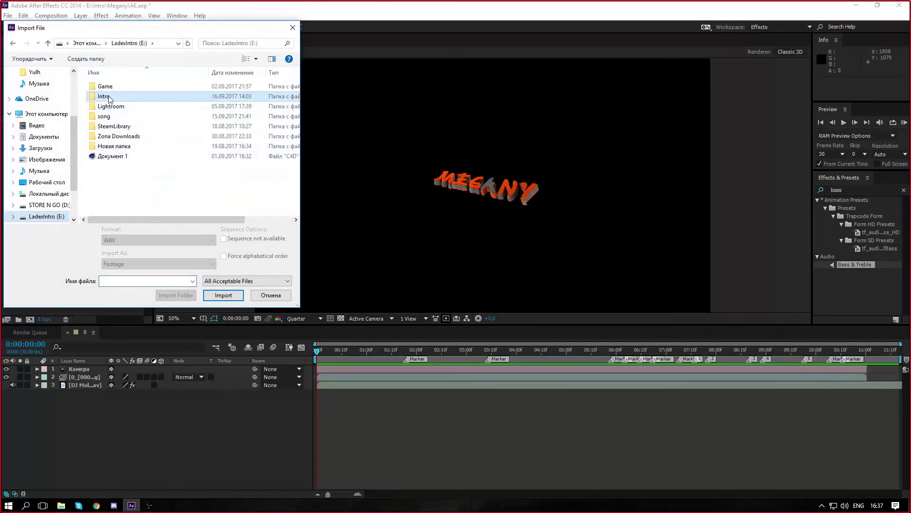
{"action": "double_click", "coordinate": [104, 114]}
{"action": "double_click", "coordinate": [168, 93]}
{"action": "key", "text": "Return"}
Step: Copy the sync adjustment layer from the imported alba composition into composition 0 and reveal its keyframes
{"action": "left_click", "coordinate": [5, 152]}
{"action": "left_click", "coordinate": [13, 189]}
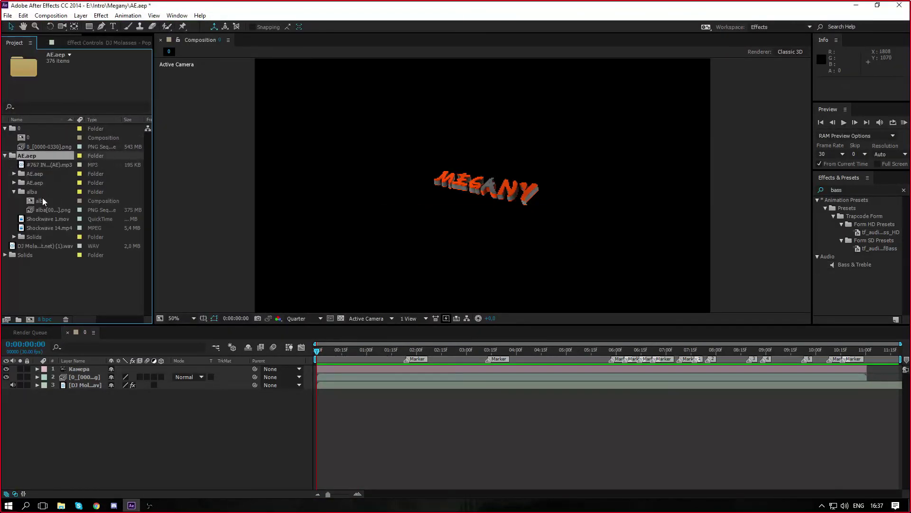
{"action": "double_click", "coordinate": [41, 199]}
{"action": "left_click", "coordinate": [82, 457]}
{"action": "key", "text": "ctrl+c"}
{"action": "left_click", "coordinate": [85, 332]}
{"action": "key", "text": "ctrl+v"}
{"action": "key", "text": "u"}
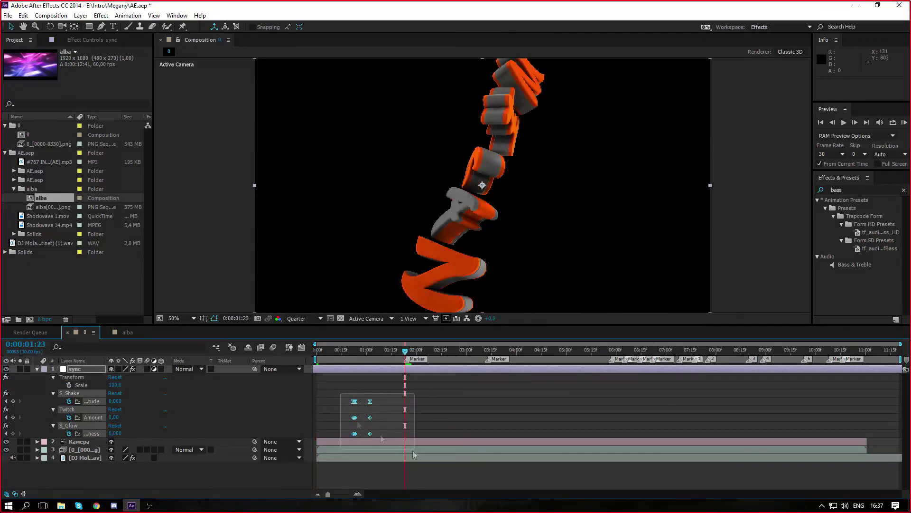
Step: Copy the sync layer's S_Shake, Twitch and S_Glow keyframes and paste them at 3:12 and the markers around 6 seconds
{"action": "key", "text": "ctrl+c"}
{"action": "left_click", "coordinate": [487, 350]}
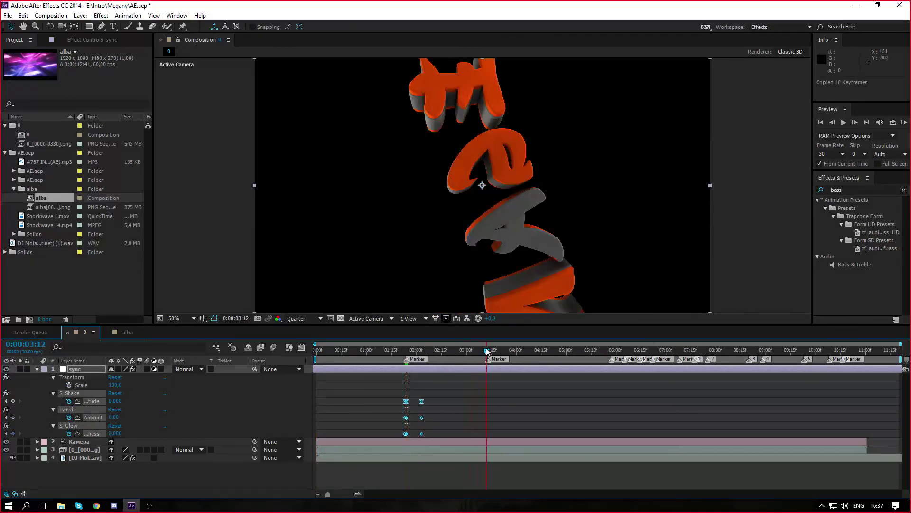
{"action": "key", "text": "ctrl+v"}
{"action": "left_click_drag", "start_coordinate": [488, 350], "coordinate": [624, 349]}
{"action": "key", "text": "ctrl+v"}
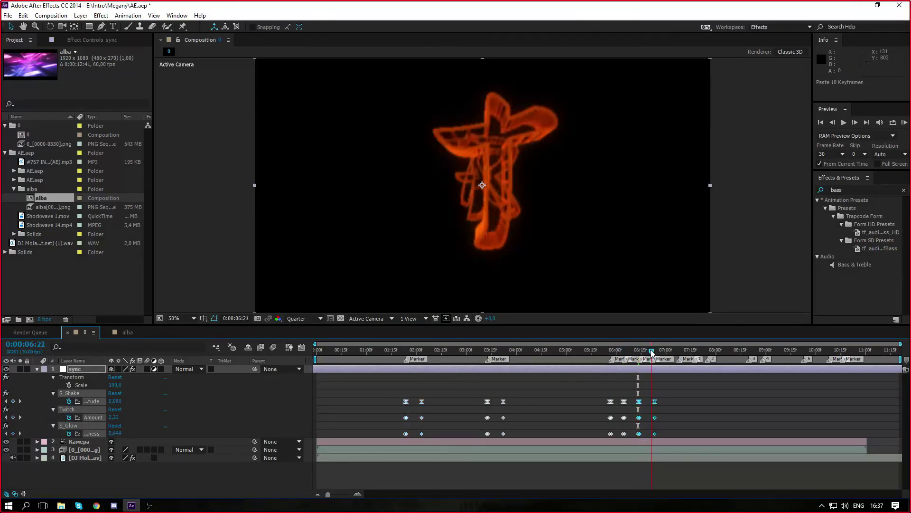
Step: Paste the sync layer's shake, twitch and glow keyframes at the remaining markers from 6:21 onward
{"action": "left_click_drag", "start_coordinate": [651, 351], "coordinate": [692, 352]}
{"action": "key", "text": "ctrl+v"}
{"action": "key", "text": "ctrl+v"}
{"action": "left_click", "coordinate": [706, 350]}
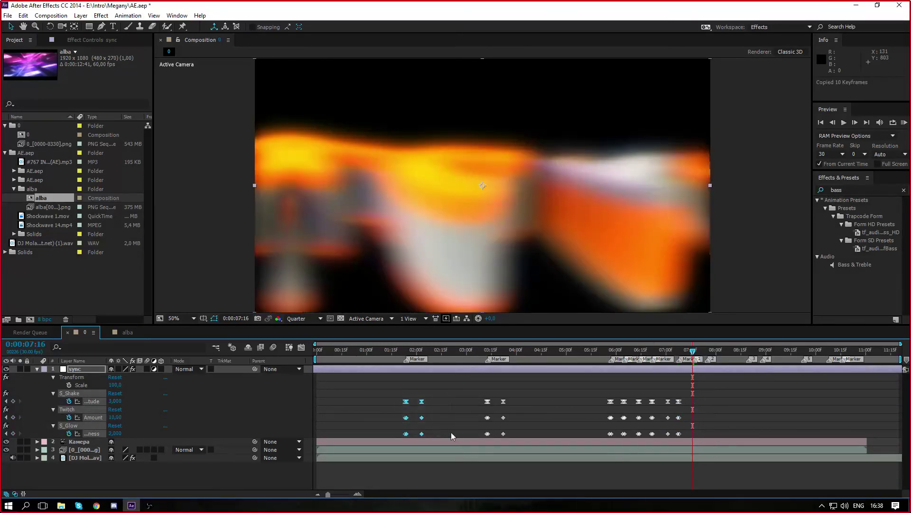
{"action": "key", "text": "ctrl+v"}
{"action": "left_click_drag", "start_coordinate": [706, 351], "coordinate": [748, 352]}
{"action": "key", "text": "ctrl+v"}
{"action": "left_click_drag", "start_coordinate": [748, 352], "coordinate": [763, 355]}
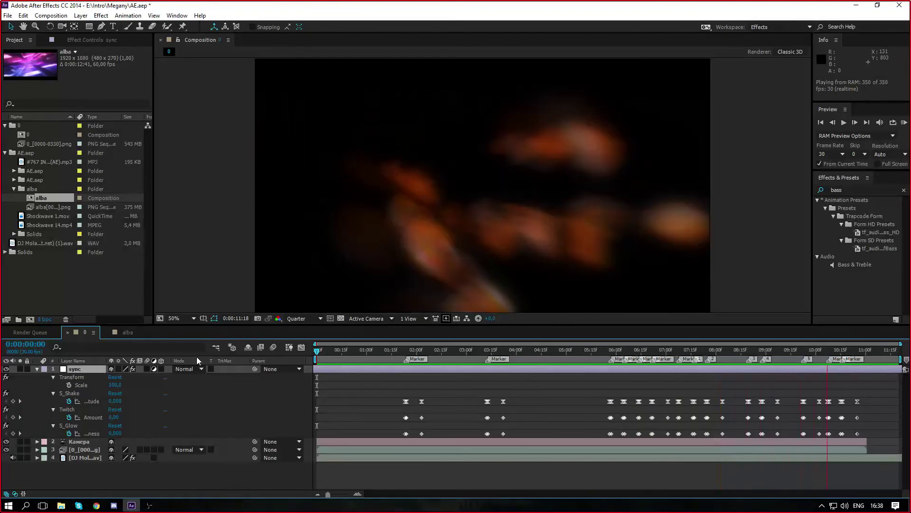
Step: Enable Scale keyframing in the sync layer's Transform effect and set Scale to 130 at 1:24
{"action": "left_click", "coordinate": [407, 348]}
{"action": "left_click", "coordinate": [69, 384]}
{"action": "left_click", "coordinate": [115, 385]}
{"action": "type", "text": "130"}
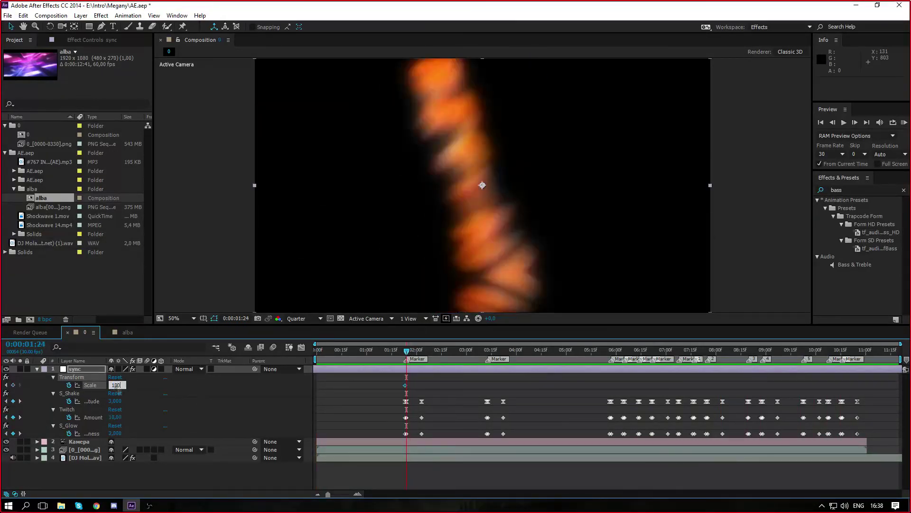
{"action": "key", "text": "Return"}
Step: Paste the 130 Scale keyframe at the markers from about 3:12 to 8:19
{"action": "left_click_drag", "start_coordinate": [502, 350], "coordinate": [488, 351]}
{"action": "left_click", "coordinate": [611, 350]}
{"action": "key", "text": "ctrl+v"}
{"action": "left_click", "coordinate": [624, 351]}
{"action": "key", "text": "ctrl+v"}
{"action": "left_click", "coordinate": [639, 350]}
{"action": "key", "text": "ctrl+v"}
{"action": "left_click", "coordinate": [652, 351]}
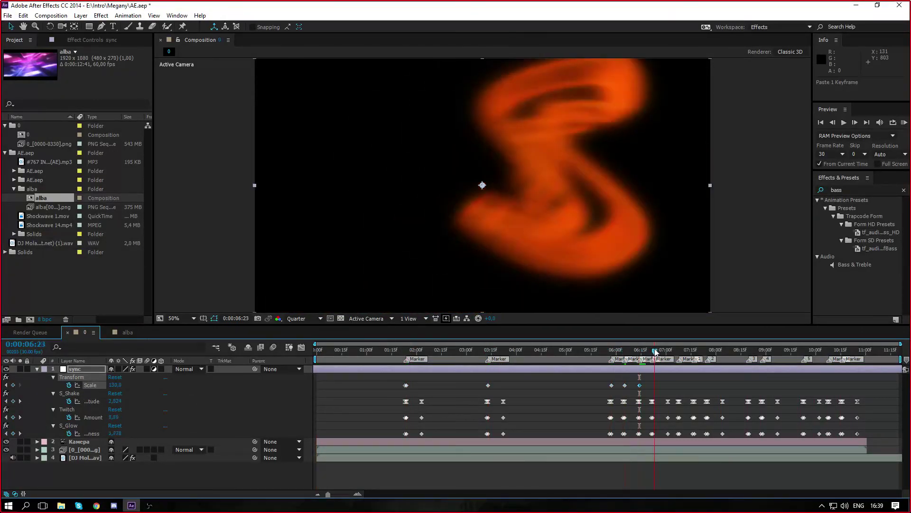
{"action": "key", "text": "ctrl+v"}
{"action": "key", "text": "ctrl+v"}
Step: Paste the 130 Scale keyframe at the markers from 8:28 to the last one and show the Scale curve in the graph editor
{"action": "left_click", "coordinate": [763, 350]}
{"action": "key", "text": "ctrl+v"}
{"action": "left_click", "coordinate": [805, 351]}
{"action": "key", "text": "ctrl+v"}
{"action": "left_click", "coordinate": [830, 351]}
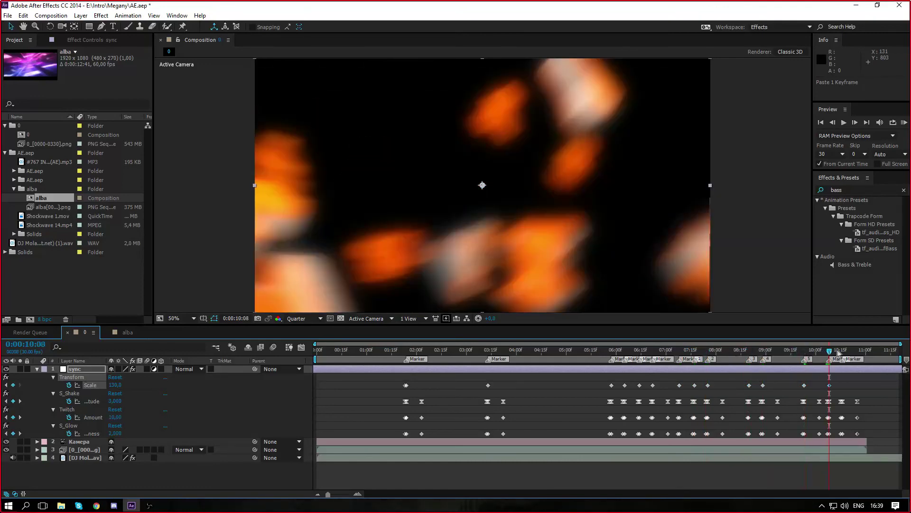
{"action": "key", "text": "ctrl+v"}
{"action": "left_click", "coordinate": [843, 351]}
{"action": "key", "text": "shift+F3"}
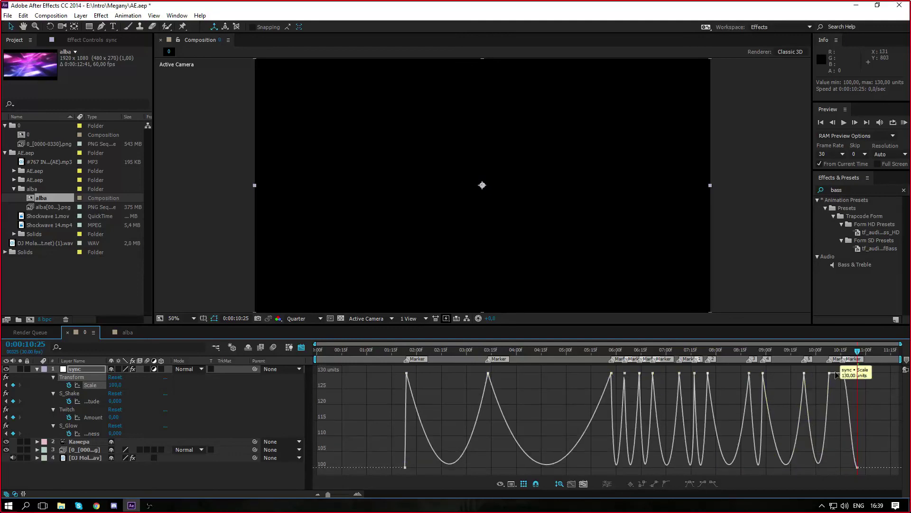
Step: Return to the layer view and preview the composition with the synced Scale pulses
{"action": "left_click", "coordinate": [216, 347]}
{"action": "key", "text": "KP_0"}
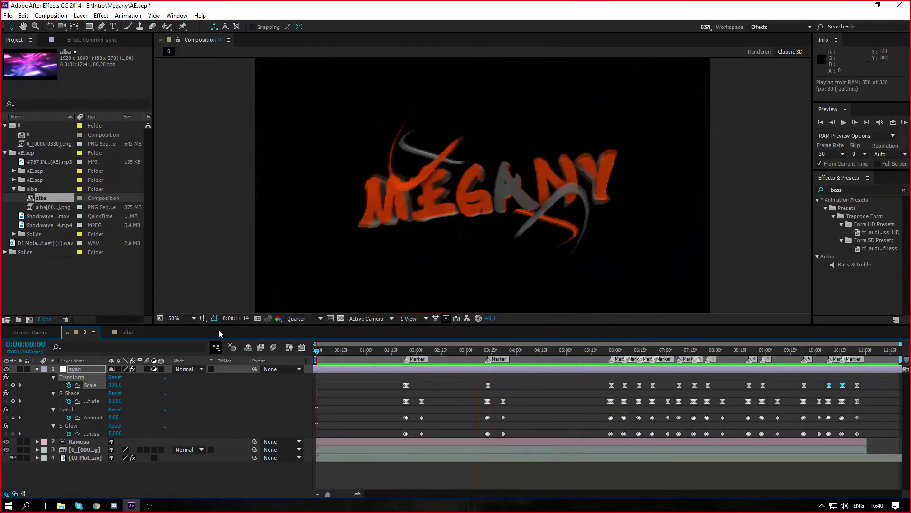
{"action": "key", "text": "space"}
Step: Add an adjustment layer named shake2 and apply S_Shake to it with Amplitude and Frequency at 0
{"action": "left_click", "coordinate": [37, 368]}
{"action": "right_click", "coordinate": [80, 412]}
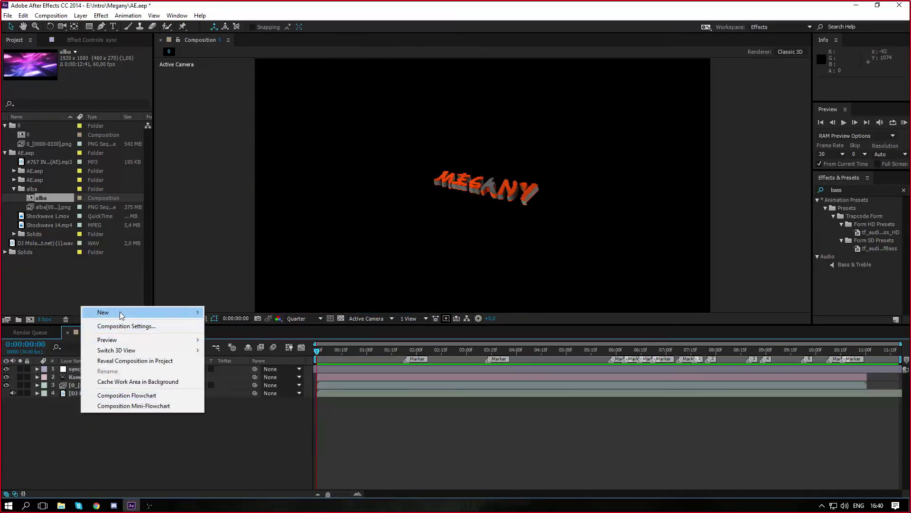
{"action": "left_click", "coordinate": [257, 388]}
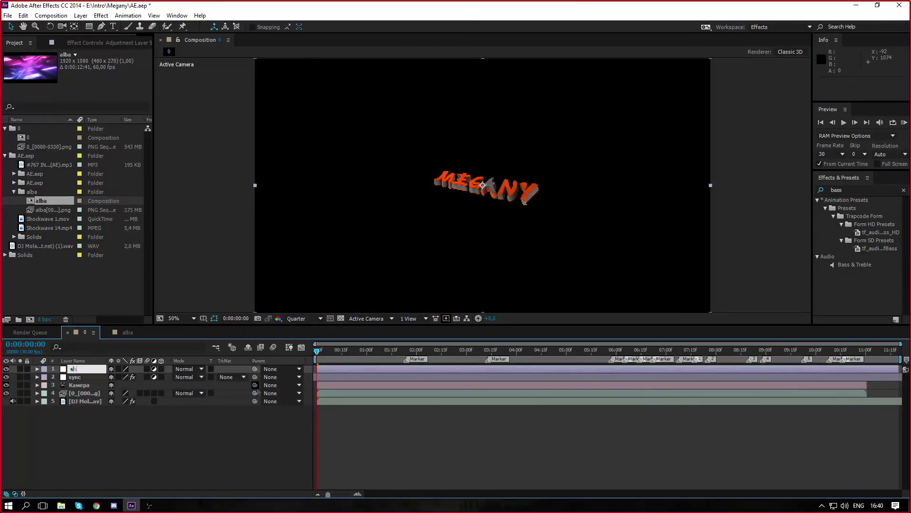
{"action": "left_click_drag", "start_coordinate": [850, 227], "coordinate": [94, 107]}
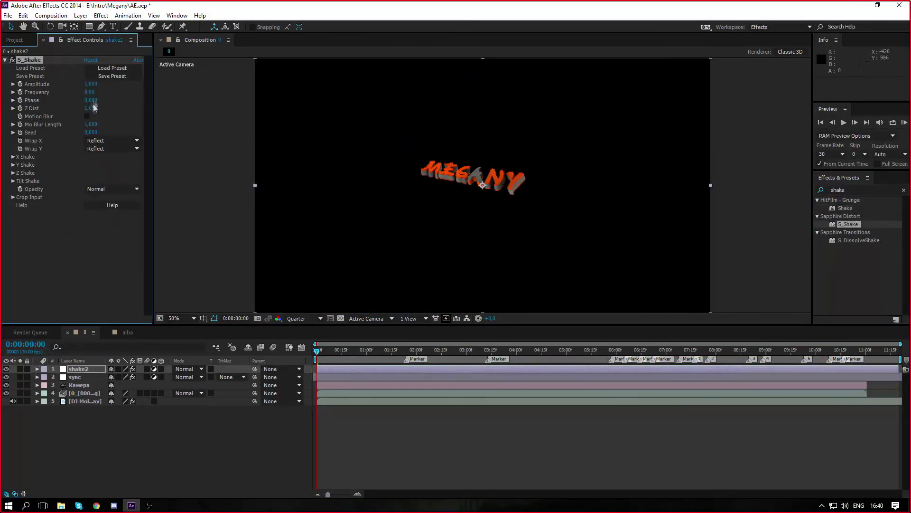
{"action": "key", "text": "Return"}
Step: Keyframe shake2's Z Dist at 9:22 and set it to 2.5 on the following frame
{"action": "left_click_drag", "start_coordinate": [740, 352], "coordinate": [804, 352]}
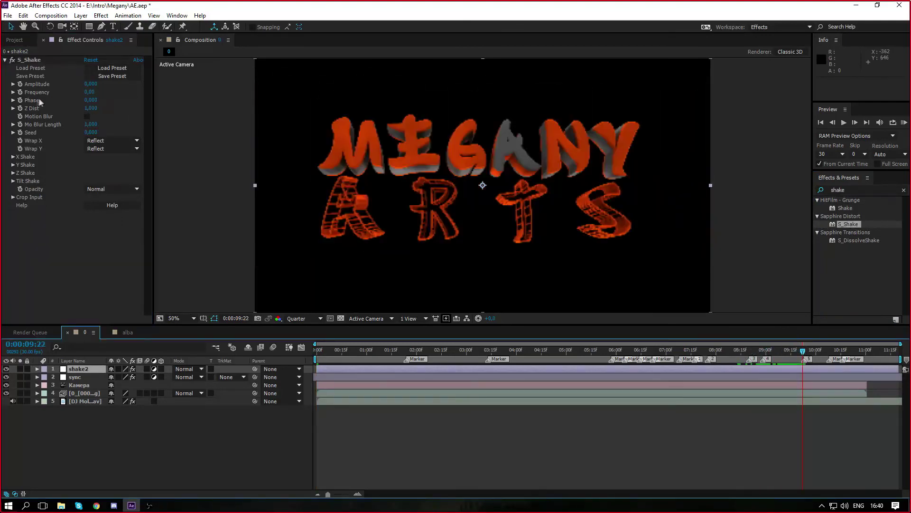
{"action": "left_click", "coordinate": [20, 108]}
{"action": "key", "text": "Page_Down"}
{"action": "mouse_move", "coordinate": [91, 107]}
{"action": "left_mouse_down"}
{"action": "mouse_move", "coordinate": [114, 108]}
{"action": "mouse_move", "coordinate": [91, 108]}
{"action": "left_mouse_up"}
{"action": "left_click", "coordinate": [90, 108]}
{"action": "type", "text": "2,5"}
{"action": "key", "text": "Return"}
Step: Set shake2's Z Dist to 2.8 at 10:07 and back to 1 at 10:08
{"action": "left_click_drag", "start_coordinate": [805, 350], "coordinate": [827, 348]}
{"action": "left_click_drag", "start_coordinate": [90, 109], "coordinate": [102, 110]}
{"action": "key", "text": "Page_Down"}
{"action": "left_click", "coordinate": [91, 108]}
{"action": "type", "text": "1"}
{"action": "key", "text": "Return"}
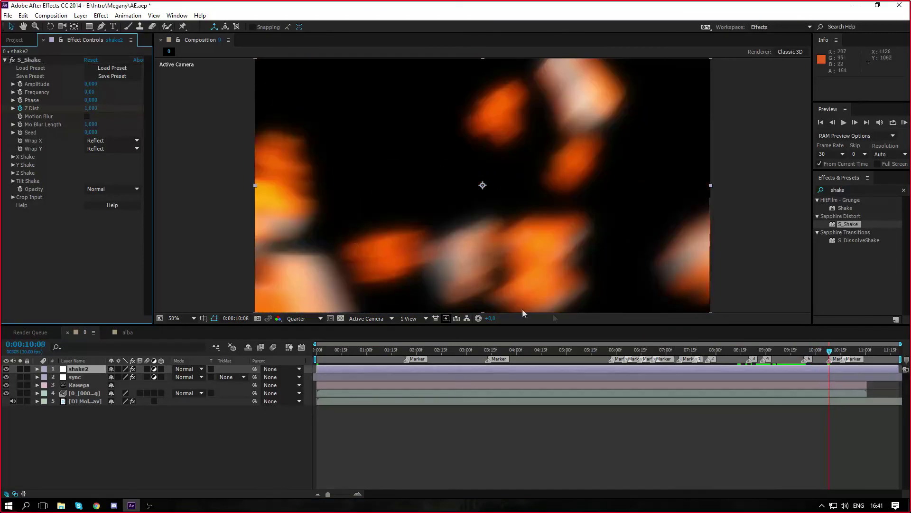
Step: Preview the composition from 4:20 to check the Z Dist zoom-out
{"action": "left_click_drag", "start_coordinate": [829, 351], "coordinate": [550, 349]}
{"action": "key", "text": "KP_0"}
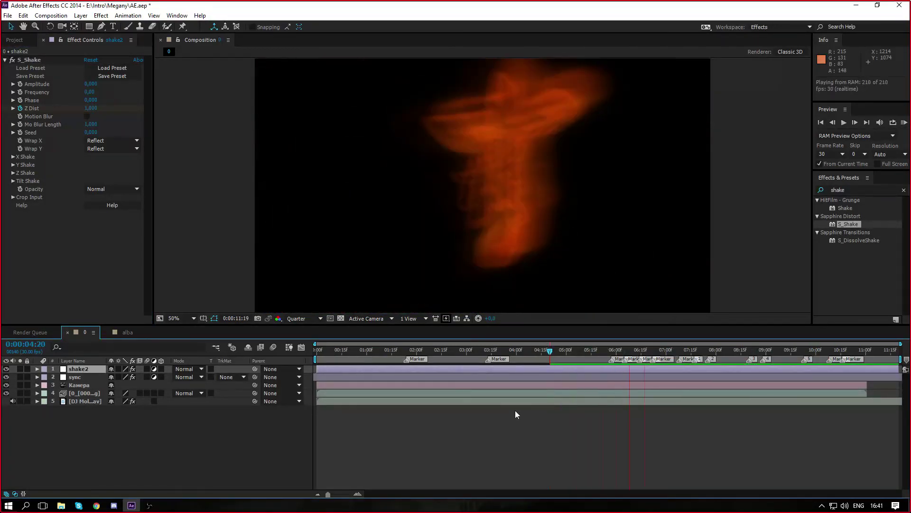
Step: Ease shake2's Z Dist curve between 9:23 and 10:07 in the graph editor
{"action": "left_click_drag", "start_coordinate": [841, 350], "coordinate": [826, 351]}
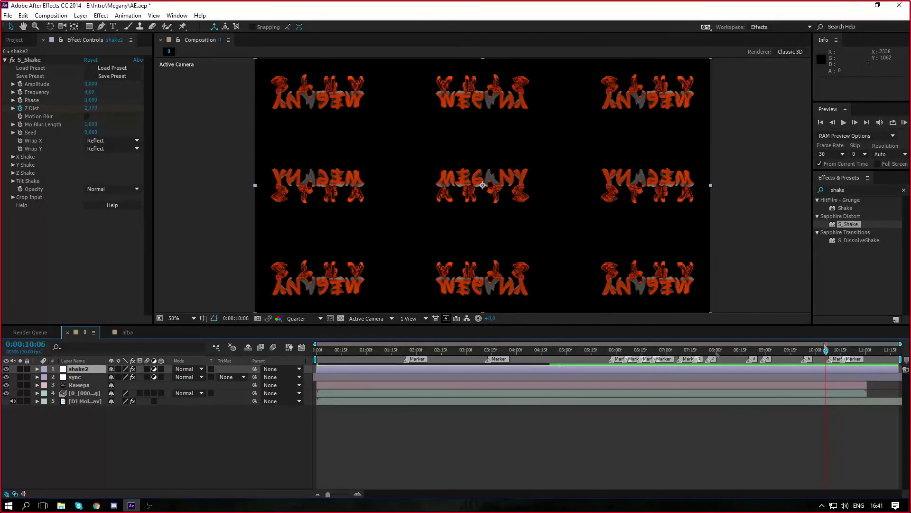
{"action": "key", "text": "u"}
{"action": "left_click", "coordinate": [302, 348]}
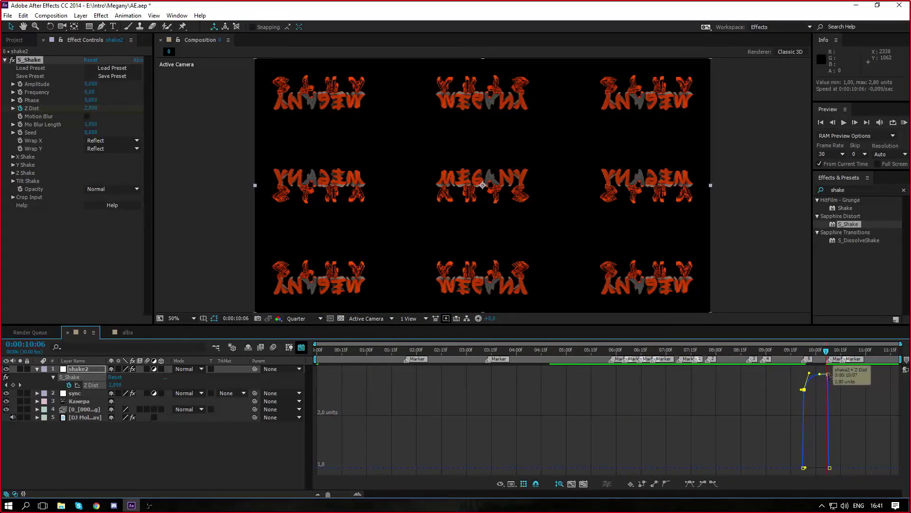
{"action": "left_click_drag", "start_coordinate": [775, 351], "coordinate": [805, 352]}
{"action": "left_click", "coordinate": [300, 348]}
Step: Apply Optics Compensation with Reverse Lens Distortion to shake2 and keyframe its Field Of View to rise over one frame near 9:23
{"action": "left_click", "coordinate": [850, 190]}
{"action": "type", "text": "o"}
{"action": "key", "text": "Page_Up"}
{"action": "left_click", "coordinate": [86, 230]}
{"action": "left_click", "coordinate": [20, 221]}
{"action": "key", "text": "Page_Down"}
{"action": "left_click_drag", "start_coordinate": [88, 221], "coordinate": [301, 219]}
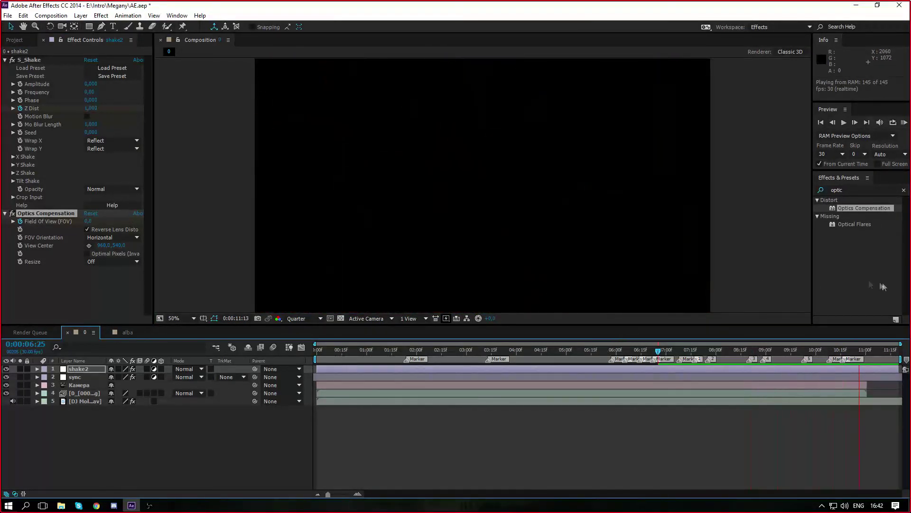
Step: Paste the turb and opt layers into composition 0 and align opt's first Field Of View keyframes with the 1:24 marker
{"action": "left_click", "coordinate": [427, 351]}
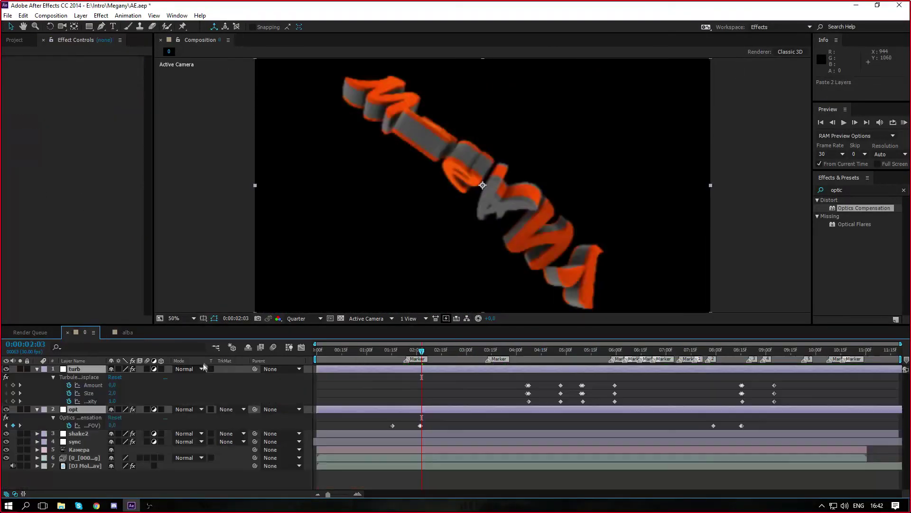
{"action": "key", "text": "u"}
{"action": "left_click", "coordinate": [361, 377]}
{"action": "key", "text": "u"}
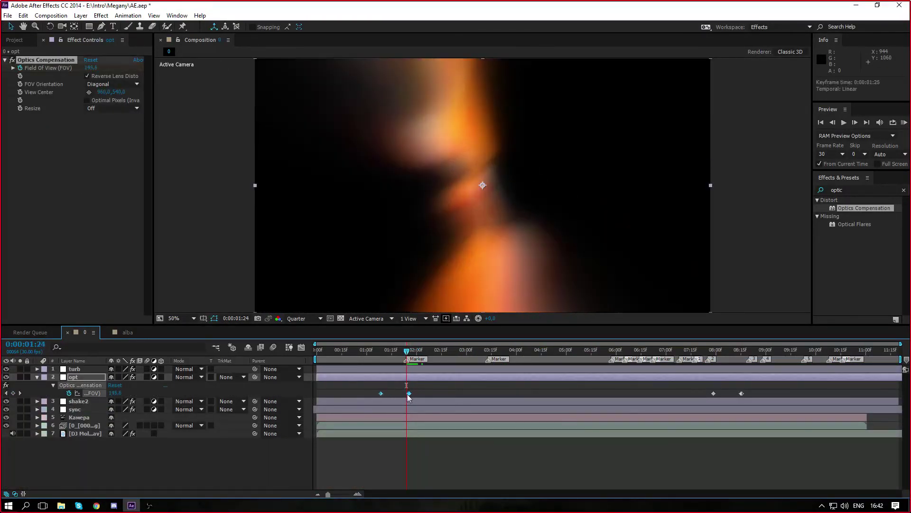
{"action": "left_click_drag", "start_coordinate": [408, 395], "coordinate": [405, 395]}
Step: Move turb's first keyframe group to 1:24 and its last group to 8:28, and preview from the start
{"action": "left_click", "coordinate": [74, 370]}
{"action": "key", "text": "u"}
{"action": "left_click_drag", "start_coordinate": [515, 381], "coordinate": [567, 410]}
{"action": "left_click_drag", "start_coordinate": [474, 351], "coordinate": [750, 351]}
{"action": "left_click_drag", "start_coordinate": [734, 382], "coordinate": [844, 424]}
{"action": "left_click_drag", "start_coordinate": [741, 393], "coordinate": [763, 393]}
{"action": "left_click", "coordinate": [763, 353]}
{"action": "left_click", "coordinate": [755, 378]}
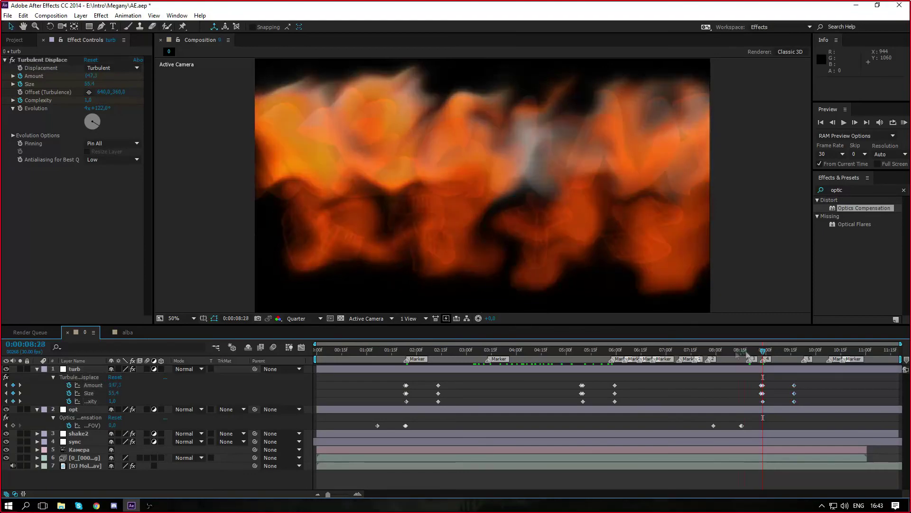
{"action": "left_click_drag", "start_coordinate": [750, 352], "coordinate": [132, 376]}
{"action": "key", "text": "KP_0"}
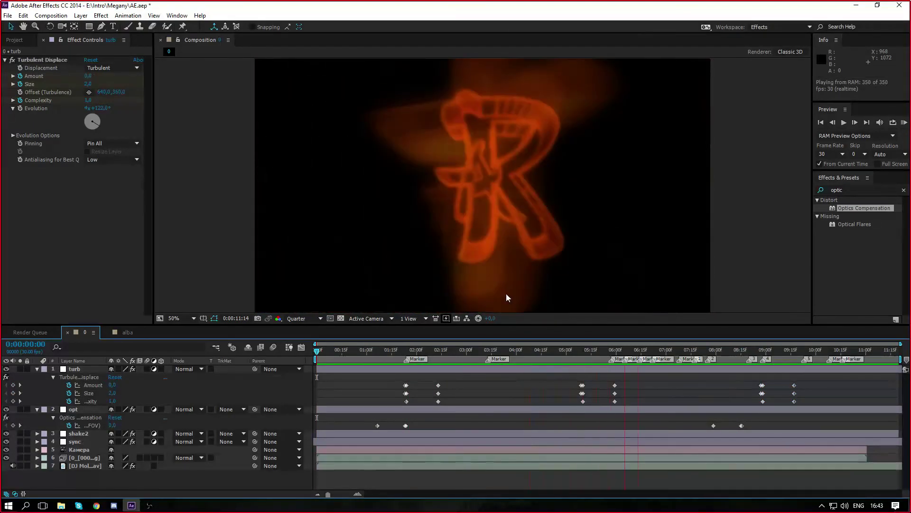
Step: Delete opt's last two Field Of View keyframes and turb's middle keyframe group, and save the project
{"action": "left_click_drag", "start_coordinate": [700, 418], "coordinate": [783, 429]}
{"action": "key", "text": "Delete"}
{"action": "left_click_drag", "start_coordinate": [629, 407], "coordinate": [567, 378]}
{"action": "key", "text": "Delete"}
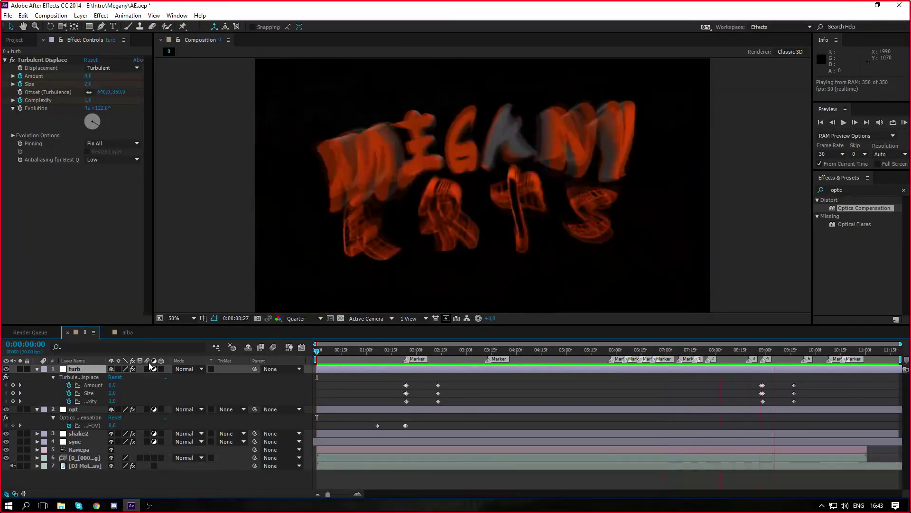
{"action": "left_click", "coordinate": [37, 409]}
{"action": "left_click", "coordinate": [37, 369]}
{"action": "left_click", "coordinate": [152, 469]}
{"action": "key", "text": "ctrl+s"}
Step: Copy the warp layer with its S_WarpWaves keyframes from the alba composition into composition 0
{"action": "left_click", "coordinate": [127, 332]}
{"action": "left_click", "coordinate": [79, 440]}
{"action": "left_click", "coordinate": [84, 449]}
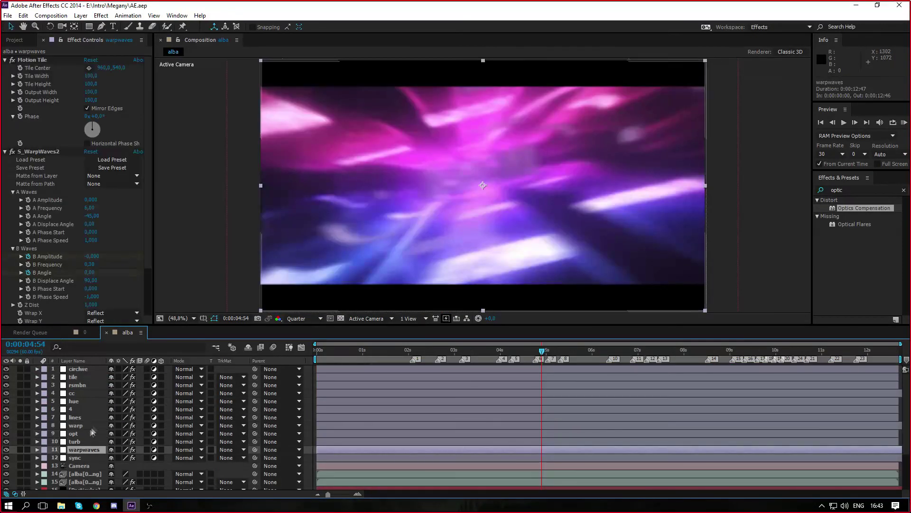
{"action": "left_click", "coordinate": [81, 426]}
{"action": "key", "text": "u"}
{"action": "key", "text": "u"}
{"action": "key", "text": "u"}
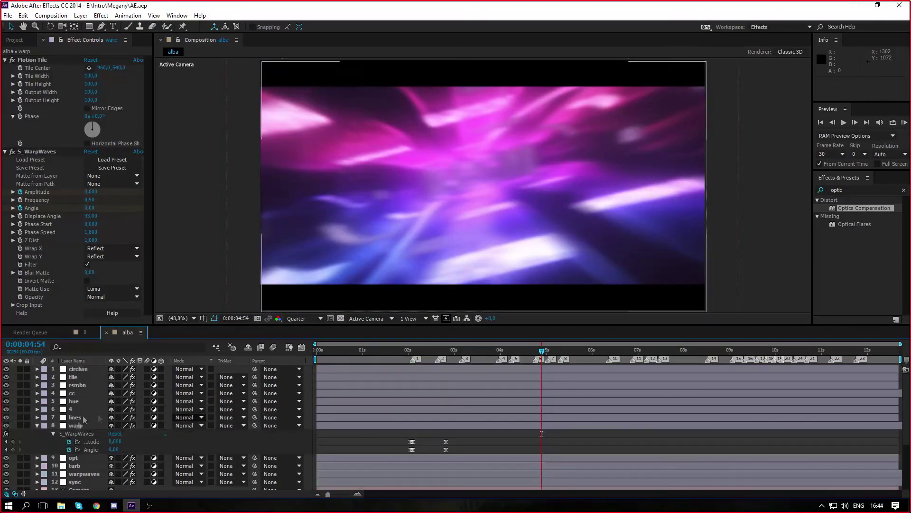
{"action": "left_click", "coordinate": [86, 424]}
{"action": "key", "text": "u"}
{"action": "key", "text": "ctrl+c"}
{"action": "left_click", "coordinate": [83, 332]}
{"action": "key", "text": "ctrl+v"}
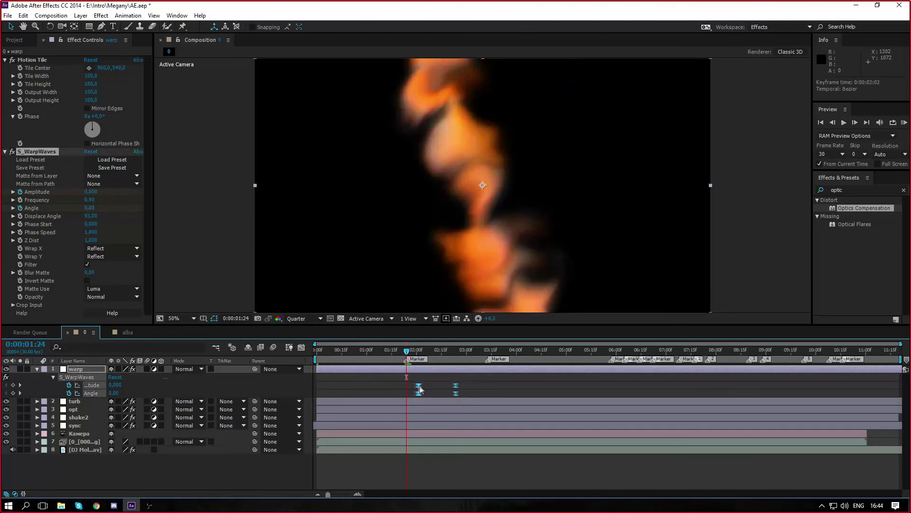
Step: Copy the warpwaves layer from alba into composition 0 between shake2 and sync, and reveal its keyframes
{"action": "left_click", "coordinate": [128, 332]}
{"action": "left_click", "coordinate": [94, 449]}
{"action": "key", "text": "u"}
{"action": "key", "text": "u"}
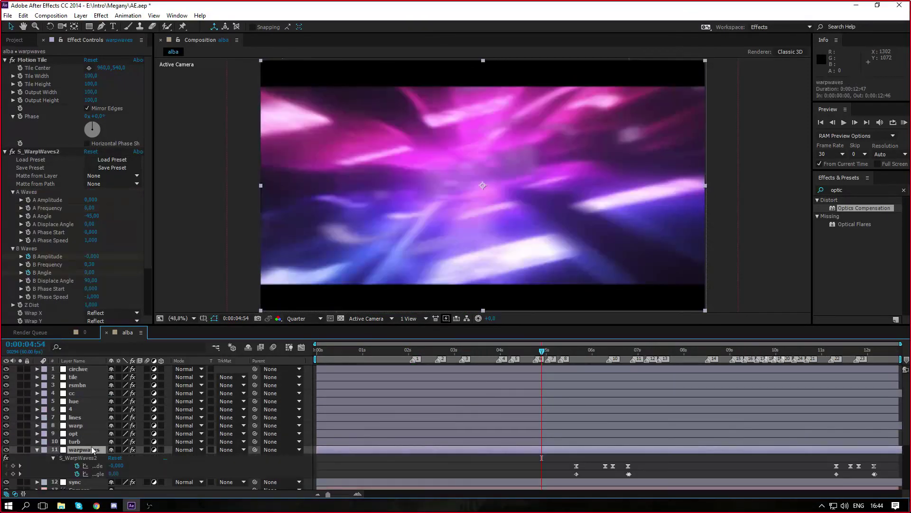
{"action": "key", "text": "ctrl+c"}
{"action": "left_click", "coordinate": [85, 332]}
{"action": "left_click", "coordinate": [82, 401]}
{"action": "key", "text": "ctrl+v"}
{"action": "key", "text": "u"}
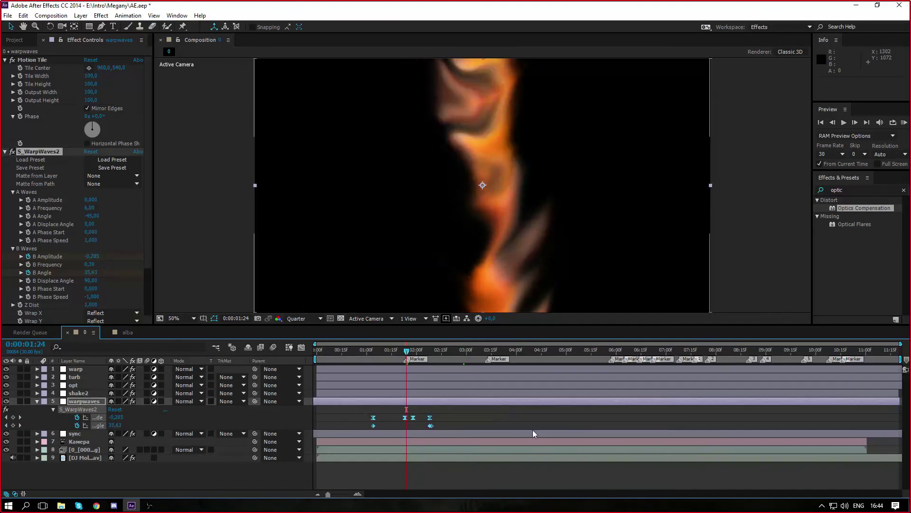
Step: Paste more warpwaves keyframe groups near 6:00 and 9:23, shift the last group slightly earlier, and preview
{"action": "key", "text": "ctrl+v"}
{"action": "left_click_drag", "start_coordinate": [578, 352], "coordinate": [623, 353]}
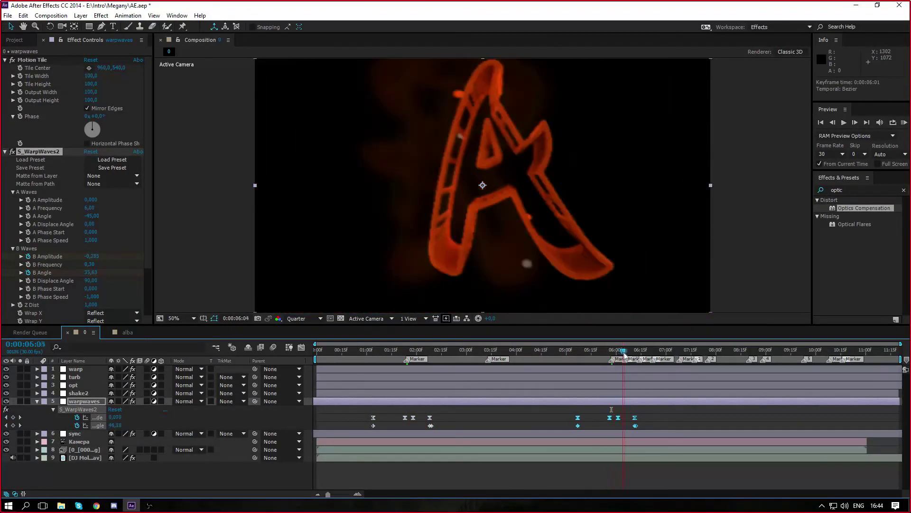
{"action": "left_click_drag", "start_coordinate": [679, 355], "coordinate": [805, 353]}
{"action": "key", "text": "ctrl+v"}
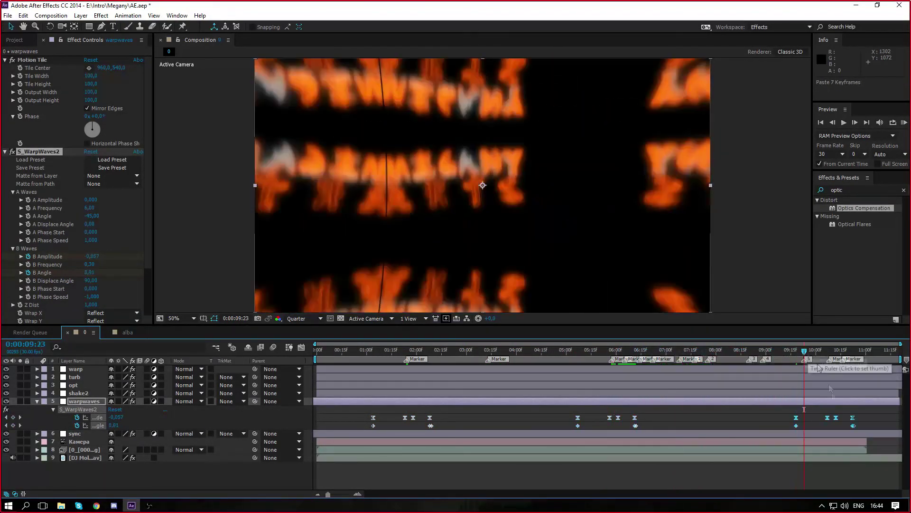
{"action": "left_click_drag", "start_coordinate": [836, 418], "coordinate": [808, 418]}
{"action": "key", "text": "Home"}
{"action": "key", "text": "KP_0"}
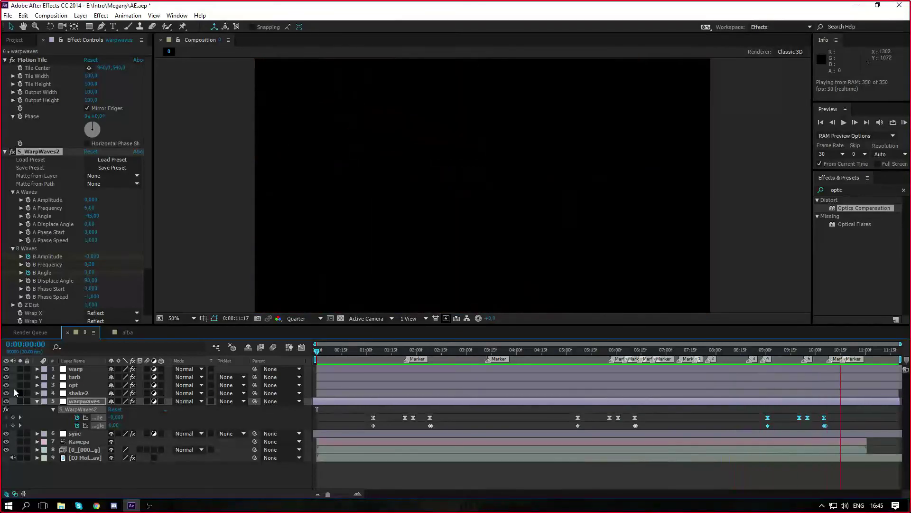
Step: Delete warpwaves' first keyframe group around the 1:24 marker and replay the composition
{"action": "left_click_drag", "start_coordinate": [355, 412], "coordinate": [558, 429]}
{"action": "key", "text": "Delete"}
{"action": "key", "text": "KP_0"}
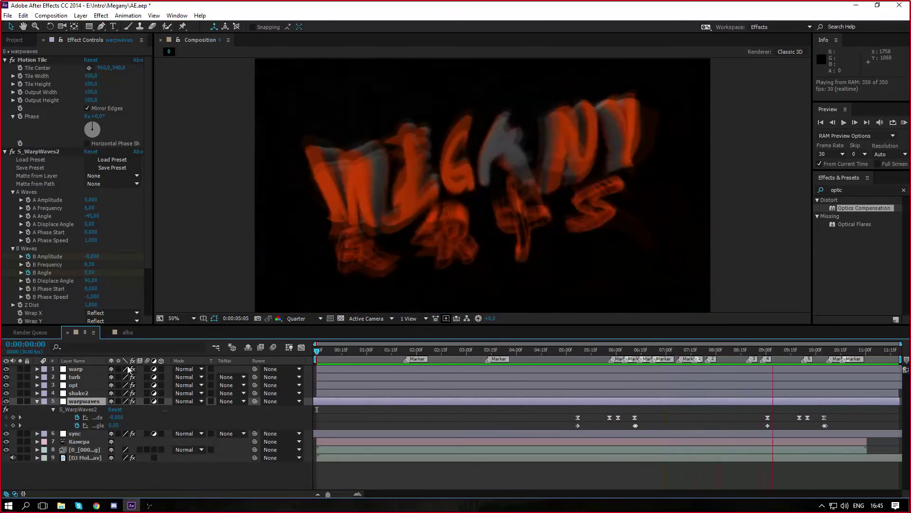
{"action": "left_click", "coordinate": [37, 401]}
{"action": "left_click", "coordinate": [147, 440]}
{"action": "key", "text": "KP_0"}
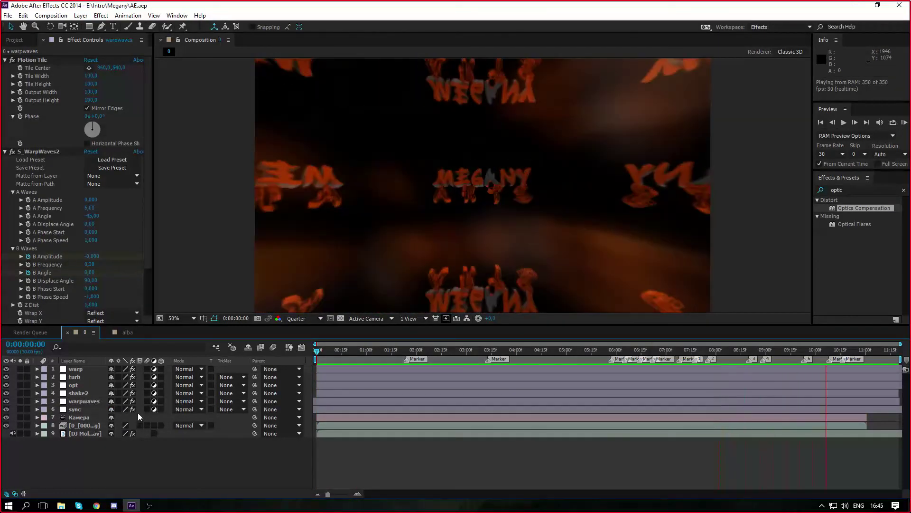
Step: Add an adjustment layer named hue, apply Hue/Saturation to it and enable Channel Range keyframing
{"action": "left_click", "coordinate": [91, 460]}
{"action": "left_click", "coordinate": [327, 439]}
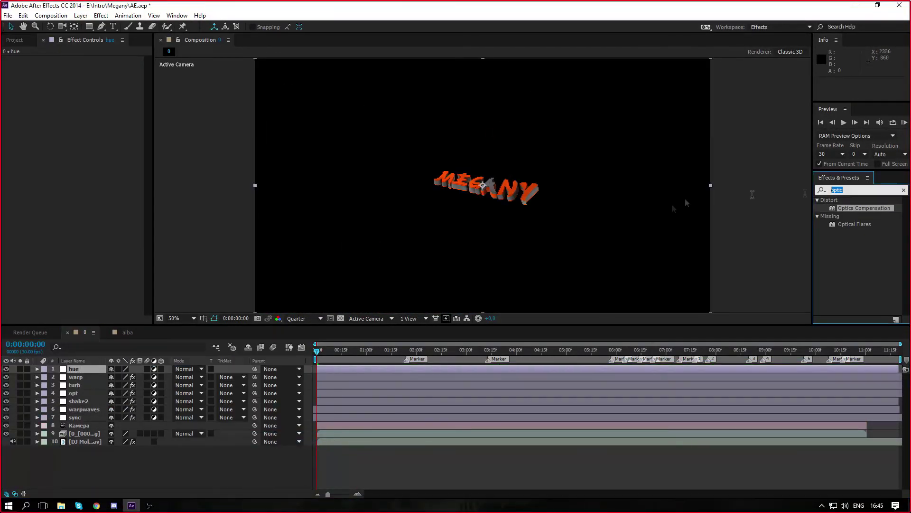
{"action": "double_click", "coordinate": [856, 208]}
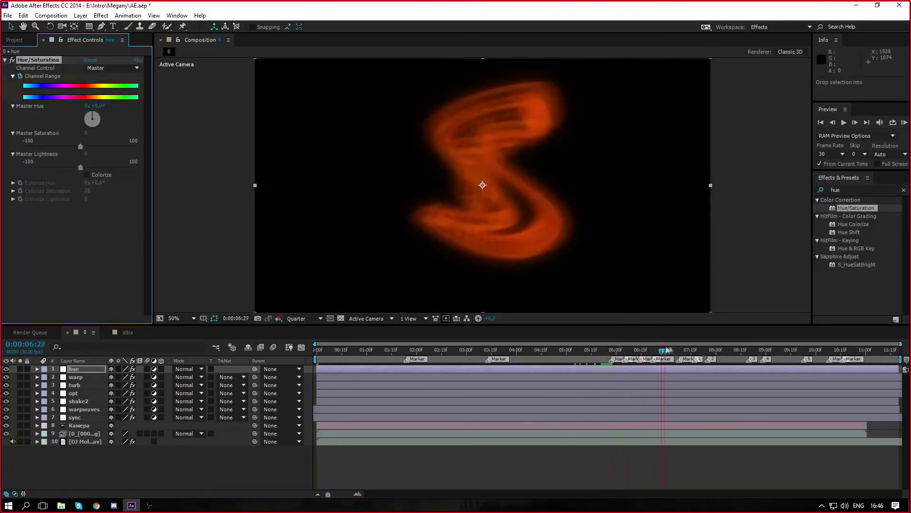
{"action": "left_click_drag", "start_coordinate": [667, 350], "coordinate": [683, 342]}
{"action": "left_click", "coordinate": [79, 505]}
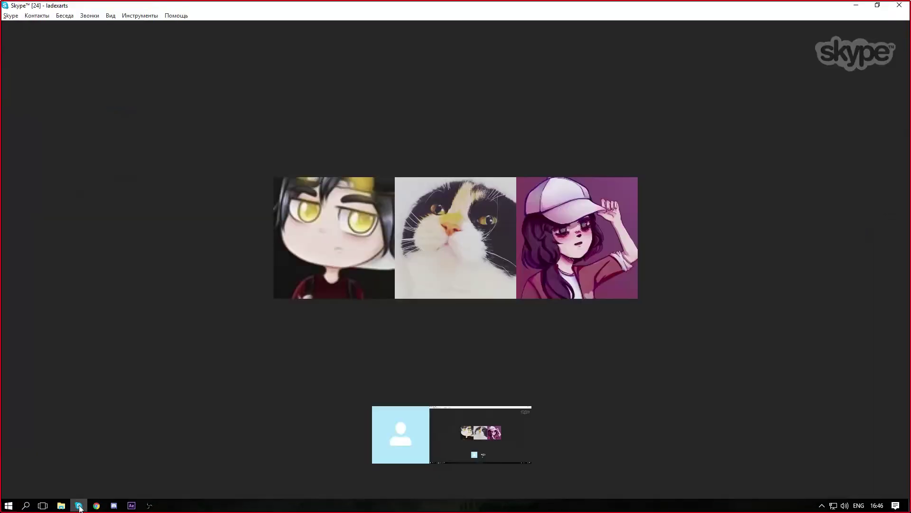
{"action": "left_click", "coordinate": [132, 506]}
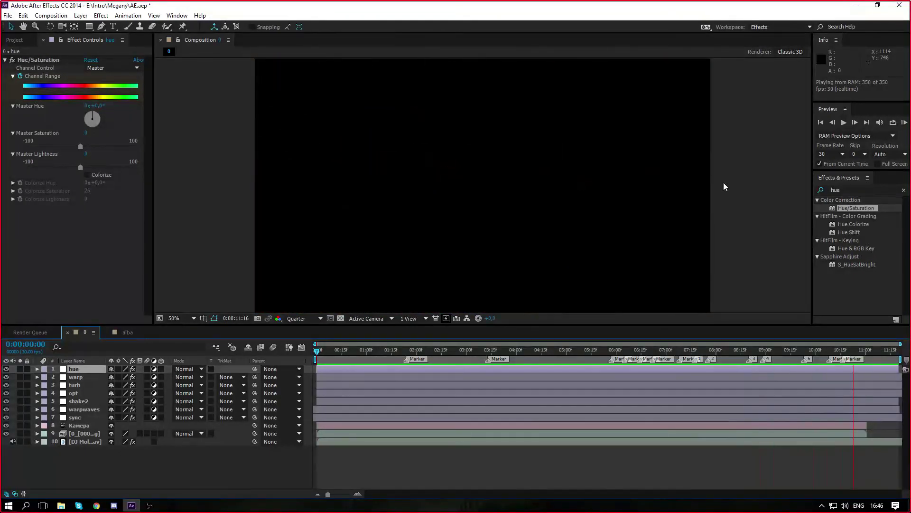
Step: Copy the circlwe, rsmbn, cc, Particulas, smoke and bg layers from alba into composition 0
{"action": "left_click", "coordinate": [127, 332]}
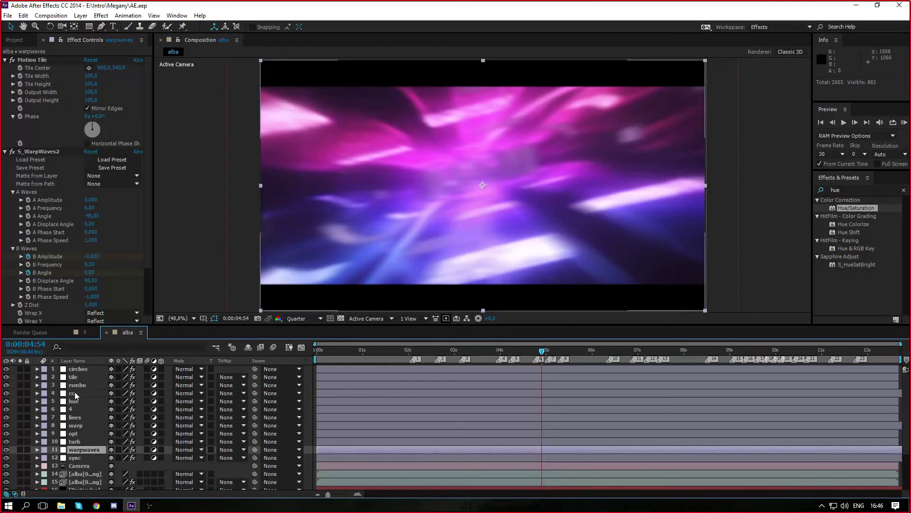
{"action": "left_click", "coordinate": [80, 369]}
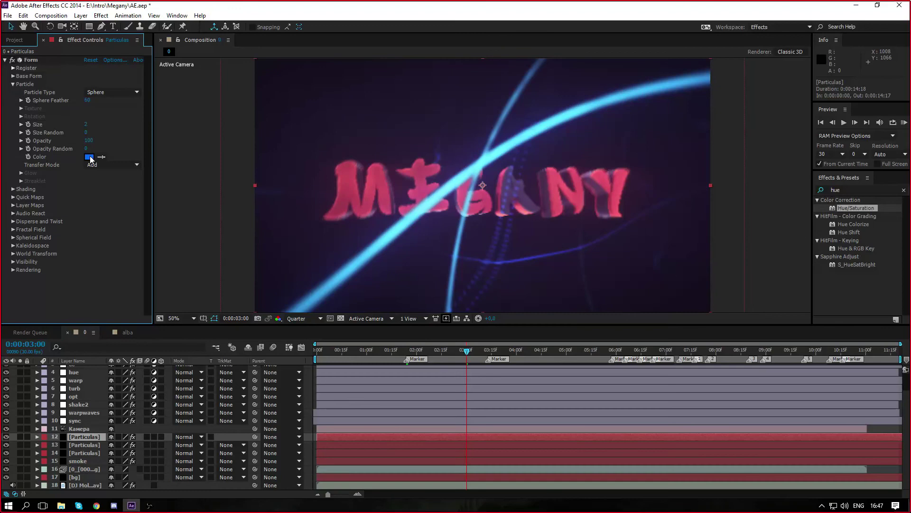
Step: Change the blue Form particle colour and the cyan Gradient Ramp colours of the Particulas layers to orange
{"action": "left_click", "coordinate": [88, 156]}
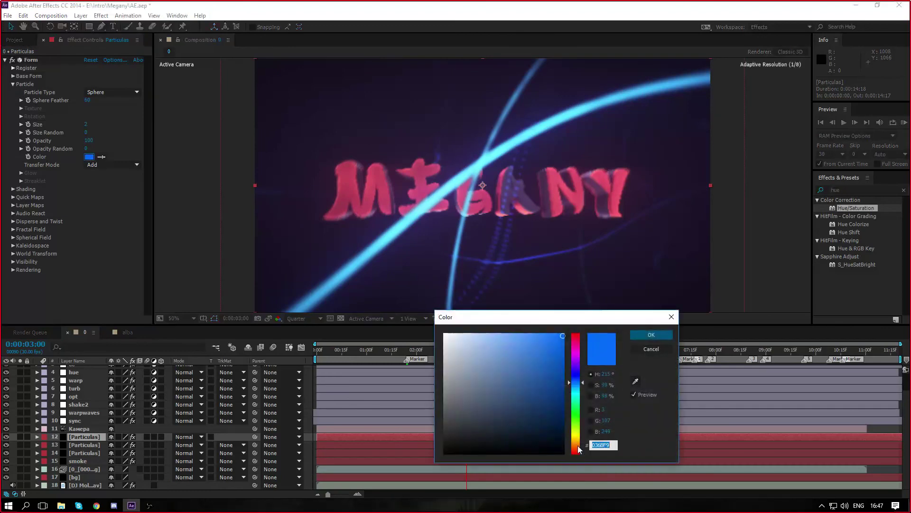
{"action": "left_click", "coordinate": [650, 335]}
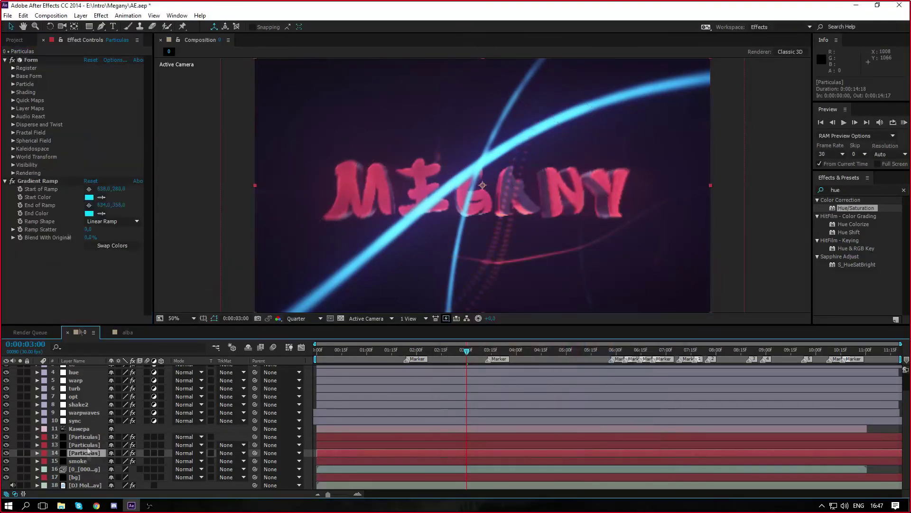
{"action": "left_click", "coordinate": [89, 213]}
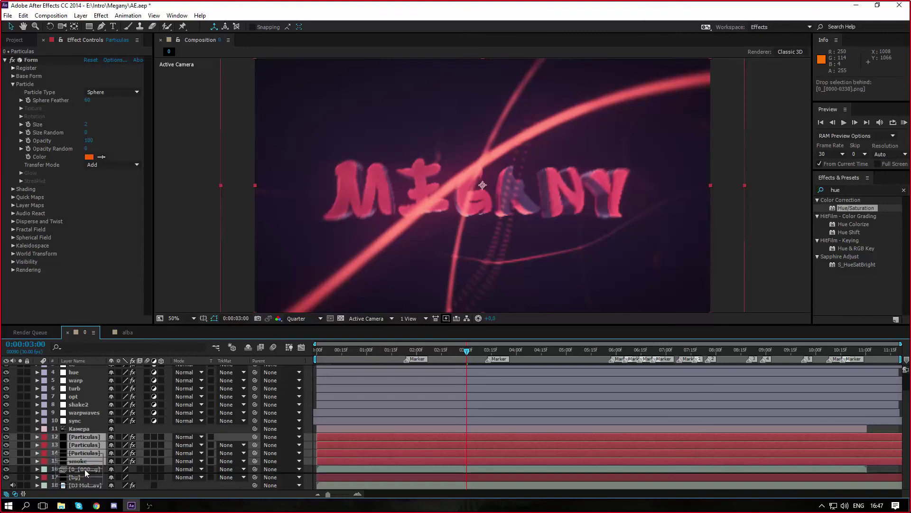
Step: Duplicate the text render above the Particulas layers and give the lower copy alba's Shine, Turbulent Displace and S_EdgeRays effects in orange
{"action": "left_click_drag", "start_coordinate": [85, 469], "coordinate": [86, 436]}
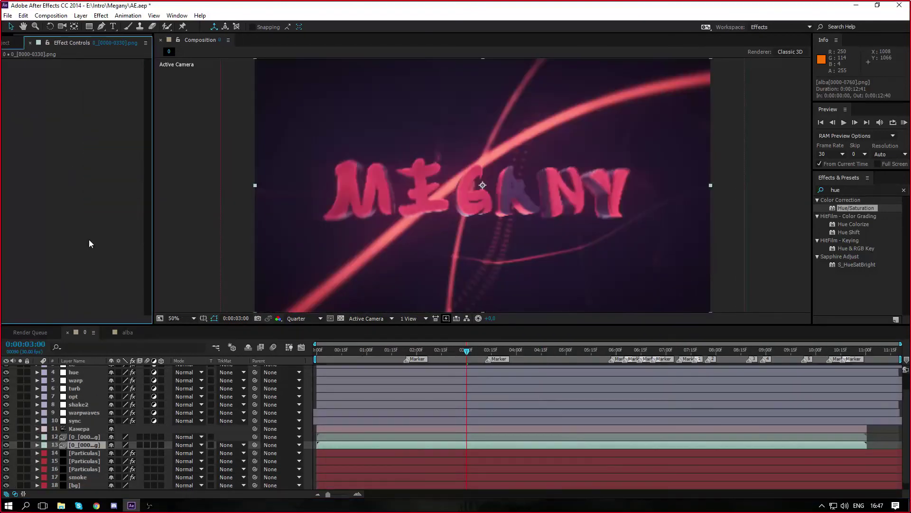
{"action": "left_click", "coordinate": [5, 62]}
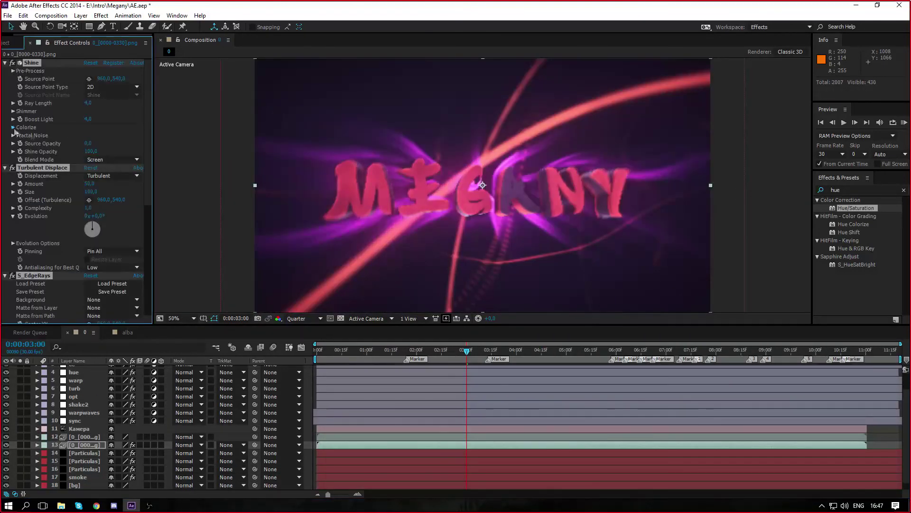
{"action": "left_click", "coordinate": [89, 168]}
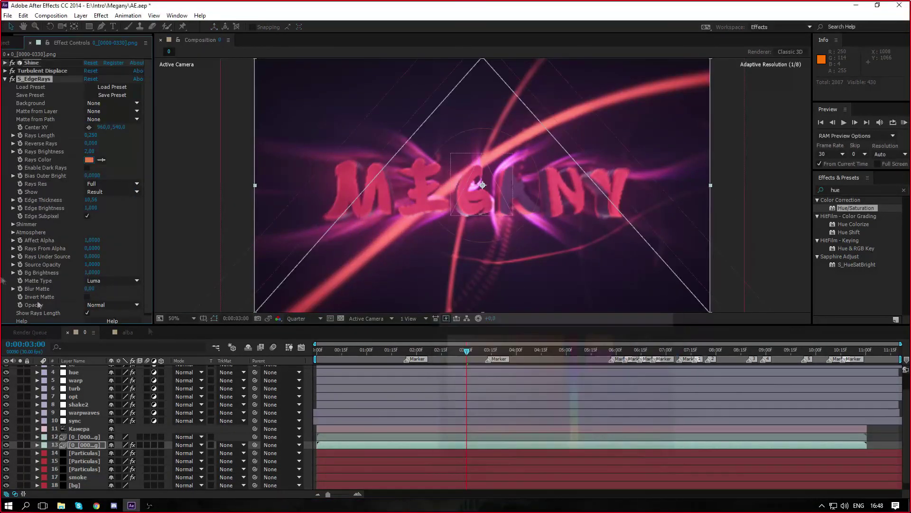
Step: Recolour the Lightflex and Anamorphic Flare tools in cc's Magic Bullet Looks to warmer tones and apply the look
{"action": "scroll", "coordinate": [58, 383], "scroll_direction": "up", "scroll_amount": 2}
{"action": "left_click", "coordinate": [73, 385]}
{"action": "left_click", "coordinate": [67, 84]}
{"action": "left_click", "coordinate": [193, 423]}
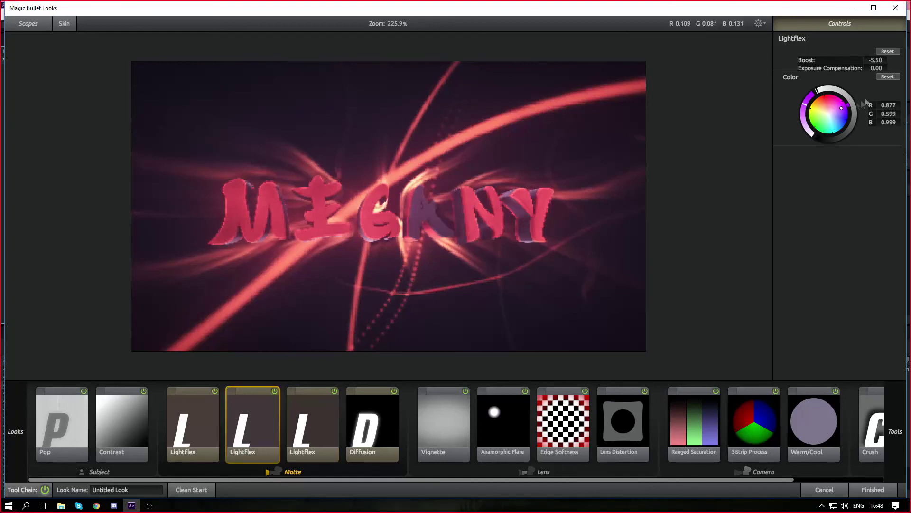
{"action": "left_click", "coordinate": [495, 428]}
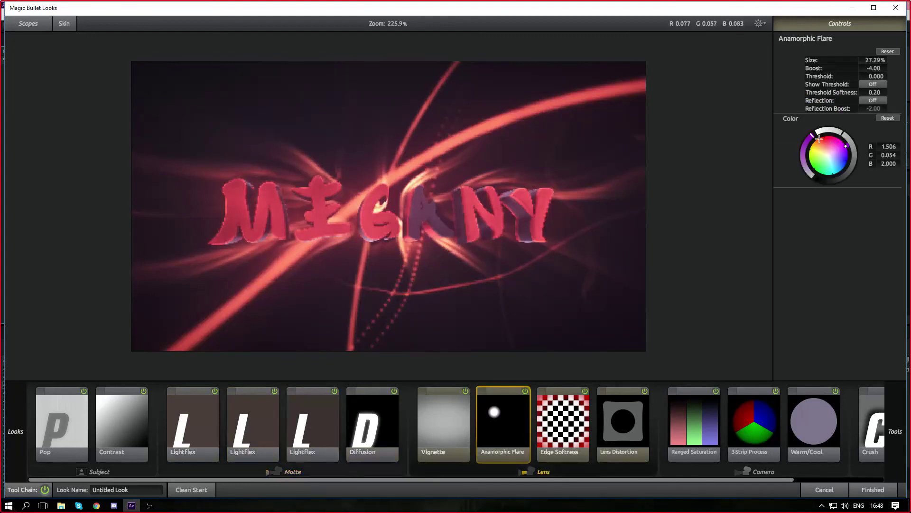
{"action": "left_click", "coordinate": [725, 410]}
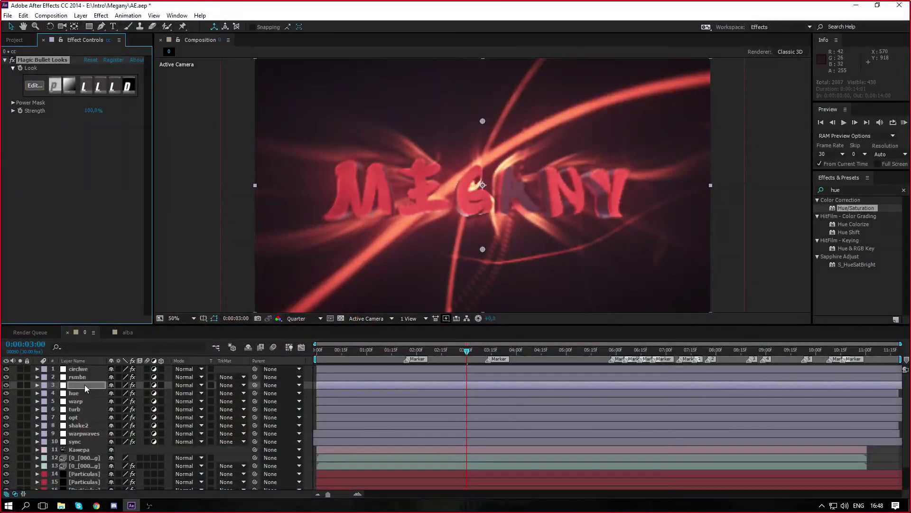
Step: Add an adjustment layer named 4 below cc and apply a 4-Color Gradient with the Hue blending mode
{"action": "right_click", "coordinate": [179, 372]}
{"action": "left_click", "coordinate": [234, 459]}
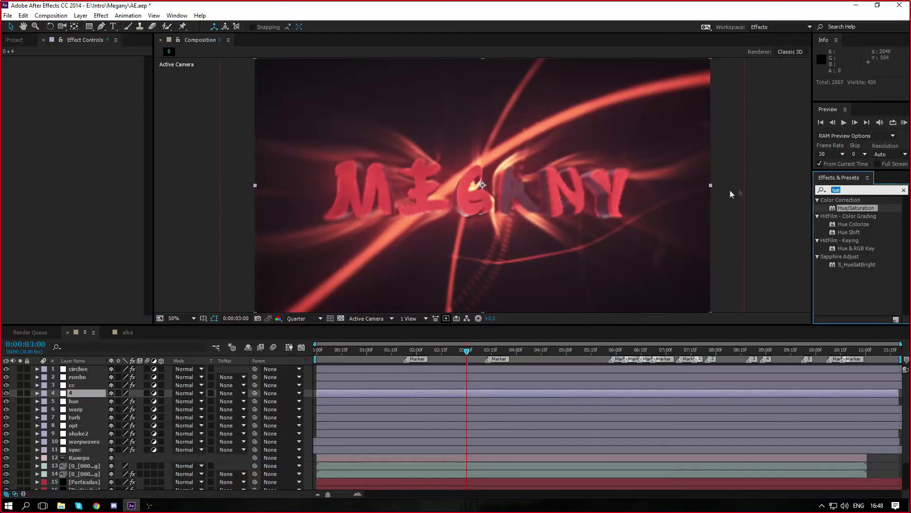
{"action": "type", "text": "4-co"}
{"action": "double_click", "coordinate": [859, 208]}
{"action": "left_click", "coordinate": [113, 165]}
{"action": "left_click", "coordinate": [112, 333]}
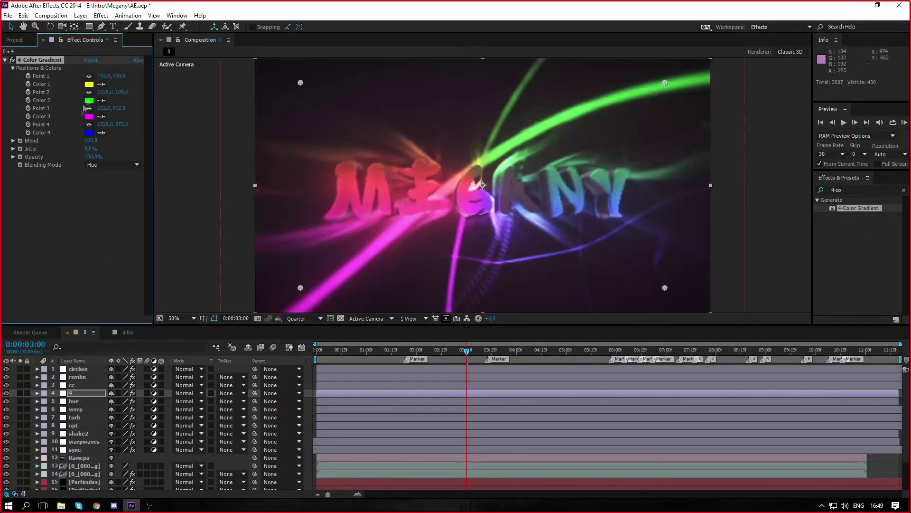
Step: Set all four colours of layer 4's 4-Color Gradient to orange and preview the composition from the start
{"action": "left_click", "coordinate": [89, 84]}
{"action": "left_click", "coordinate": [545, 351]}
{"action": "left_click", "coordinate": [650, 334]}
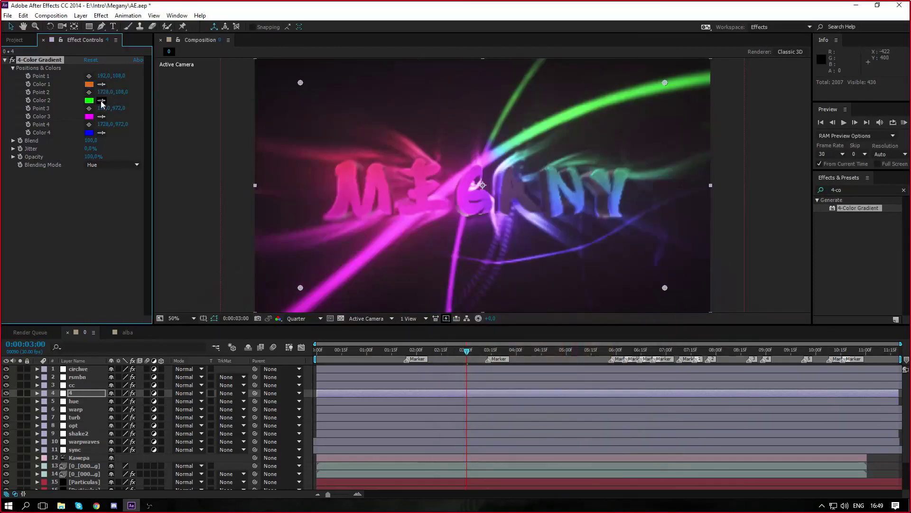
{"action": "left_click", "coordinate": [314, 353]}
{"action": "key", "text": "KP_0"}
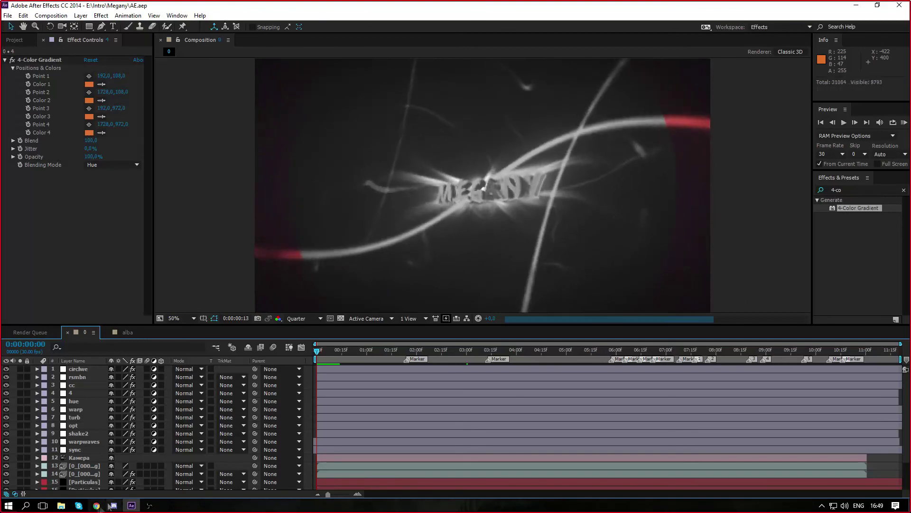
Step: Switch to Chrome and check the VK messages and notifications
{"action": "left_click", "coordinate": [97, 506]}
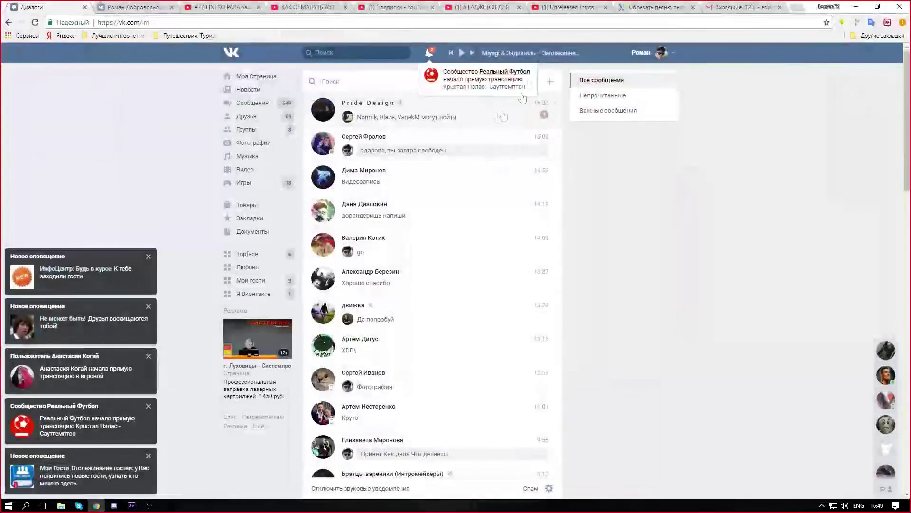
{"action": "left_click", "coordinate": [518, 102]}
{"action": "left_click", "coordinate": [328, 81]}
{"action": "left_click", "coordinate": [429, 52]}
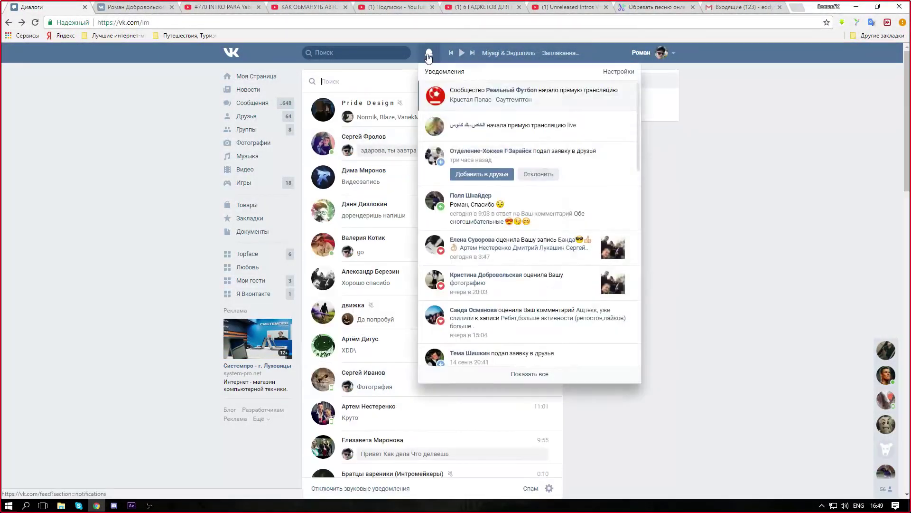
{"action": "left_click", "coordinate": [429, 53]}
Step: Watch the "#772 INTRO PARA FlayFX" video from the YouTube subscriptions, checking the notifications and the video description
{"action": "left_click", "coordinate": [396, 7]}
{"action": "left_click", "coordinate": [57, 119]}
{"action": "middle_click", "coordinate": [262, 118]}
{"action": "left_click", "coordinate": [431, 8]}
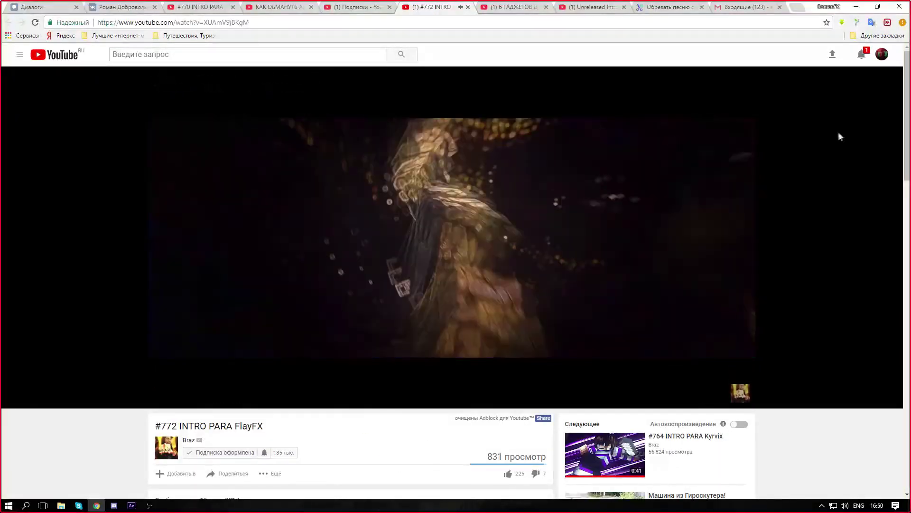
{"action": "left_click", "coordinate": [861, 54]}
{"action": "left_click", "coordinate": [882, 54]}
{"action": "left_click", "coordinate": [886, 57]}
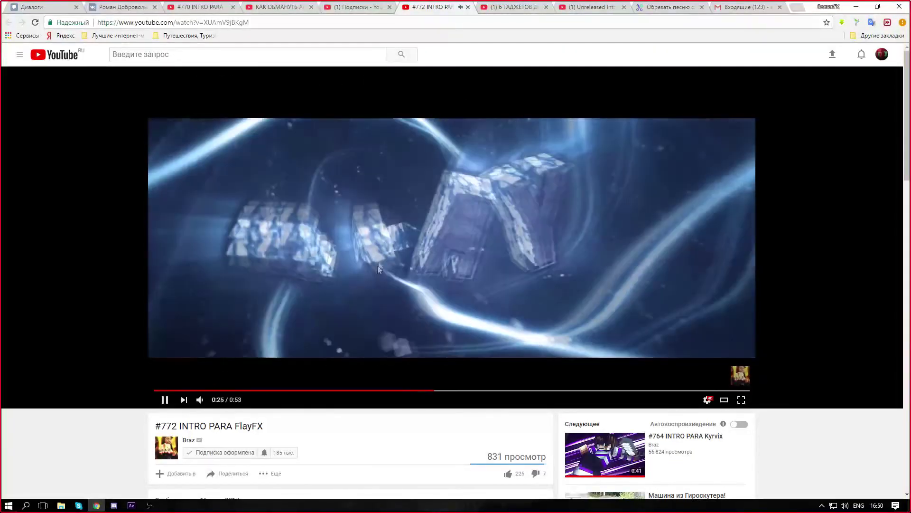
{"action": "left_click", "coordinate": [378, 266]}
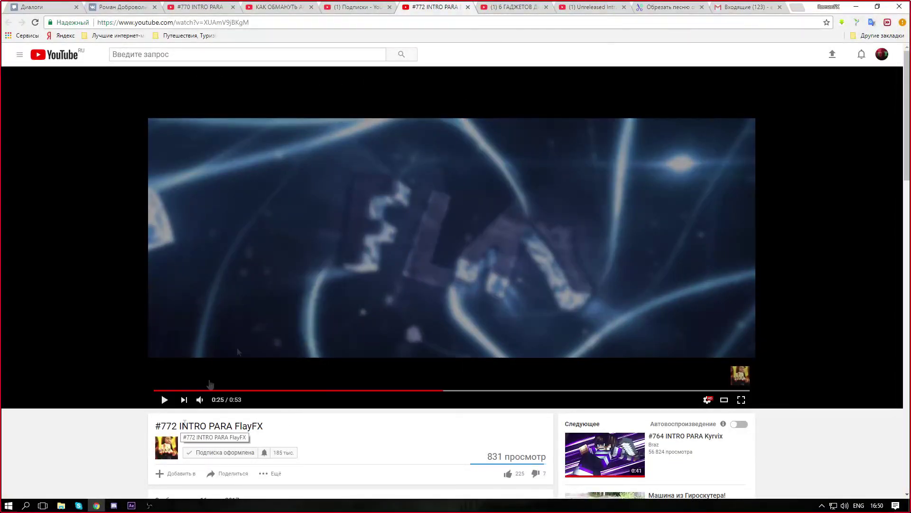
{"action": "left_click", "coordinate": [210, 383]}
{"action": "scroll", "coordinate": [356, 433], "scroll_direction": "down", "scroll_amount": 3}
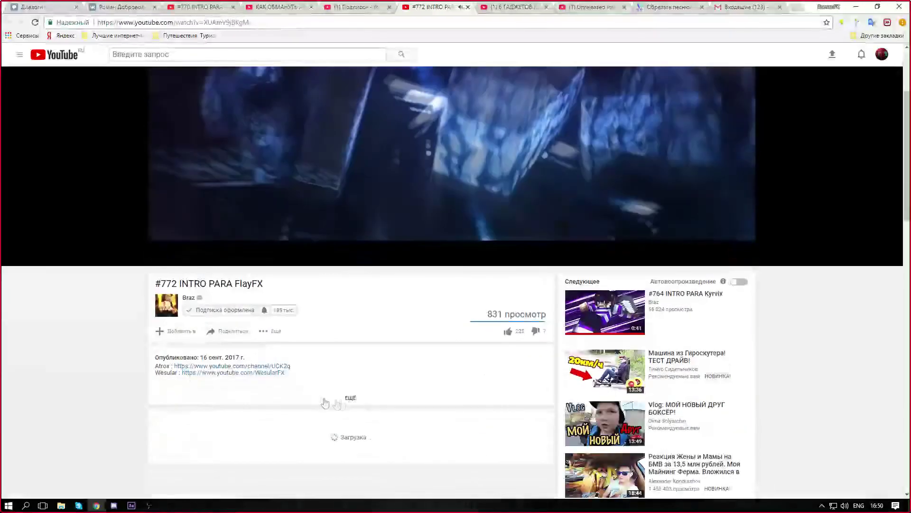
{"action": "scroll", "coordinate": [325, 403], "scroll_direction": "up", "scroll_amount": 3}
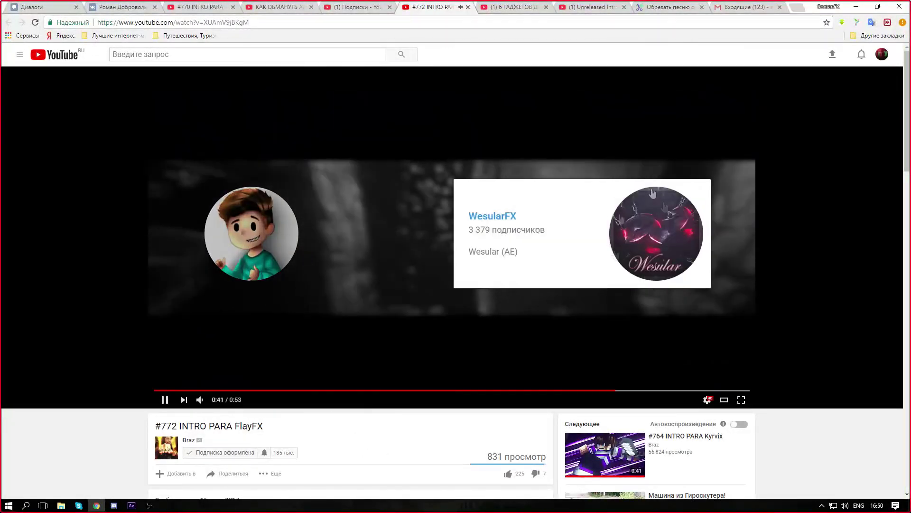
Step: Close the FlayFX video and briefly watch "#218 Intro Tarcisioa v.2" and "#My intro by,RedyGlare" from the subscriptions
{"action": "left_click", "coordinate": [468, 7]}
{"action": "middle_click", "coordinate": [452, 115]}
{"action": "left_click", "coordinate": [435, 7]}
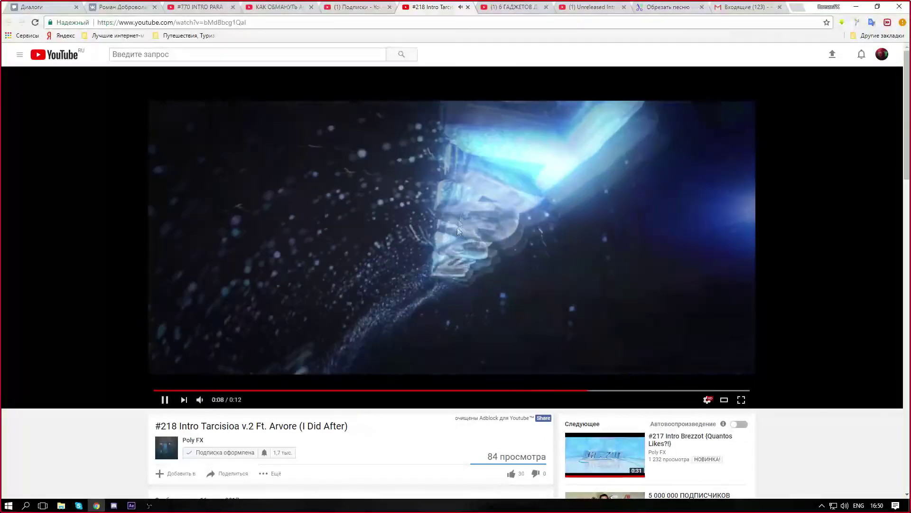
{"action": "left_click", "coordinate": [468, 7]}
{"action": "middle_click", "coordinate": [551, 116]}
{"action": "left_click", "coordinate": [441, 7]}
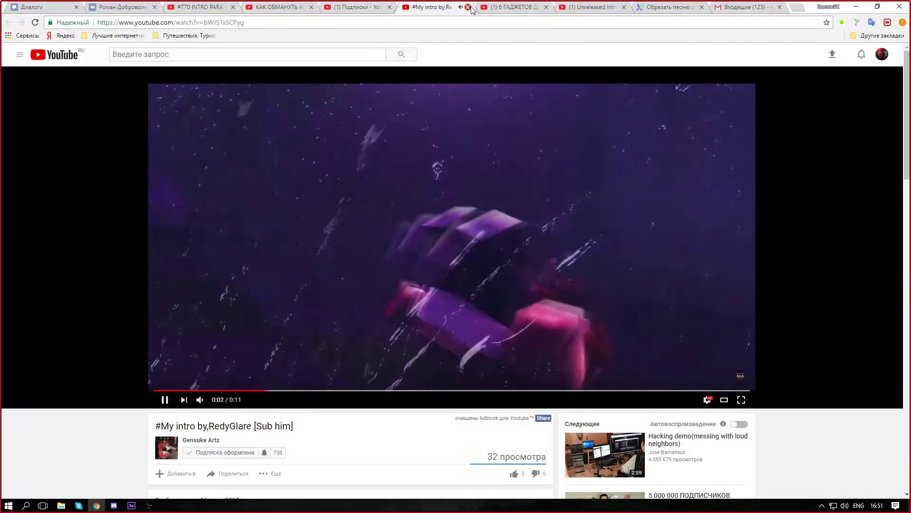
{"action": "left_click", "coordinate": [468, 7]}
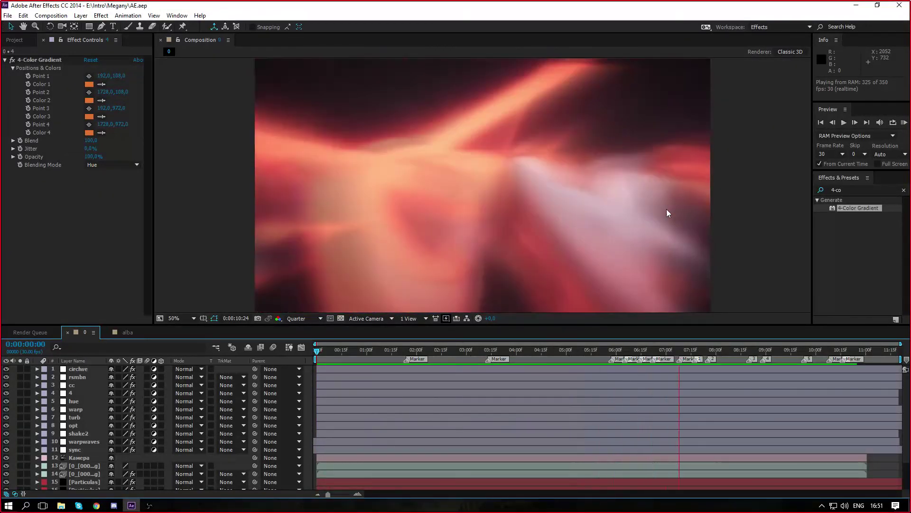
Step: Back in After Effects, stop the preview, move layer 4 below hue and go to 0:00:10:00
{"action": "key", "text": "space"}
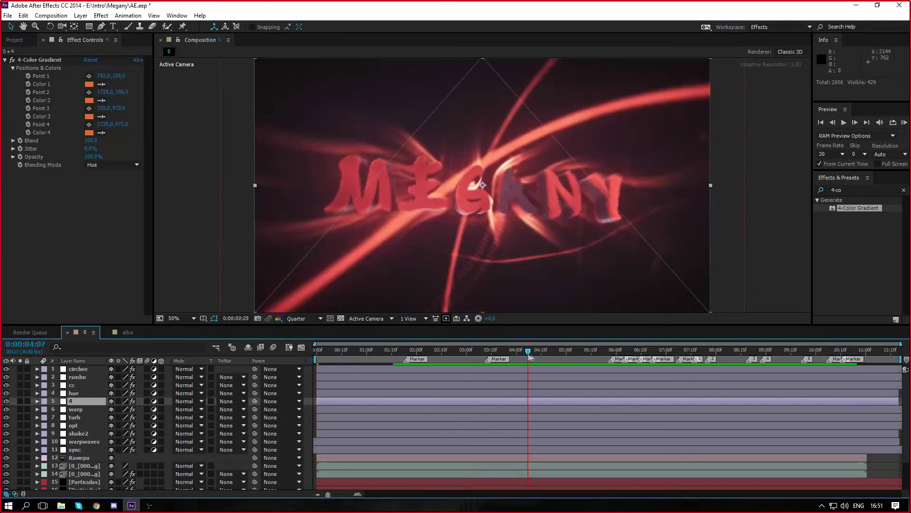
{"action": "left_click_drag", "start_coordinate": [647, 352], "coordinate": [817, 354]}
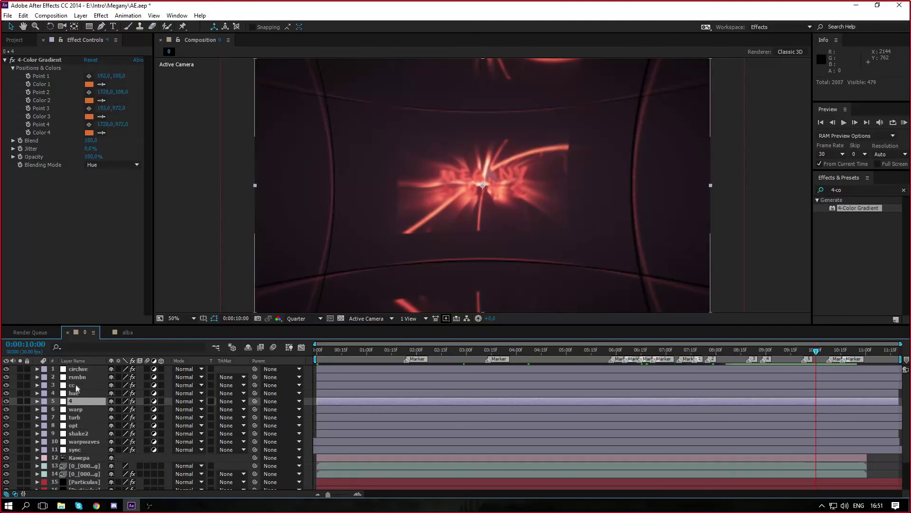
Step: Examine the Transform properties of the three Particulas layers, including their scale
{"action": "left_click", "coordinate": [76, 386]}
{"action": "scroll", "coordinate": [85, 441], "scroll_direction": "down", "scroll_amount": 3}
{"action": "left_click", "coordinate": [84, 445]}
{"action": "left_click", "coordinate": [72, 467], "text": "shift"}
{"action": "left_click", "coordinate": [38, 468]}
{"action": "left_click", "coordinate": [45, 461]}
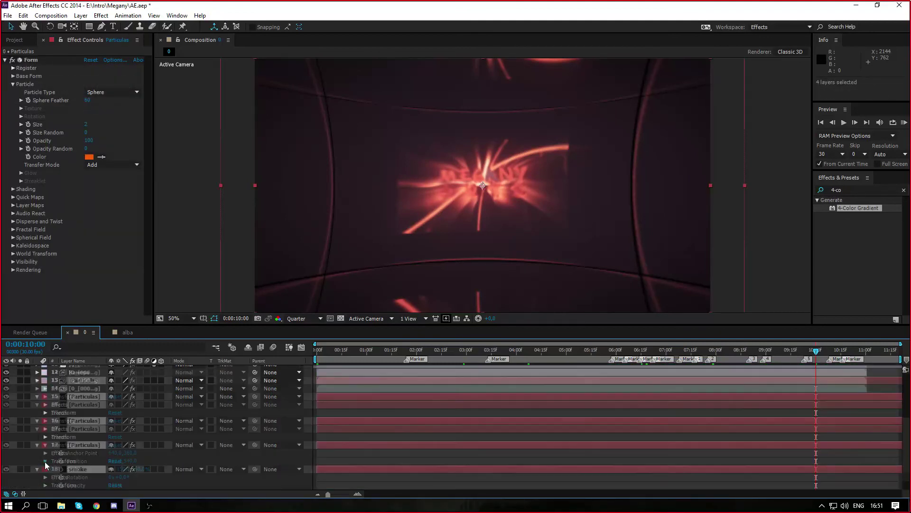
{"action": "left_click", "coordinate": [70, 412]}
{"action": "left_click", "coordinate": [46, 396]}
{"action": "left_click", "coordinate": [46, 396]}
{"action": "left_click", "coordinate": [45, 421]}
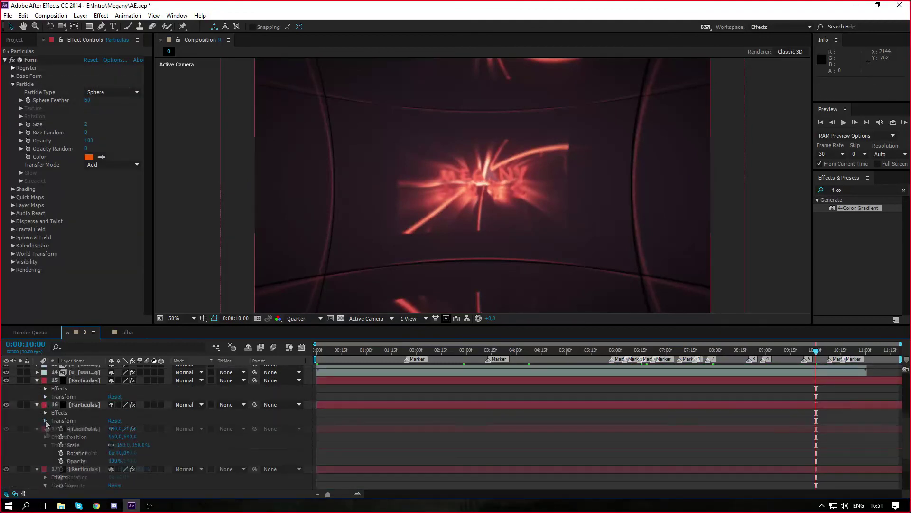
{"action": "left_click", "coordinate": [37, 404]}
{"action": "left_click", "coordinate": [37, 380]}
{"action": "left_click", "coordinate": [37, 396]}
Step: Set the smoke layer's scale to 150%
{"action": "left_click", "coordinate": [46, 469]}
{"action": "scroll", "coordinate": [46, 469], "scroll_direction": "down", "scroll_amount": 1}
{"action": "left_click", "coordinate": [139, 469]}
{"action": "type", "text": "150"}
{"action": "key", "text": "Return"}
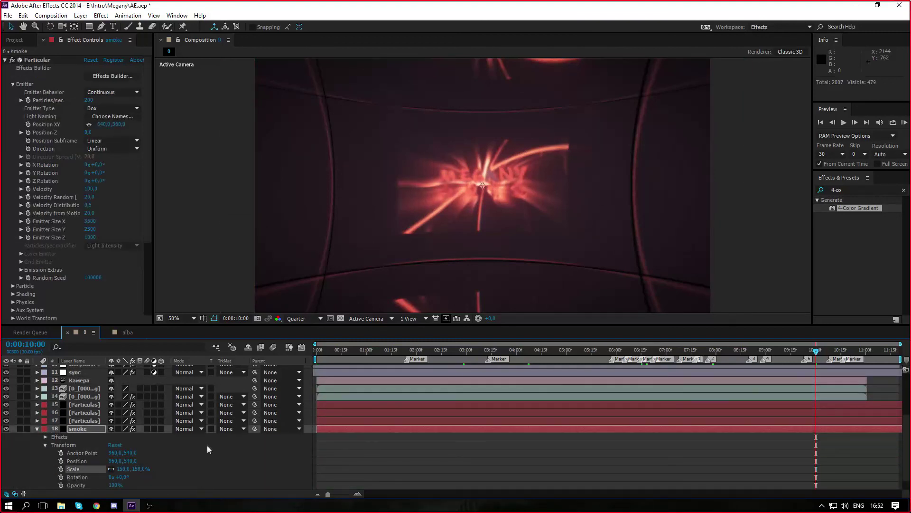
{"action": "left_click", "coordinate": [37, 429]}
Step: Try enlarging the cc adjustment layer to 150% scale
{"action": "scroll", "coordinate": [94, 475], "scroll_direction": "up", "scroll_amount": 3}
{"action": "left_click", "coordinate": [76, 385]}
{"action": "left_click", "coordinate": [38, 385]}
{"action": "left_click", "coordinate": [45, 401]}
{"action": "left_click", "coordinate": [137, 425]}
{"action": "type", "text": "150"}
{"action": "key", "text": "Return"}
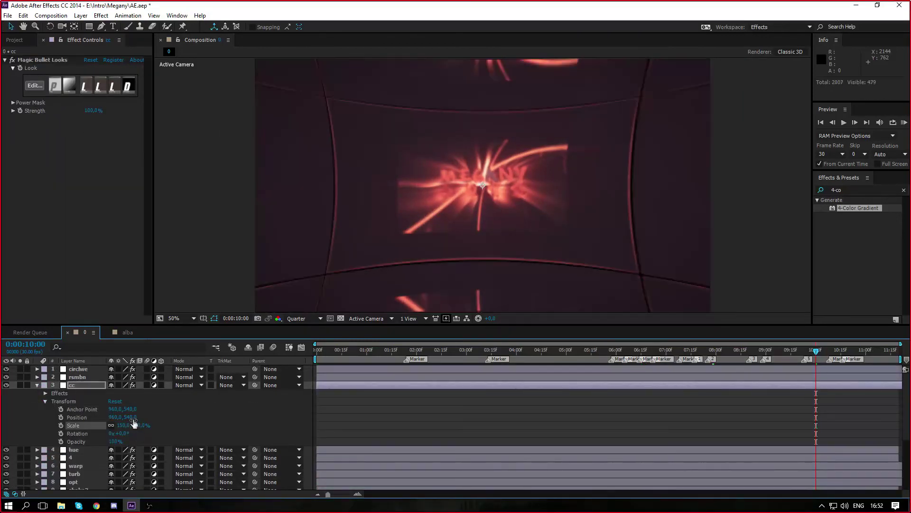
{"action": "left_click", "coordinate": [37, 385]}
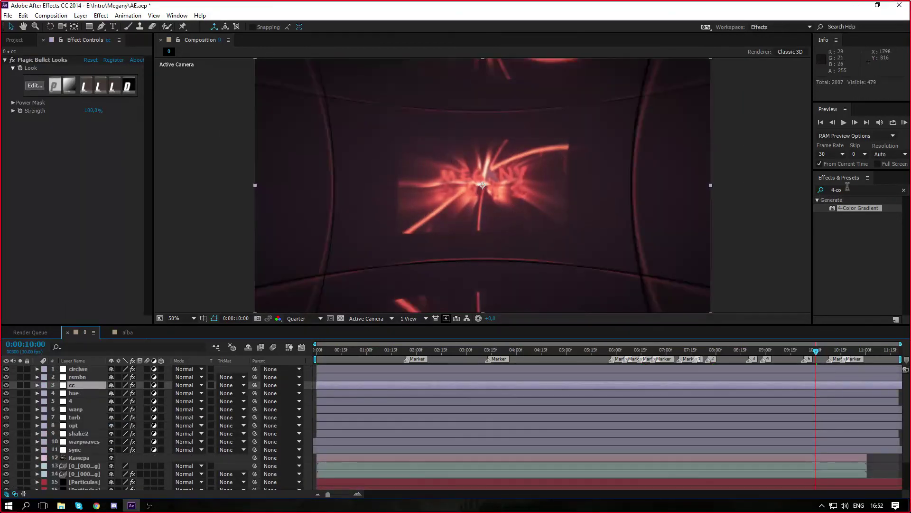
Step: Add Motion Tile above S_Shake on the shake2 layer with Mirror Edges enabled and output width and height of 200
{"action": "left_click", "coordinate": [78, 433]}
{"action": "type", "text": "m"}
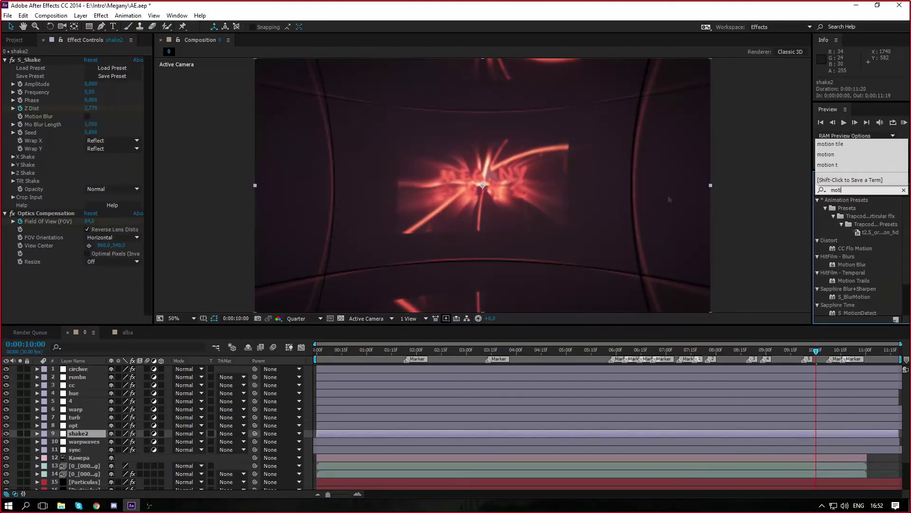
{"action": "type", "text": "oti"}
{"action": "left_click", "coordinate": [830, 165]}
{"action": "left_click_drag", "start_coordinate": [852, 224], "coordinate": [33, 70]}
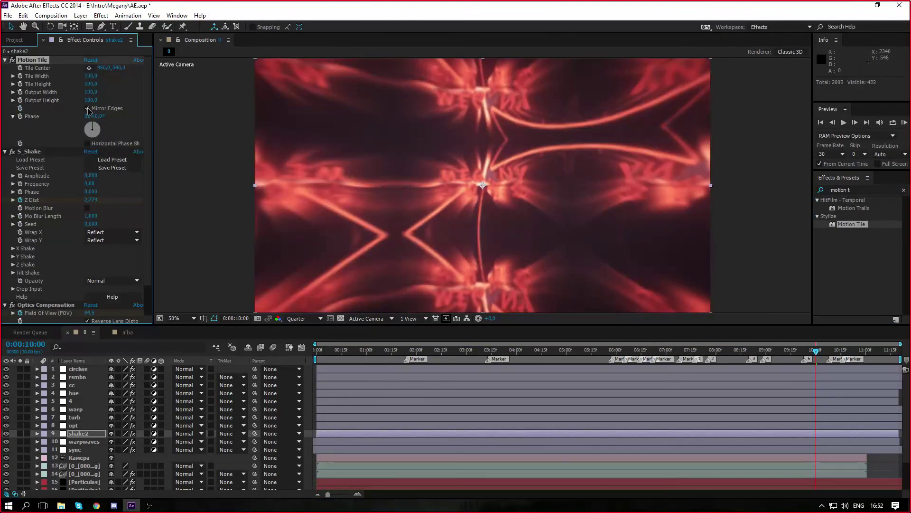
{"action": "type", "text": "200"}
{"action": "key", "text": "Return"}
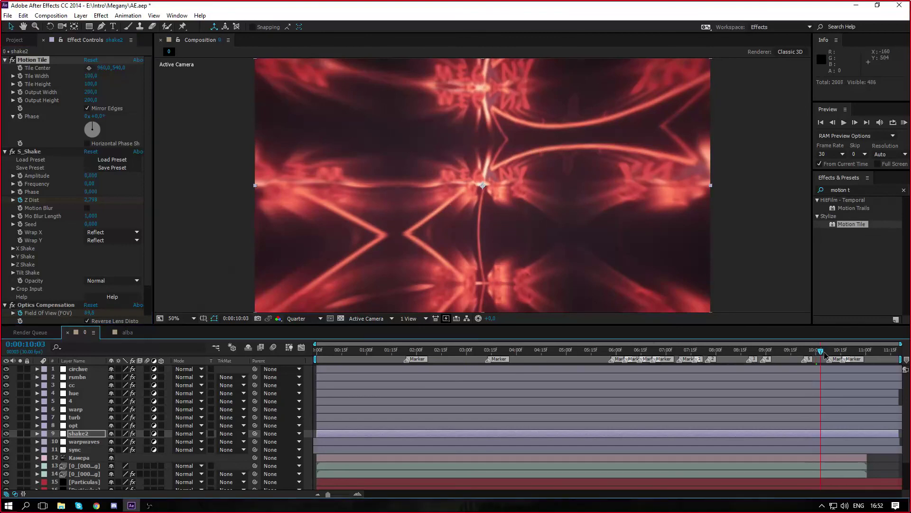
Step: Set shake2's Optics Compensation Field of View to 80 at 0:00:09:23
{"action": "left_click_drag", "start_coordinate": [825, 354], "coordinate": [813, 352]}
{"action": "key", "text": "Page_Up"}
{"action": "key", "text": "Page_Up"}
{"action": "key", "text": "Page_Up"}
{"action": "key", "text": "Page_Up"}
{"action": "key", "text": "Page_Up"}
{"action": "left_click", "coordinate": [5, 60]}
{"action": "left_click", "coordinate": [5, 68]}
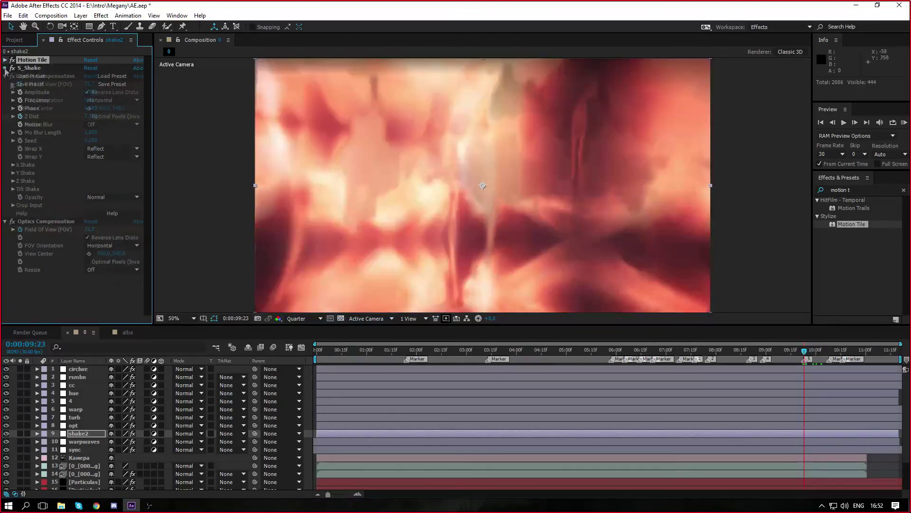
{"action": "type", "text": "80"}
{"action": "key", "text": "Return"}
Step: Set shake2's Optics Compensation Field of View to 115 at 0:00:10:07
{"action": "left_click_drag", "start_coordinate": [806, 351], "coordinate": [831, 328]}
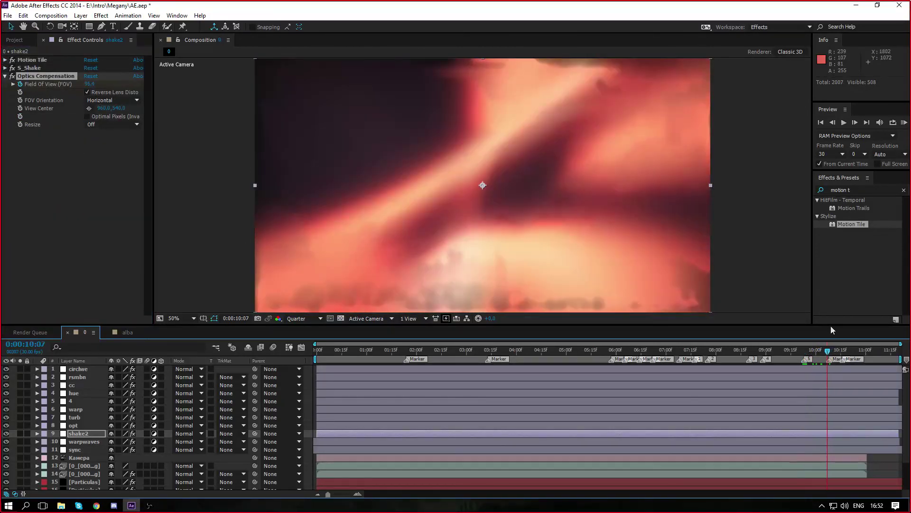
{"action": "left_click", "coordinate": [91, 85]}
{"action": "type", "text": "125"}
{"action": "key", "text": "Return"}
{"action": "key", "text": "Return"}
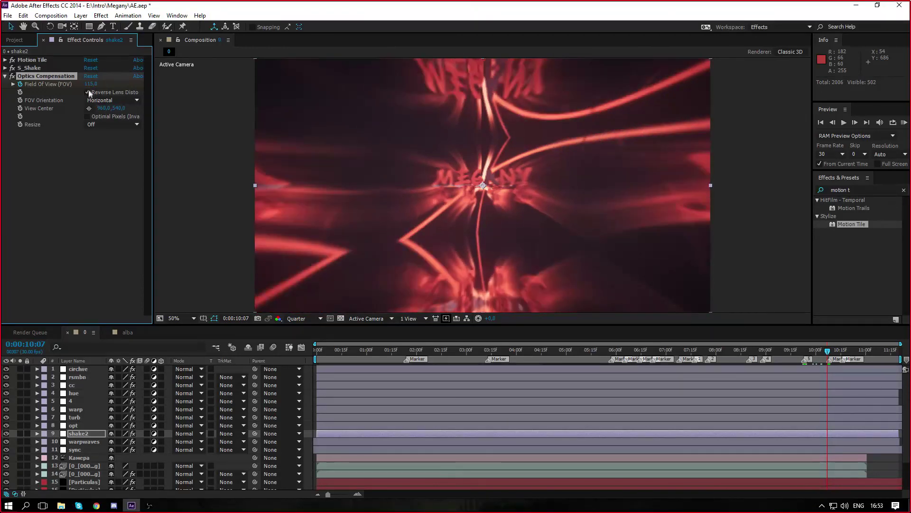
Step: Return to the composition start, then switch to Chrome and watch the "#772 INTRO PARA FlayFX" video again
{"action": "left_click", "coordinate": [317, 351]}
{"action": "left_click", "coordinate": [96, 505]}
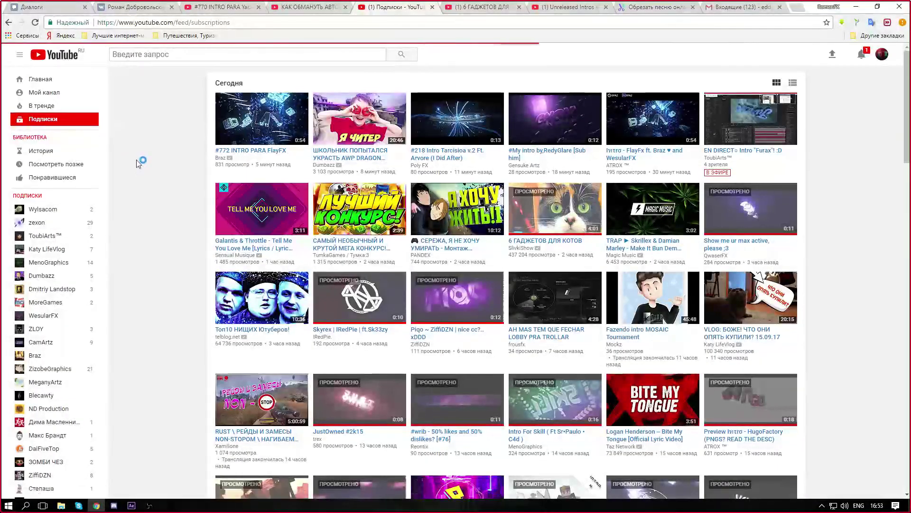
{"action": "left_click", "coordinate": [436, 8]}
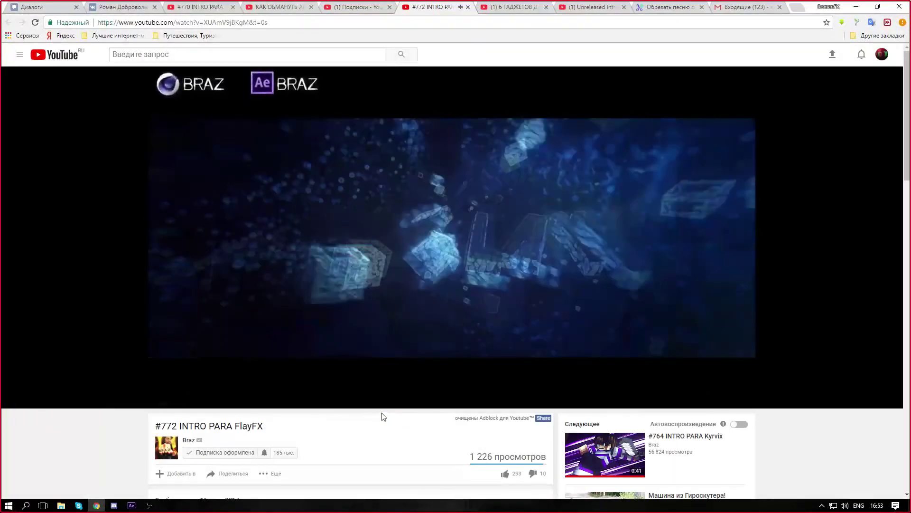
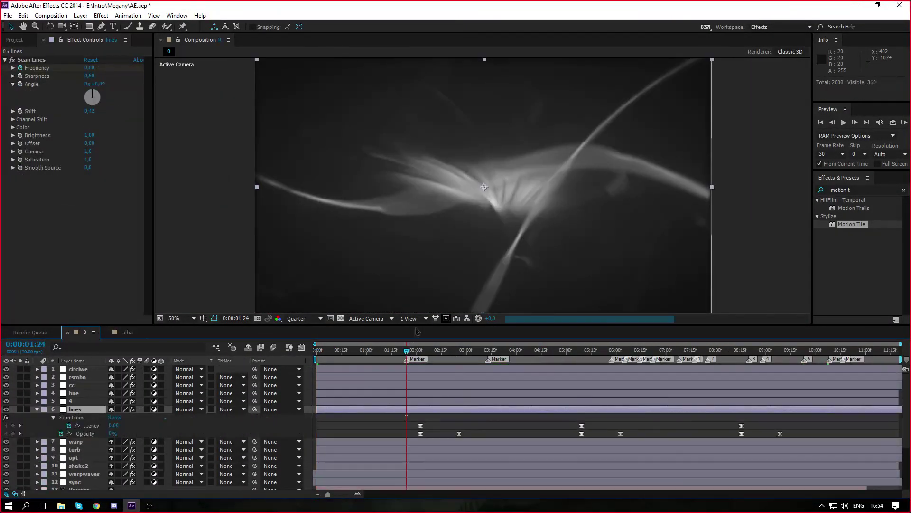
Step: Check the lines layer in alba and move the second group of Scan Lines keyframes in comp 0 to marker 2 at 0:00:07:24
{"action": "left_click", "coordinate": [127, 333]}
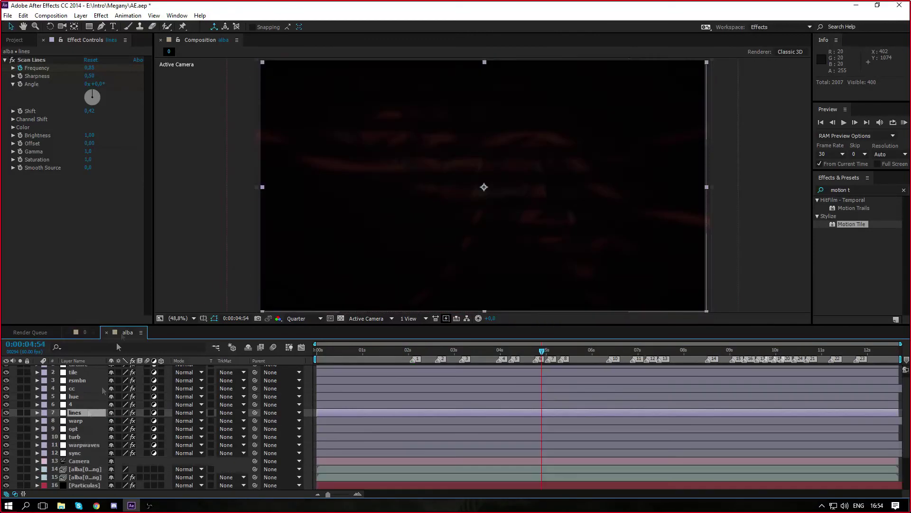
{"action": "left_click", "coordinate": [78, 333]}
{"action": "left_click", "coordinate": [708, 353]}
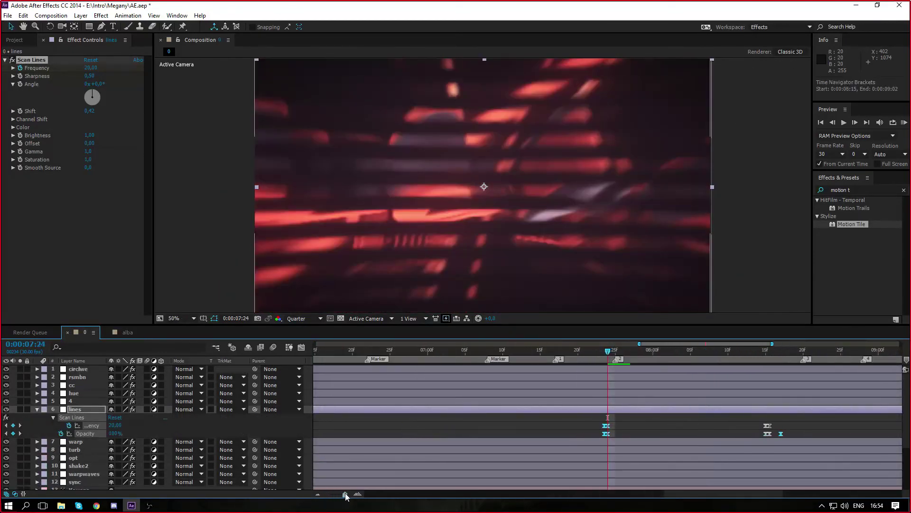
{"action": "key", "text": "Page_Down"}
{"action": "left_click_drag", "start_coordinate": [605, 426], "coordinate": [613, 427]}
{"action": "left_click", "coordinate": [683, 424]}
{"action": "left_click_drag", "start_coordinate": [751, 353], "coordinate": [712, 353]}
{"action": "key", "text": "ctrl+z"}
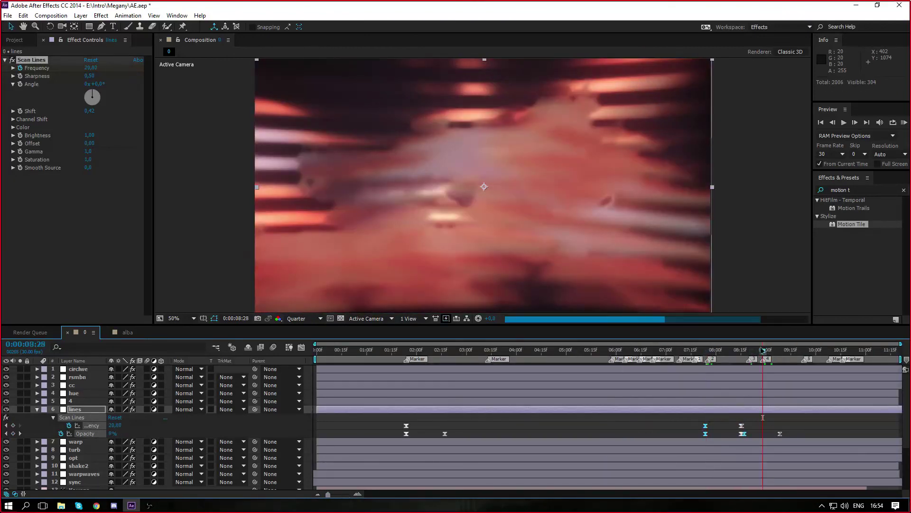
Step: Move the second group of lines keyframes to marker 4 at 0:00:08:28, delete the surplus keyframes and save the project
{"action": "left_click_drag", "start_coordinate": [705, 434], "coordinate": [763, 432]}
{"action": "left_click_drag", "start_coordinate": [328, 494], "coordinate": [340, 494]}
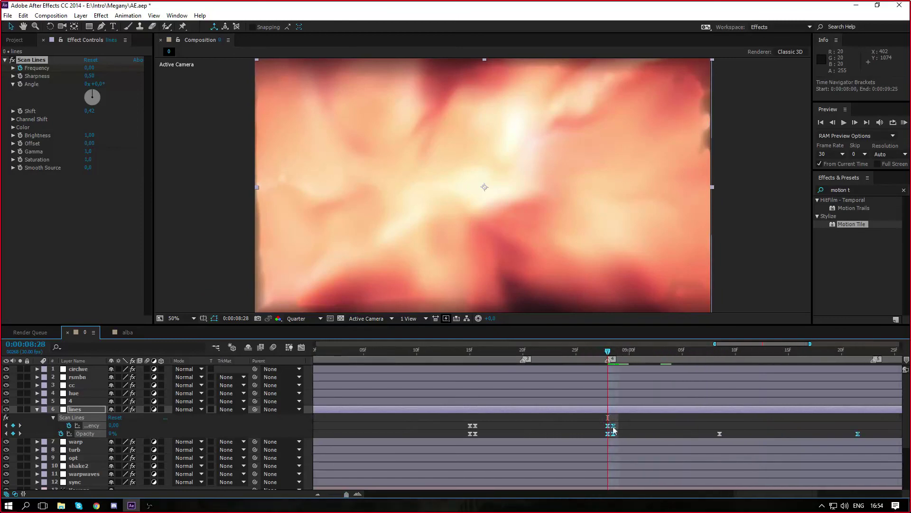
{"action": "left_click_drag", "start_coordinate": [614, 427], "coordinate": [608, 427]}
{"action": "key", "text": "Delete"}
{"action": "key", "text": "ctrl+s"}
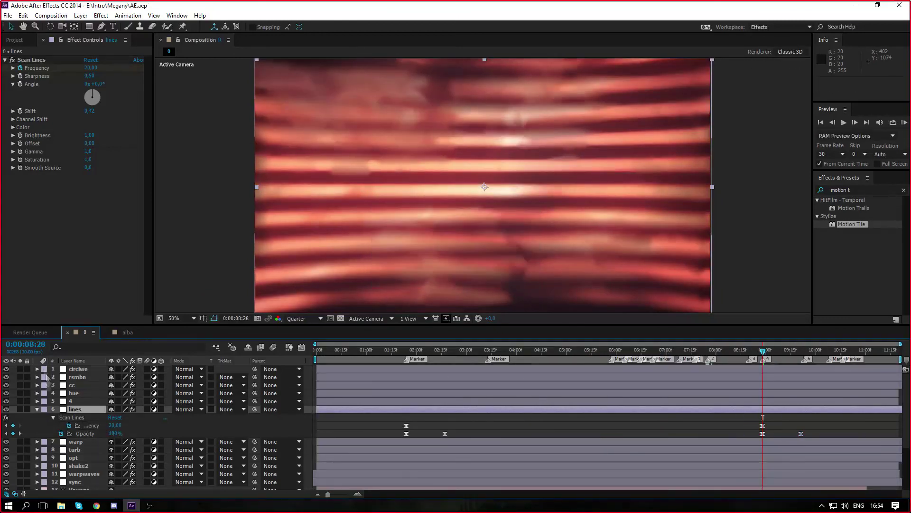
{"action": "left_click", "coordinate": [37, 409]}
{"action": "left_click", "coordinate": [73, 394]}
Step: Return to the composition start, then switch to Chrome and browse the VK dialog list
{"action": "left_click", "coordinate": [315, 351]}
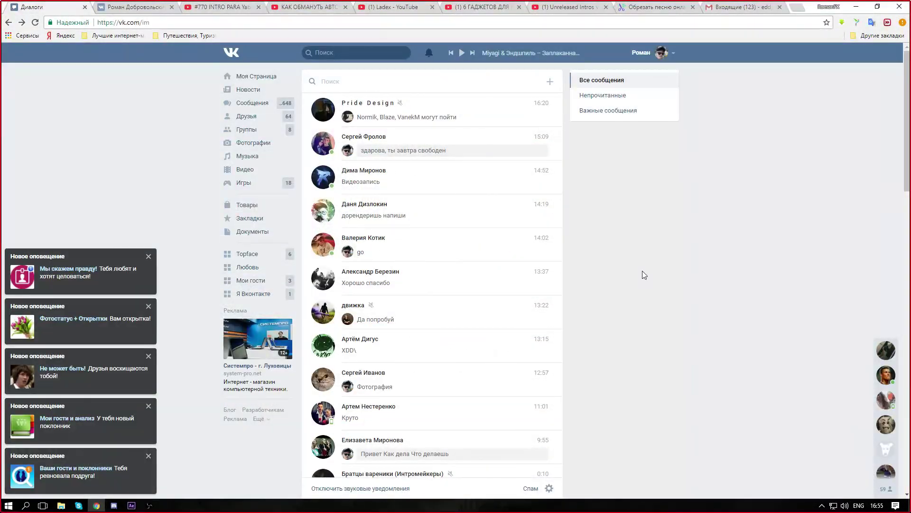
{"action": "scroll", "coordinate": [644, 275], "scroll_direction": "down", "scroll_amount": 4}
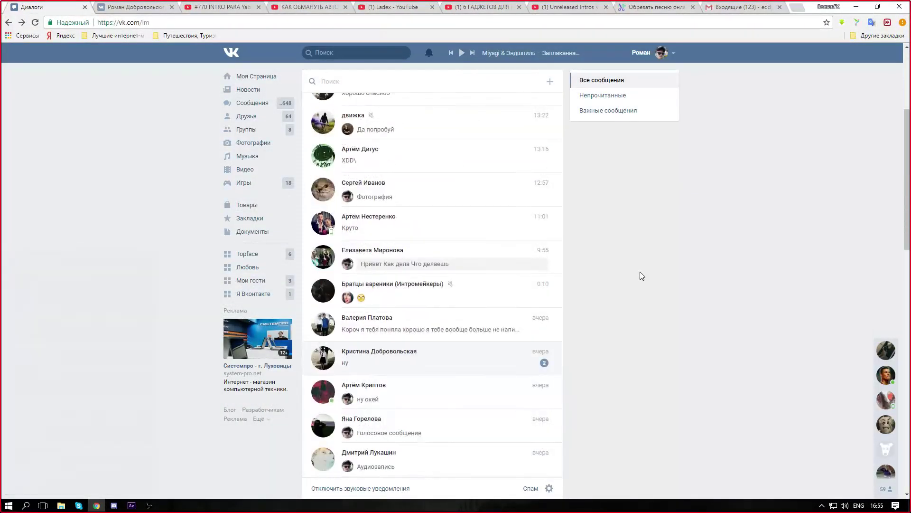
Step: Open a contact's VK conversation, write a message about the dual intro, and look at the "intro - Albagiro" video on YouTube
{"action": "left_click", "coordinate": [443, 400]}
{"action": "type", "text": "Тебе"}
{"action": "key", "text": "BackSpace"}
{"action": "key", "text": "BackSpace"}
{"action": "key", "text": "BackSpace"}
{"action": "key", "text": "BackSpace"}
{"action": "type", "text": "Е"}
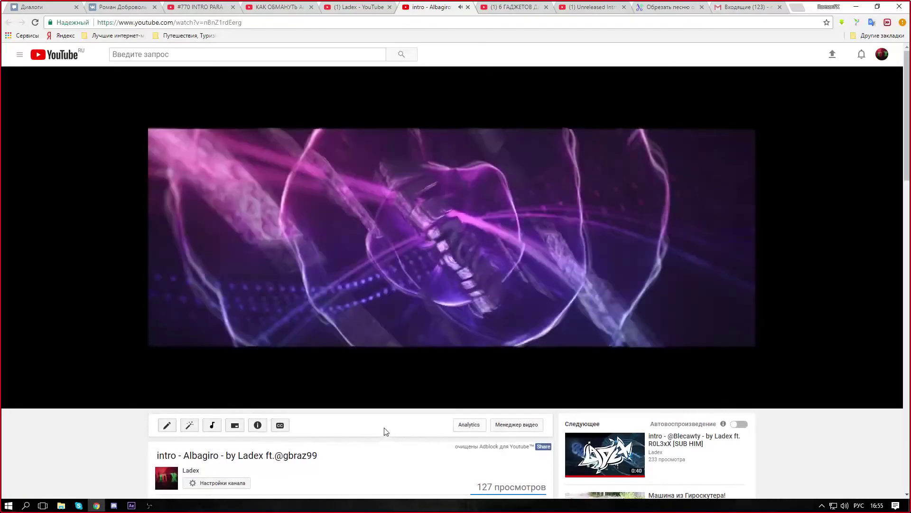
{"action": "scroll", "coordinate": [379, 429], "scroll_direction": "down", "scroll_amount": 8}
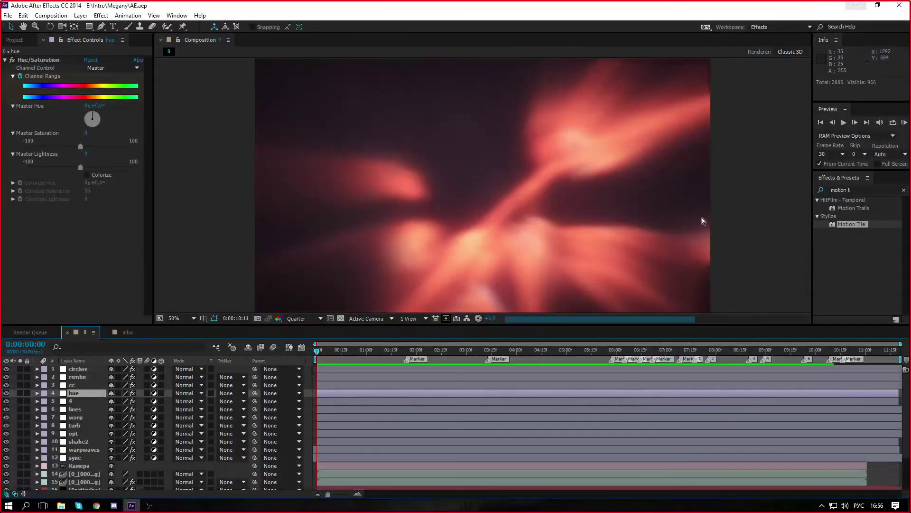
Step: Preview comp 0 in After Effects, switch to Chrome to reply "да" in the VK conversation, and return to After Effects
{"action": "key", "text": "KP_0"}
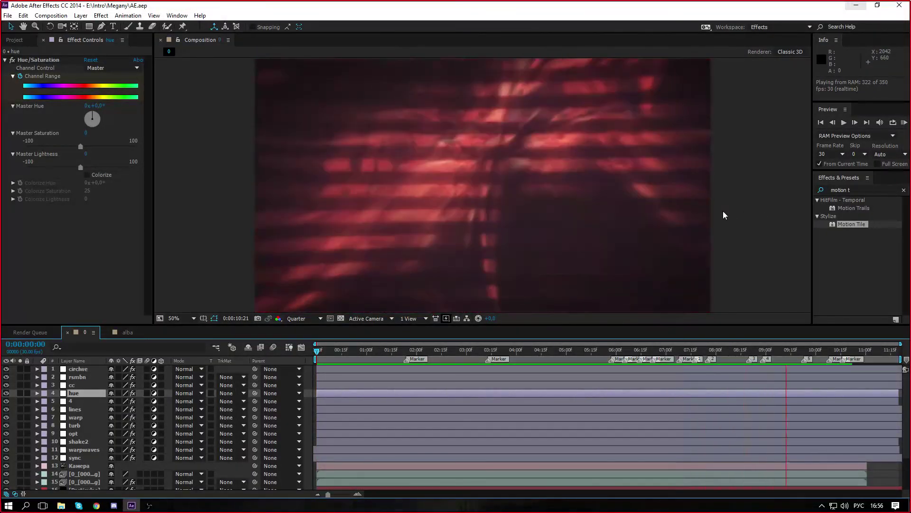
{"action": "key", "text": "space"}
{"action": "left_click", "coordinate": [95, 506]}
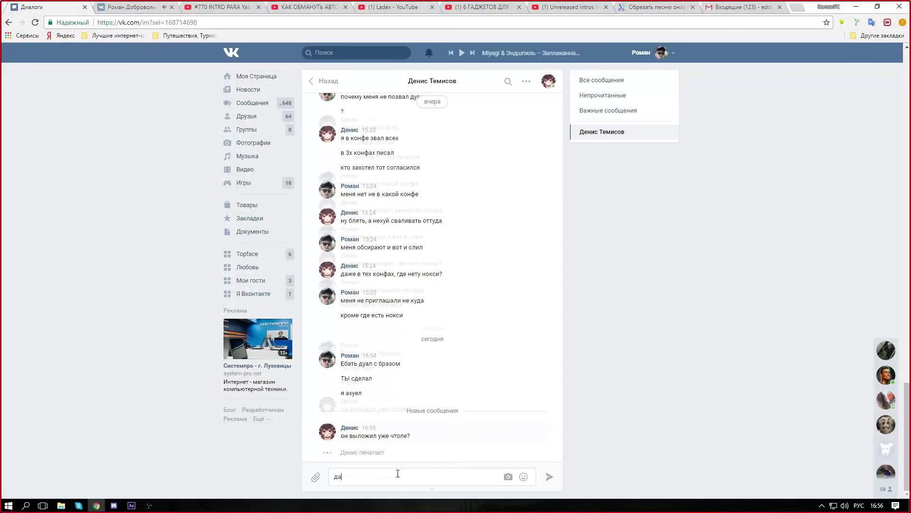
{"action": "key", "text": "Return"}
{"action": "key", "text": "alt+Tab"}
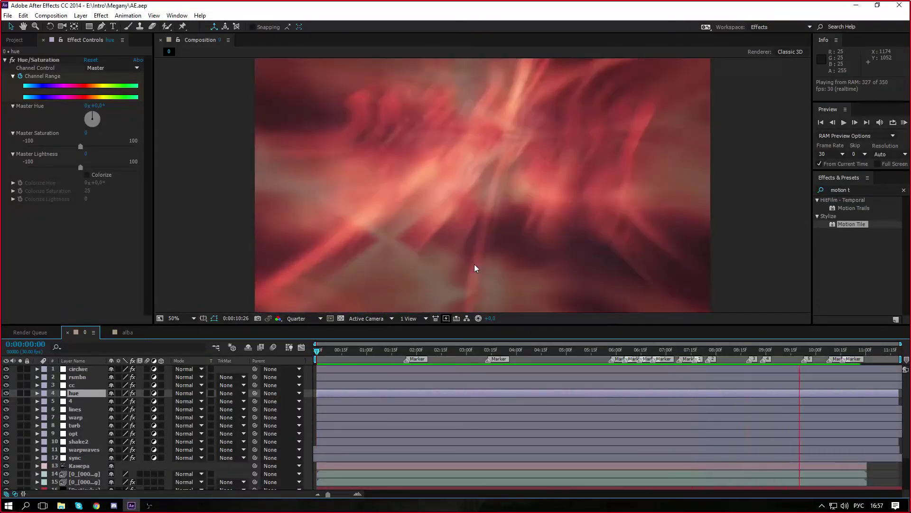
Step: At 0:00:08:19, try blue and purple as Color 1 of the 4-Color Gradient on layer "4"
{"action": "left_click", "coordinate": [771, 342]}
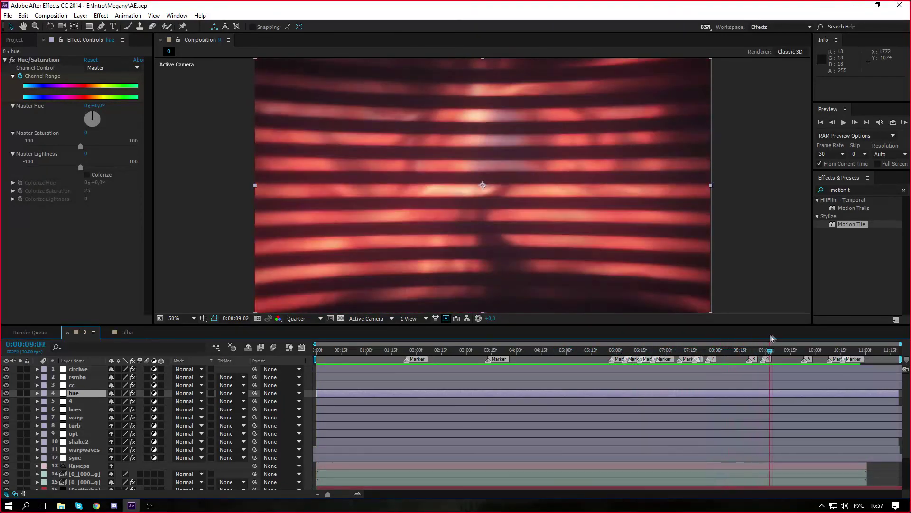
{"action": "left_click_drag", "start_coordinate": [771, 335], "coordinate": [748, 339]}
{"action": "left_click", "coordinate": [90, 402]}
{"action": "left_click", "coordinate": [89, 84]}
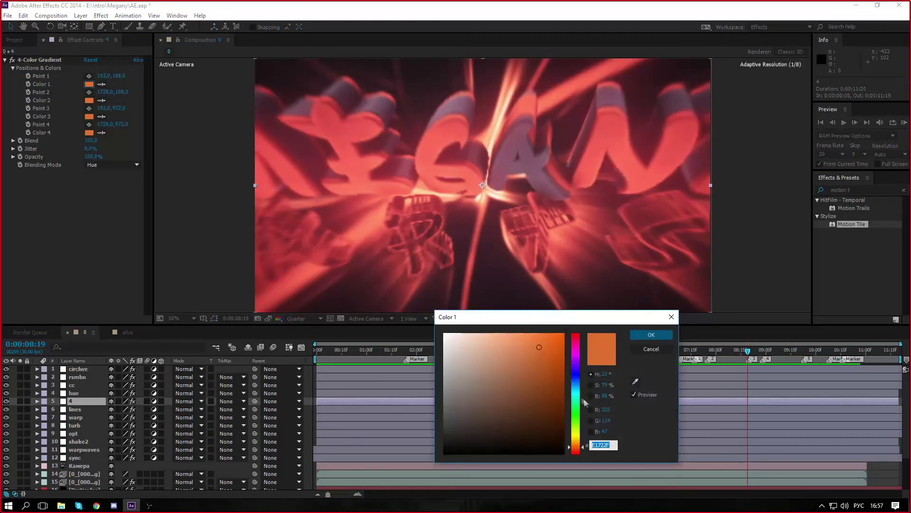
{"action": "left_click", "coordinate": [584, 403]}
{"action": "key", "text": "Return"}
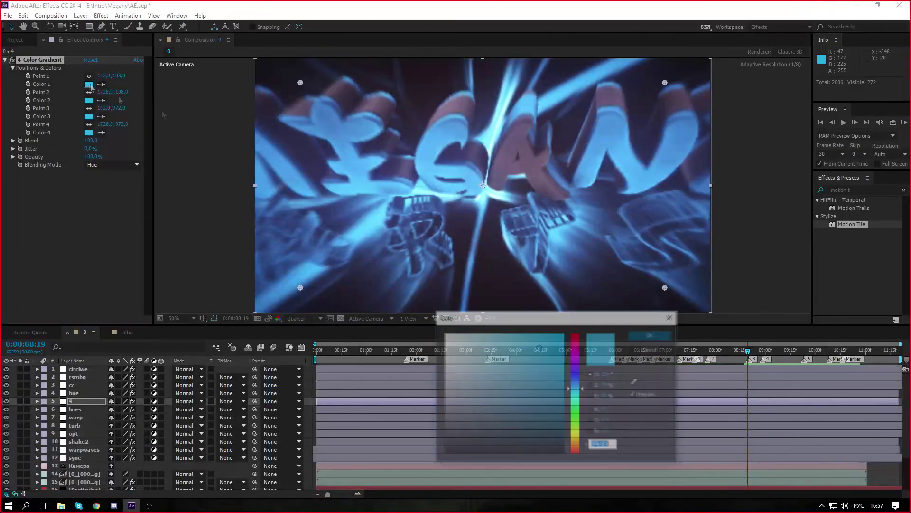
{"action": "left_click", "coordinate": [576, 347]}
{"action": "key", "text": "Return"}
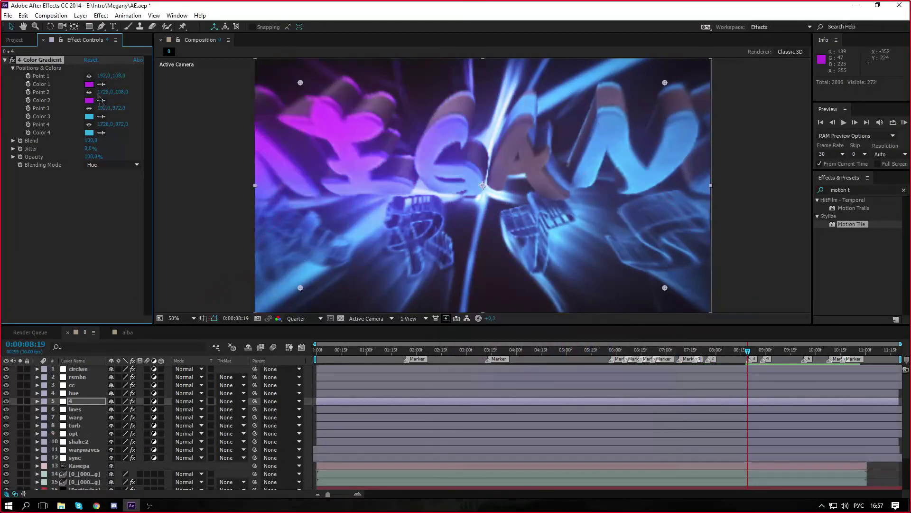
Step: Set Color 1 of layer "4"'s 4-Color Gradient to red #E1372F
{"action": "left_click", "coordinate": [89, 84]}
{"action": "left_click", "coordinate": [576, 451]}
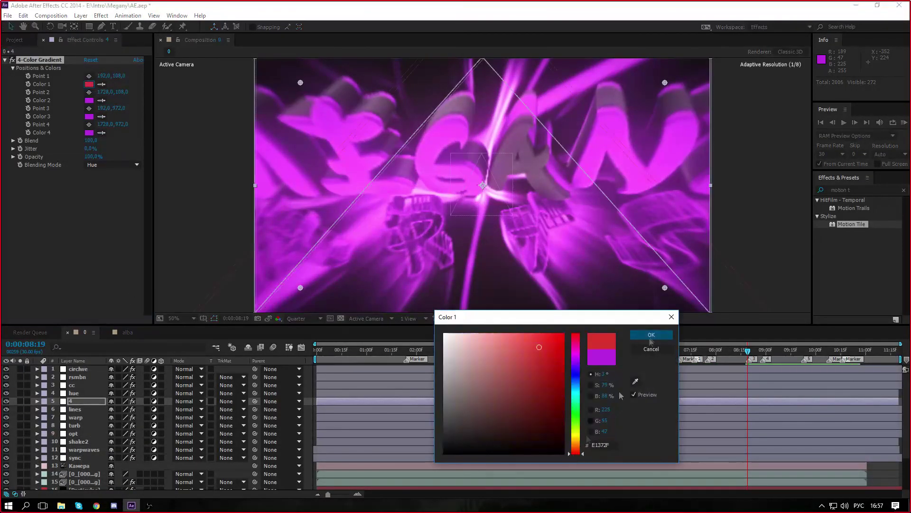
{"action": "left_click", "coordinate": [650, 334]}
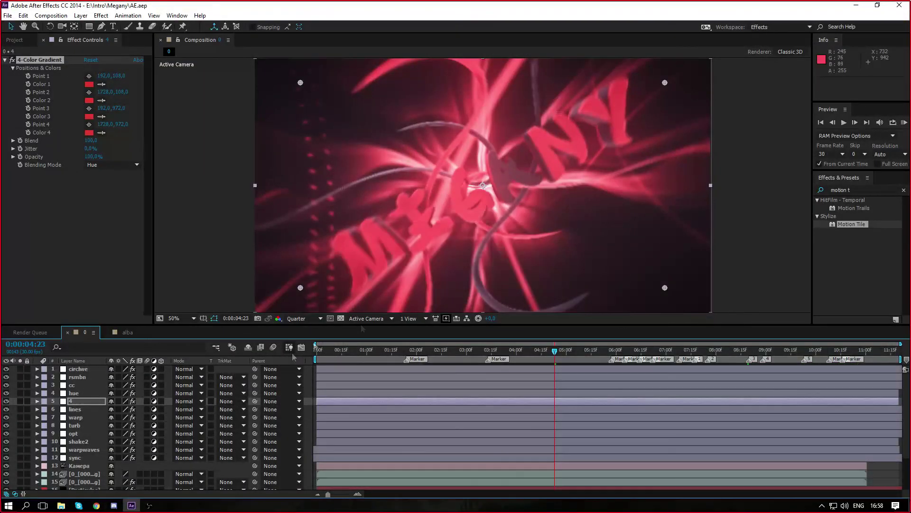
Step: Add Shockwave 1.mov to comp 0 just above the bg layer, starting at the first marker at 0:00:01:23
{"action": "left_click", "coordinate": [15, 40]}
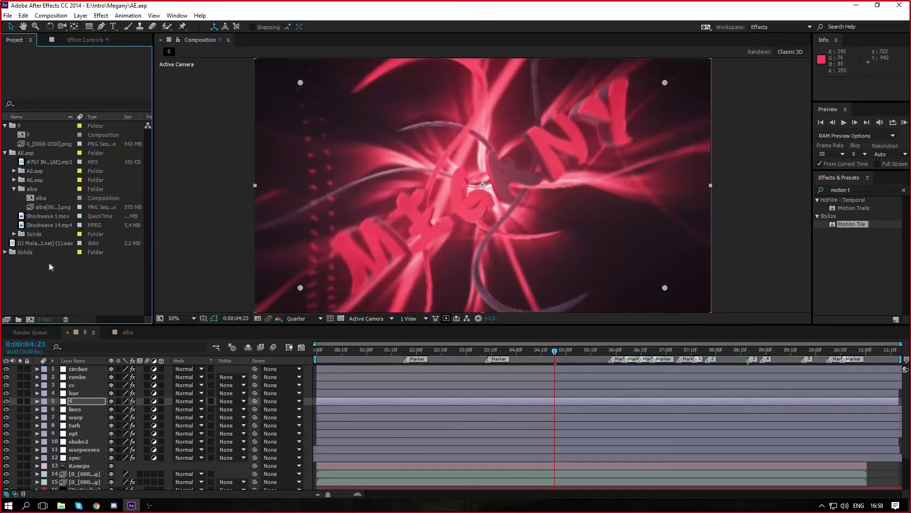
{"action": "left_click_drag", "start_coordinate": [87, 434], "coordinate": [406, 476]}
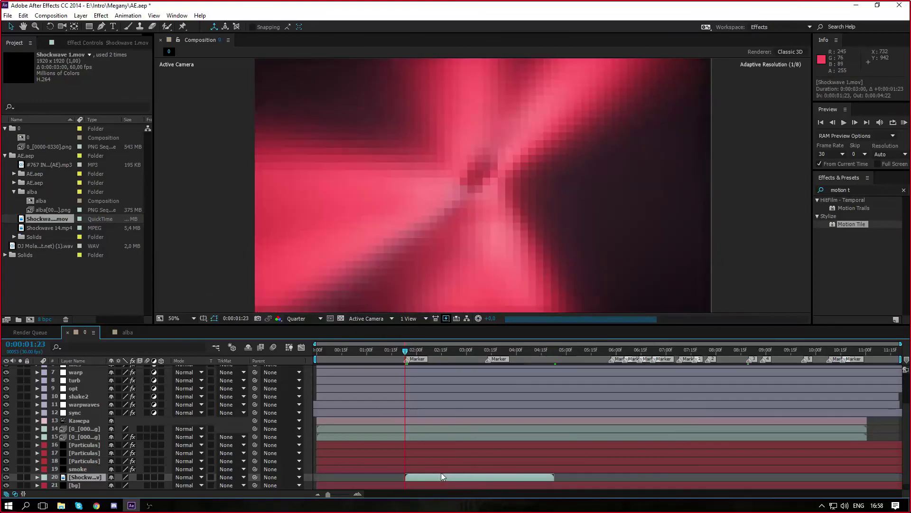
{"action": "left_click_drag", "start_coordinate": [406, 351], "coordinate": [449, 350]}
Step: Switch to Chrome and send the VK contact the question "как ты то дуал то с ним сделал, он предложил или ты"
{"action": "left_click", "coordinate": [97, 505]}
{"action": "left_click", "coordinate": [350, 476]}
{"action": "type", "text": "как ты то дуал то с ним сделал, он предложилд"}
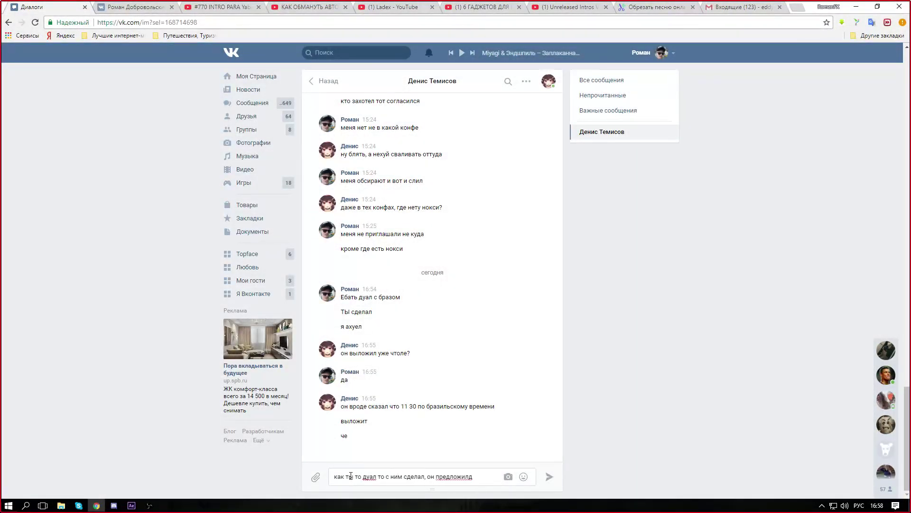
{"action": "key", "text": "BackSpace"}
{"action": "type", "text": "что ли"}
{"action": "key", "text": "Return"}
Step: Return to After Effects, make the Shockwave 1.mov layer 3D and set its X and Y Position to 0, 0
{"action": "left_click", "coordinate": [131, 505]}
{"action": "left_click", "coordinate": [161, 476]}
{"action": "left_click", "coordinate": [37, 476]}
{"action": "left_click", "coordinate": [45, 477]}
{"action": "left_click", "coordinate": [116, 437]}
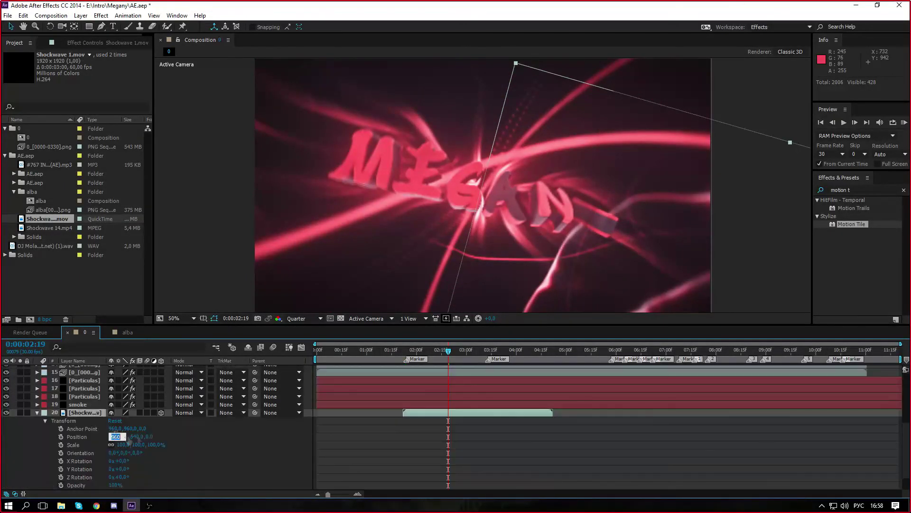
{"action": "type", "text": "0"}
{"action": "key", "text": "Tab"}
{"action": "type", "text": "0"}
{"action": "key", "text": "Return"}
{"action": "left_click", "coordinate": [37, 412]}
{"action": "left_click", "coordinate": [84, 469]}
Step: Set an Opacity keyframe of 100% on Shockwave 1.mov just before the second marker
{"action": "key", "text": "alt+Tab"}
{"action": "key", "text": "alt+Tab"}
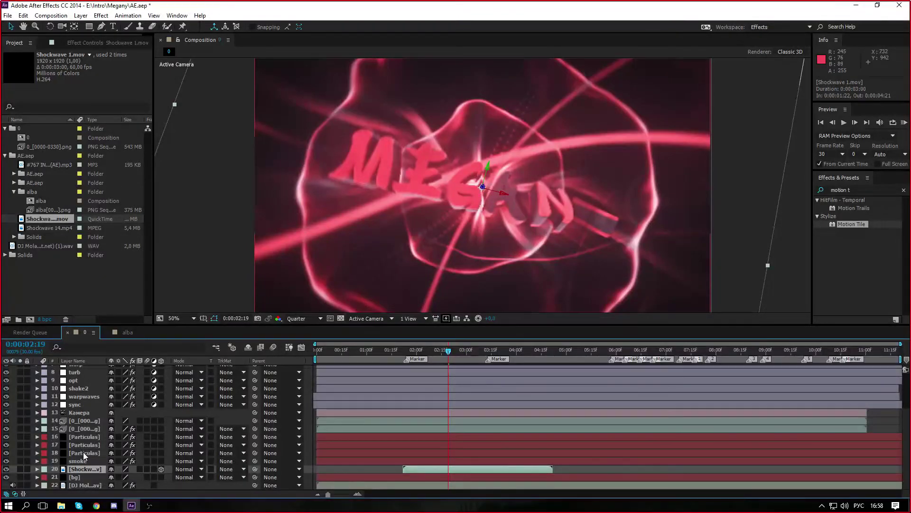
{"action": "left_click", "coordinate": [488, 351]}
{"action": "left_click", "coordinate": [478, 351]}
{"action": "key", "text": "t"}
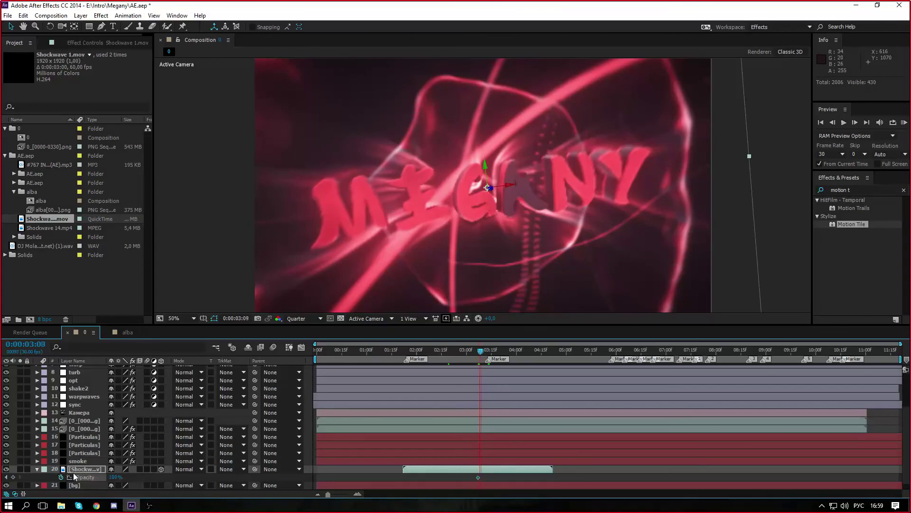
Step: Check the VK replies in Chrome and keyframe Shockwave 1.mov's Opacity at 0% at the second marker in After Effects
{"action": "key", "text": "alt+Tab"}
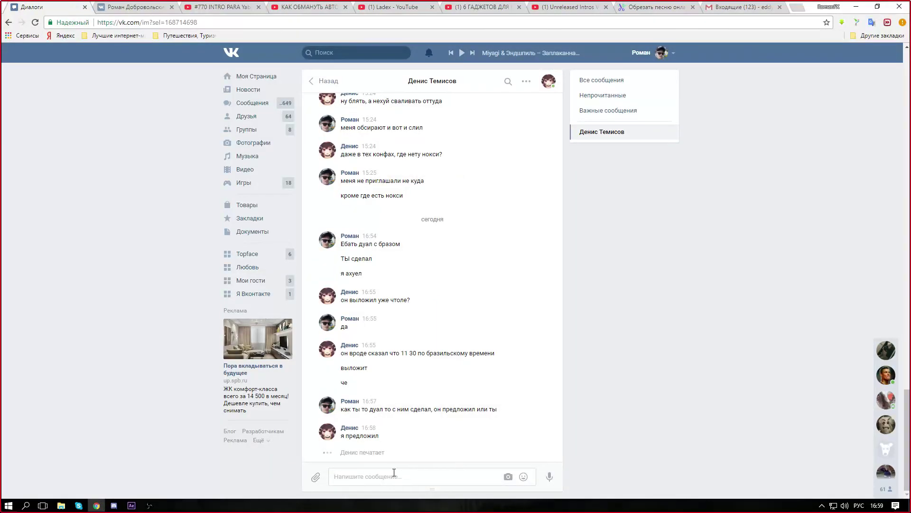
{"action": "key", "text": "alt+Tab"}
{"action": "key", "text": "alt+Tab"}
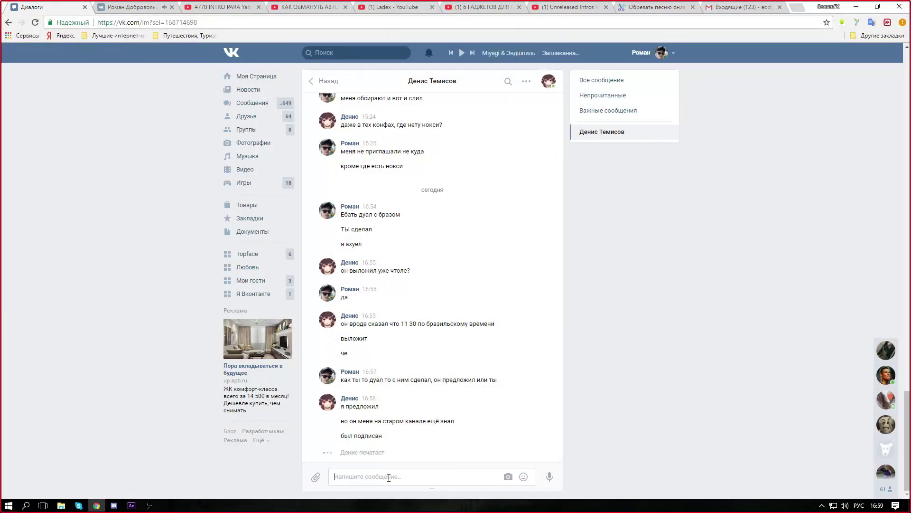
{"action": "key", "text": "alt+Tab"}
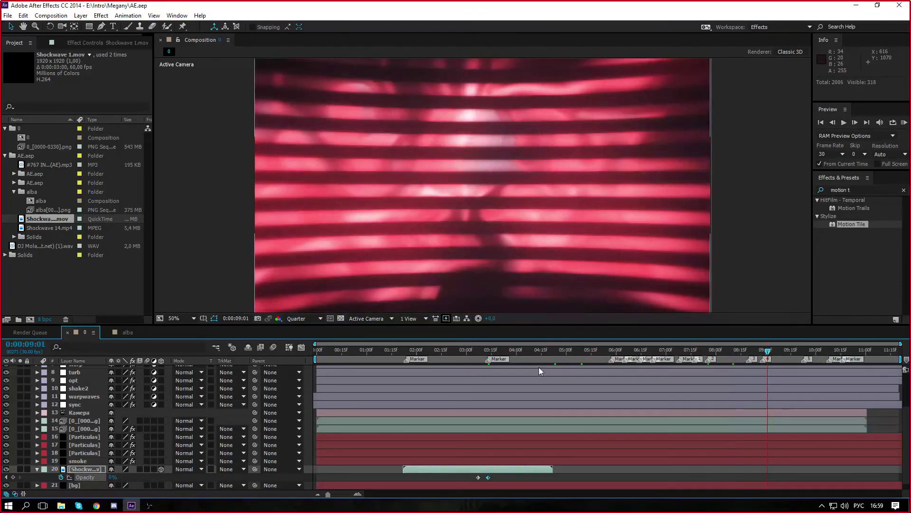
{"action": "left_click", "coordinate": [96, 505]}
{"action": "left_click", "coordinate": [131, 506]}
Step: Add Shockwave 14.mp4 below the smoke layer starting at 0:00:08:26, make it 3D and centre it in the scene
{"action": "left_click_drag", "start_coordinate": [53, 227], "coordinate": [761, 469]}
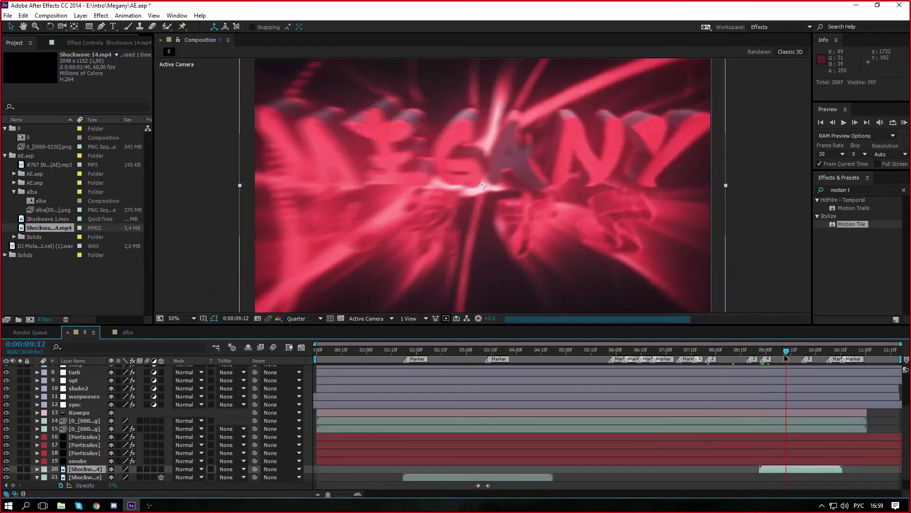
{"action": "left_click_drag", "start_coordinate": [786, 356], "coordinate": [789, 358]}
{"action": "left_click", "coordinate": [161, 469]}
{"action": "left_click", "coordinate": [37, 469]}
{"action": "left_click", "coordinate": [45, 477]}
{"action": "scroll", "coordinate": [110, 449], "scroll_direction": "down", "scroll_amount": 2}
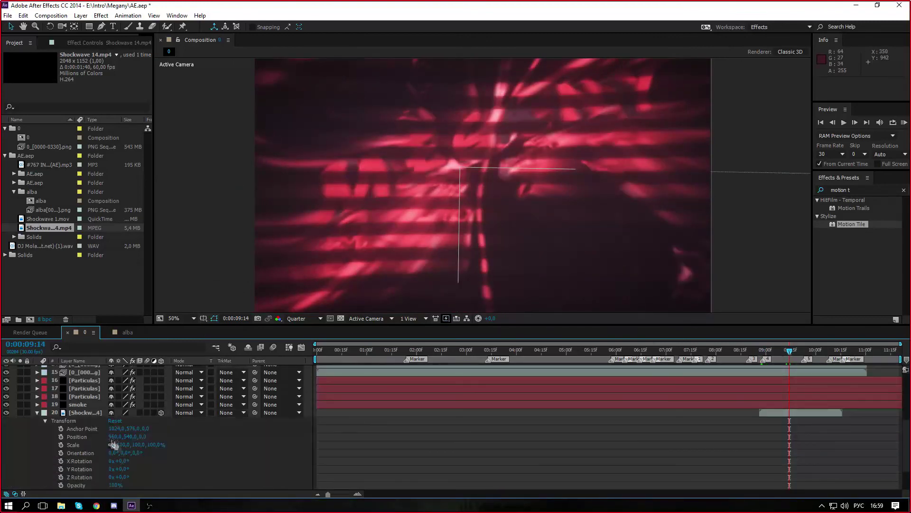
{"action": "left_click", "coordinate": [38, 412]}
Step: Apply CC Toner to the Shockwave 14.mp4 layer with orange midtones
{"action": "left_click", "coordinate": [840, 190]}
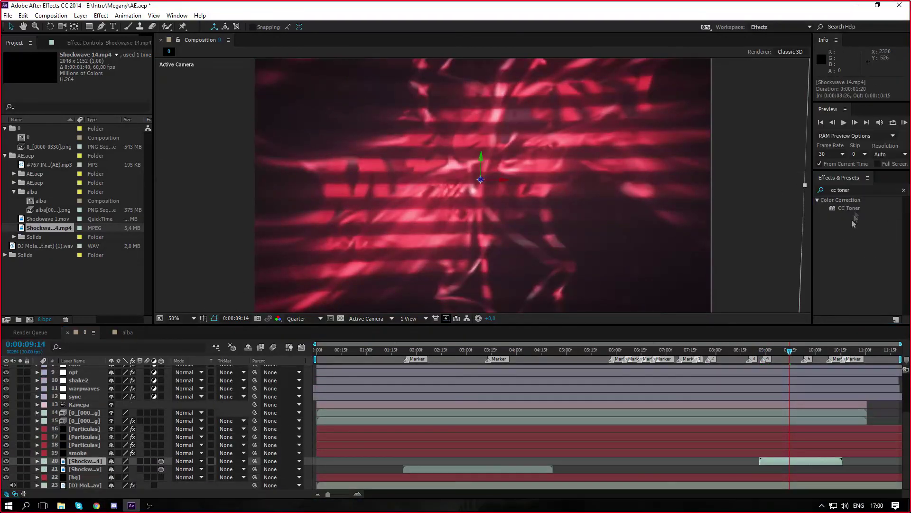
{"action": "double_click", "coordinate": [849, 207]}
{"action": "left_click", "coordinate": [89, 95]}
{"action": "key", "text": "Return"}
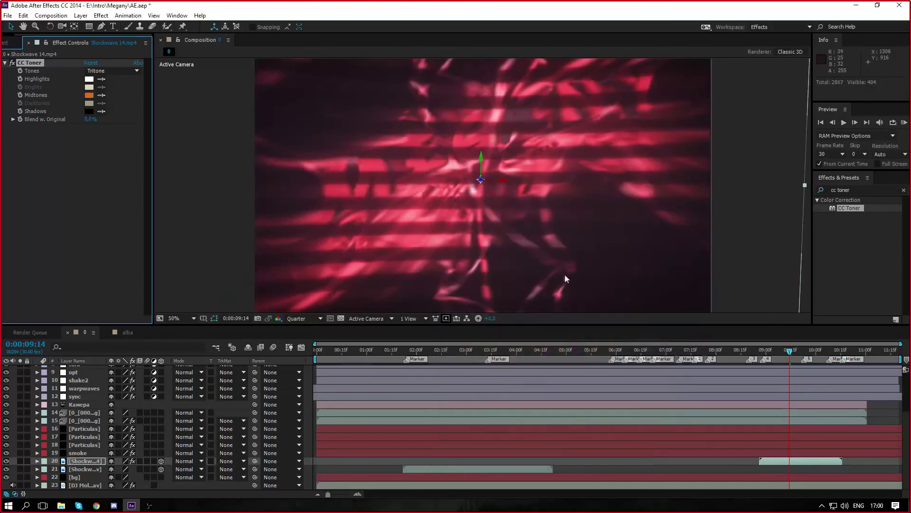
Step: Copy the CC Toner effect onto Shockwave 1.mov and preview the composition from its start
{"action": "key", "text": "ctrl+c"}
{"action": "left_click", "coordinate": [86, 469]}
{"action": "key", "text": "ctrl+v"}
{"action": "key", "text": "Home"}
{"action": "key", "text": "space"}
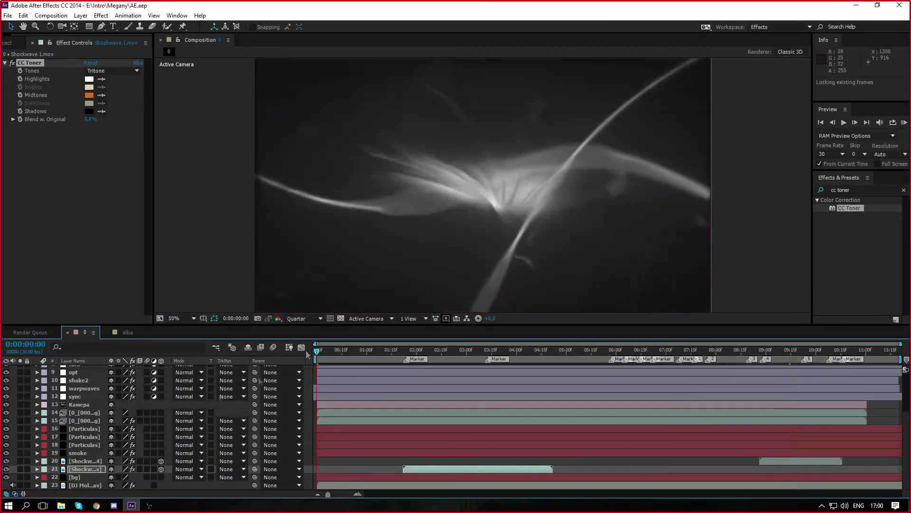
Step: Switch to Chrome, send "мне больше твоя версия понравилсаь" in the VK conversation, and check the YouTube subscriptions page
{"action": "left_click", "coordinate": [96, 506]}
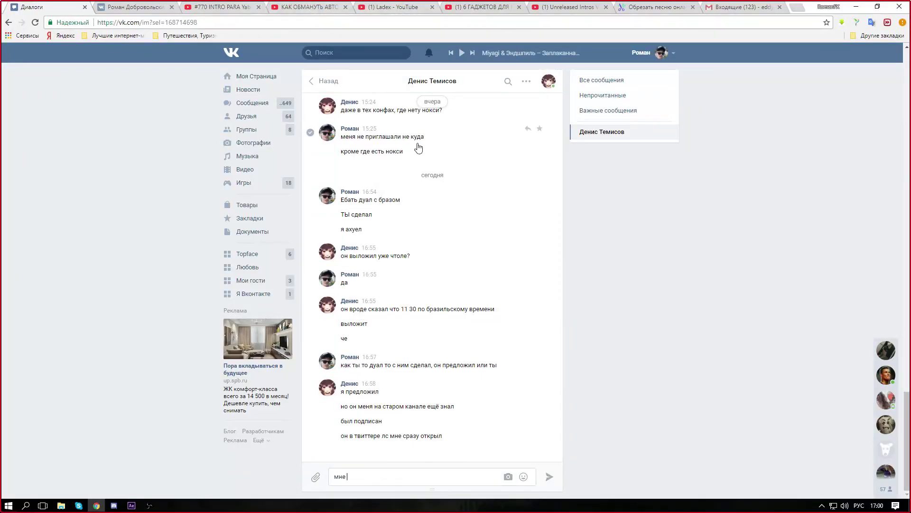
{"action": "type", "text": "равилась"}
{"action": "key", "text": "Return"}
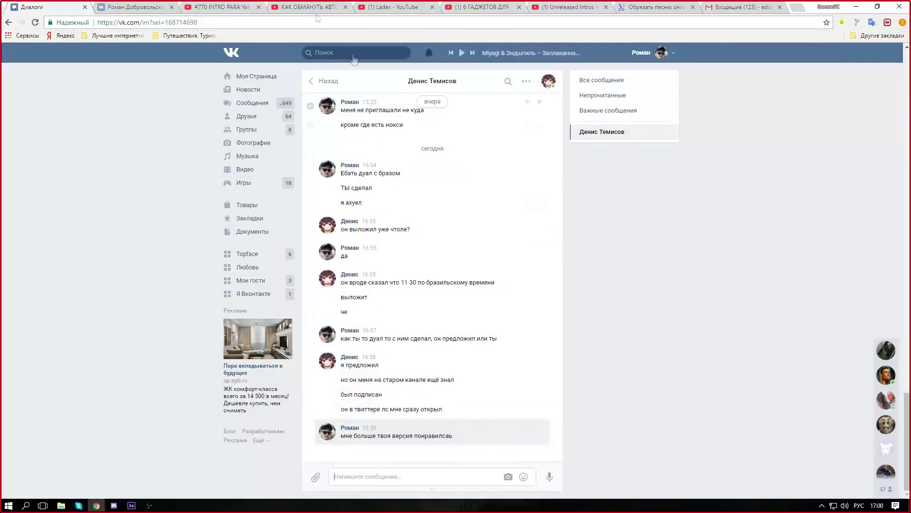
{"action": "left_click", "coordinate": [375, 8]}
{"action": "left_click", "coordinate": [60, 120]}
{"action": "left_click", "coordinate": [18, 7]}
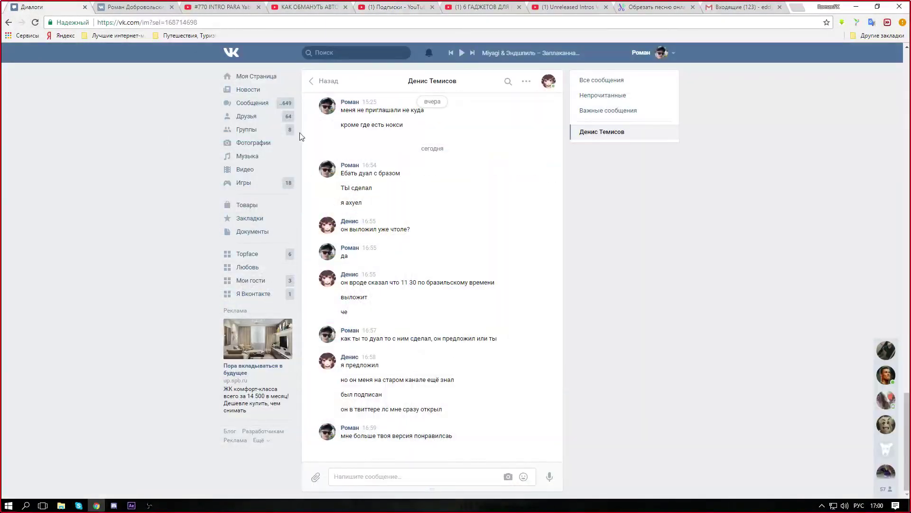
Step: Return to After Effects and watch the preview of the intro with the shockwaves
{"action": "left_click", "coordinate": [132, 506]}
{"action": "key", "text": "space"}
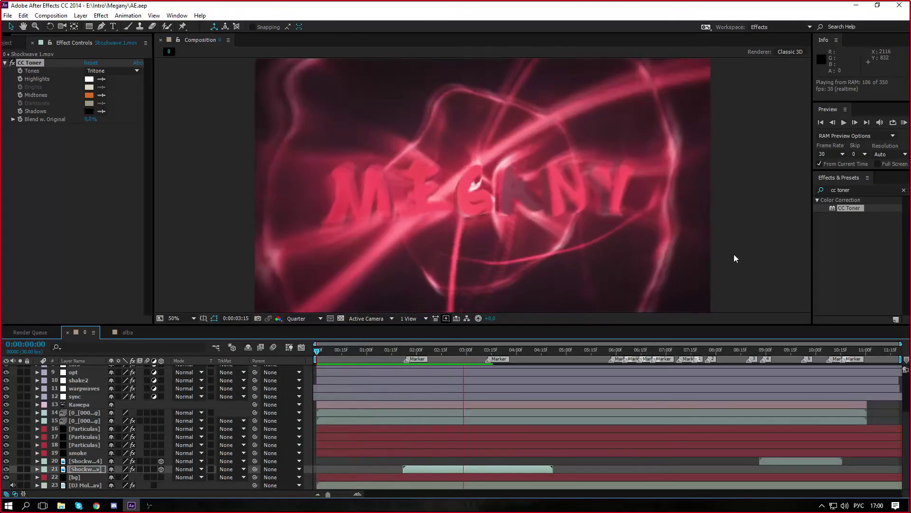
{"action": "key", "text": "space"}
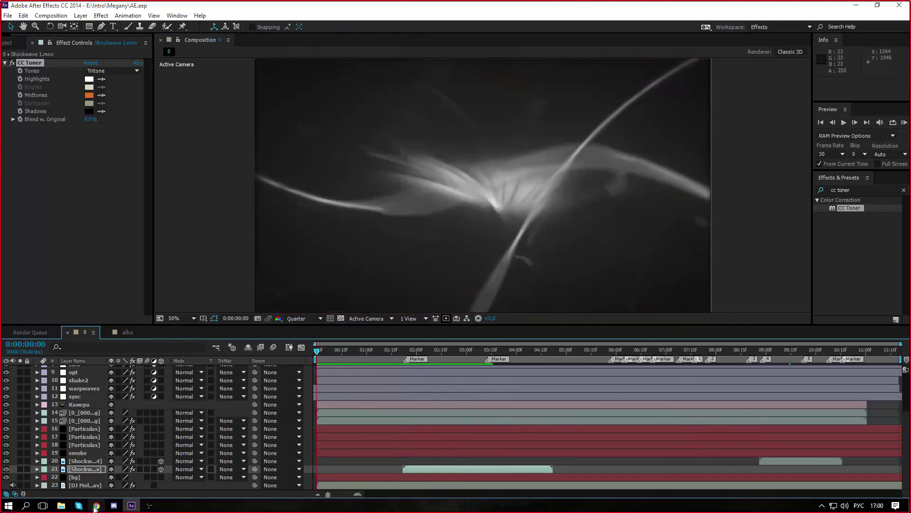
Step: Create an adjustment layer above rsmbn, name it "tile" and apply Motion Tile to it
{"action": "scroll", "coordinate": [114, 403], "scroll_direction": "up", "scroll_amount": 3}
{"action": "left_click", "coordinate": [76, 378]}
{"action": "right_click", "coordinate": [55, 370]}
{"action": "mouse_move", "coordinate": [71, 376]}
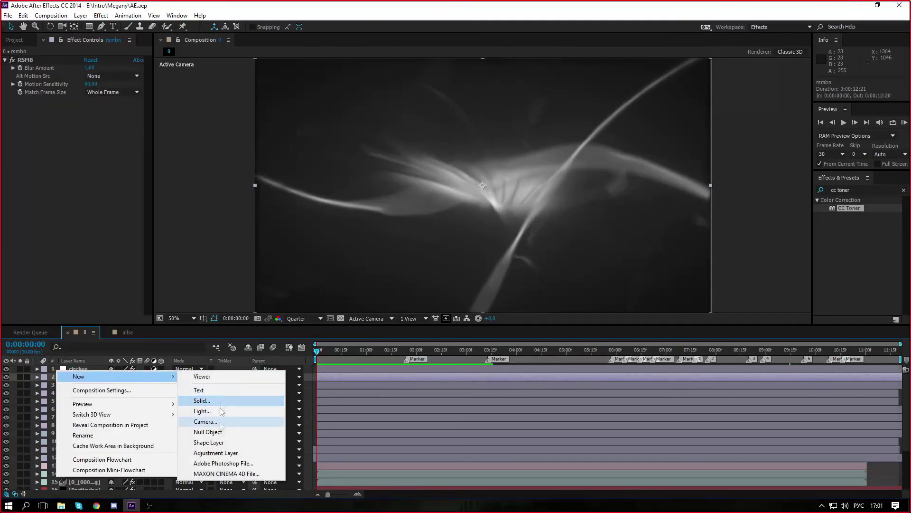
{"action": "left_click", "coordinate": [214, 452]}
{"action": "key", "text": "Return"}
{"action": "type", "text": "etile"}
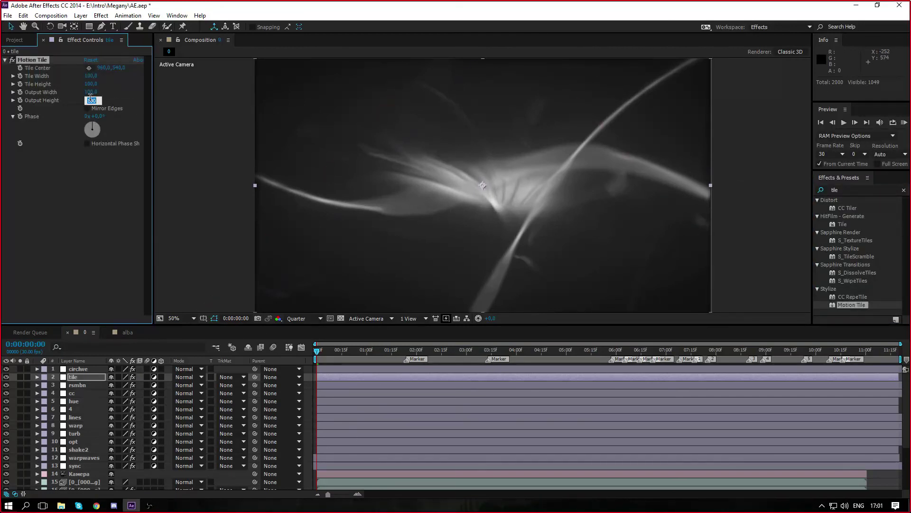
Step: Set Motion Tile's Output Height to 90 and start keyframing it at the composition start
{"action": "type", "text": "90"}
{"action": "key", "text": "Return"}
{"action": "left_click", "coordinate": [20, 100]}
Step: Keyframe Motion Tile's Output Height at 65 at 0:00:01:24 and at 85 at the second marker at 0:00:03:13
{"action": "left_click", "coordinate": [405, 352]}
{"action": "key", "text": "Page_Down"}
{"action": "key", "text": "Page_Up"}
{"action": "left_click", "coordinate": [90, 92]}
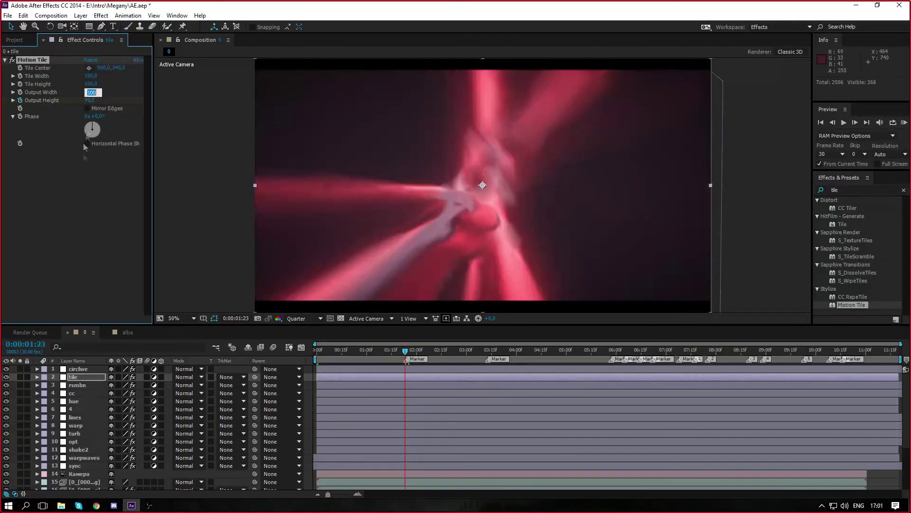
{"action": "type", "text": "25"}
{"action": "key", "text": "Return"}
{"action": "key", "text": "Page_Down"}
{"action": "left_click", "coordinate": [90, 101]}
{"action": "type", "text": "65"}
{"action": "left_click", "coordinate": [90, 199]}
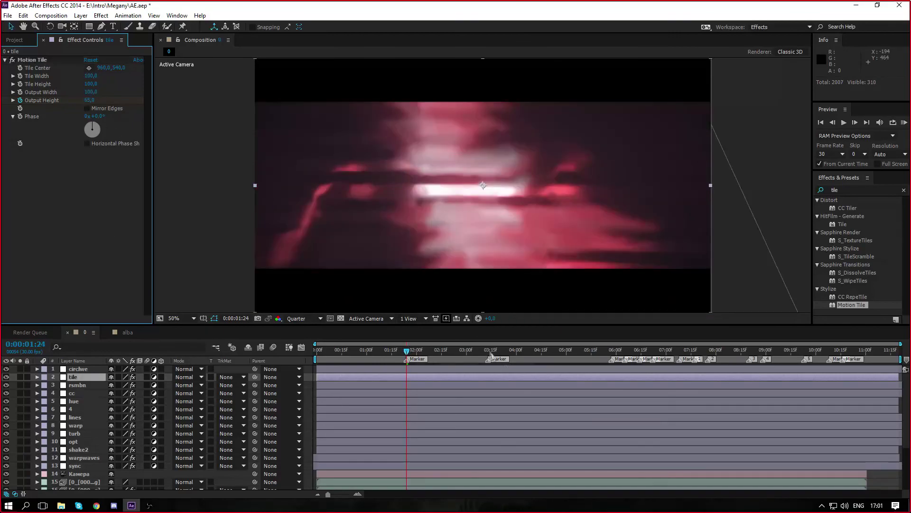
{"action": "left_click", "coordinate": [488, 351]}
{"action": "key", "text": "Return"}
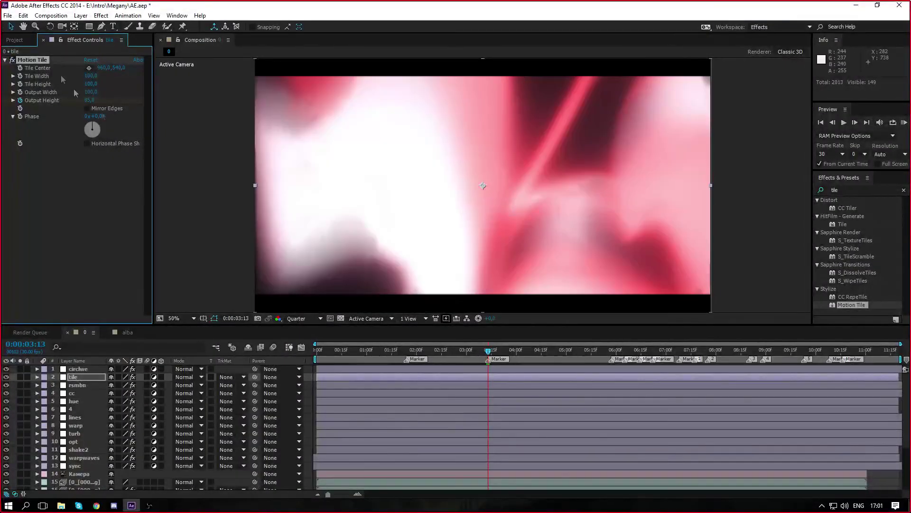
Step: Lower Motion Tile's Output Height to 35 at 0:00:03:13 after trying 55 and 45
{"action": "type", "text": "55"}
{"action": "left_click", "coordinate": [106, 241]}
{"action": "left_click", "coordinate": [89, 101]}
{"action": "type", "text": "45"}
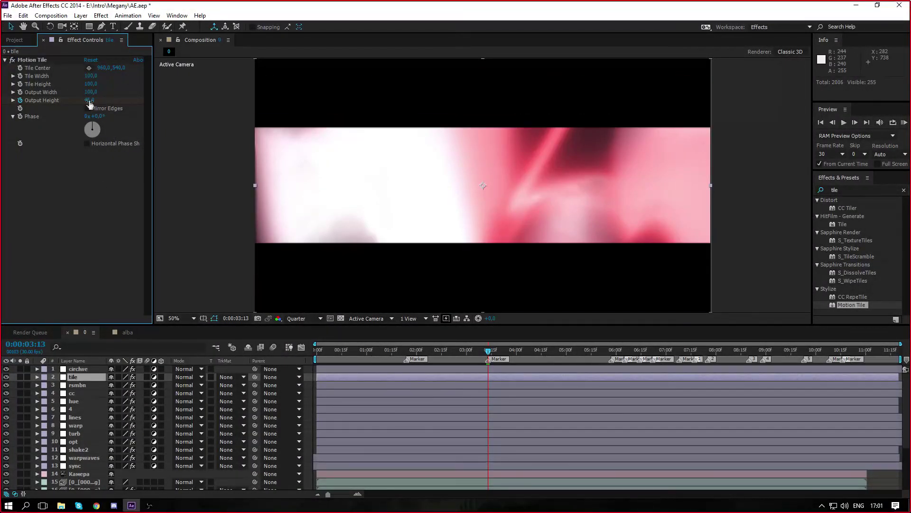
{"action": "left_click", "coordinate": [89, 100]}
{"action": "type", "text": "35"}
{"action": "left_click", "coordinate": [102, 156]}
Step: Keyframe Motion Tile's Output Height at 75 at 0:00:05:26 and save the project
{"action": "left_click", "coordinate": [612, 351]}
{"action": "left_click", "coordinate": [90, 100]}
{"action": "type", "text": "75"}
{"action": "key", "text": "Return"}
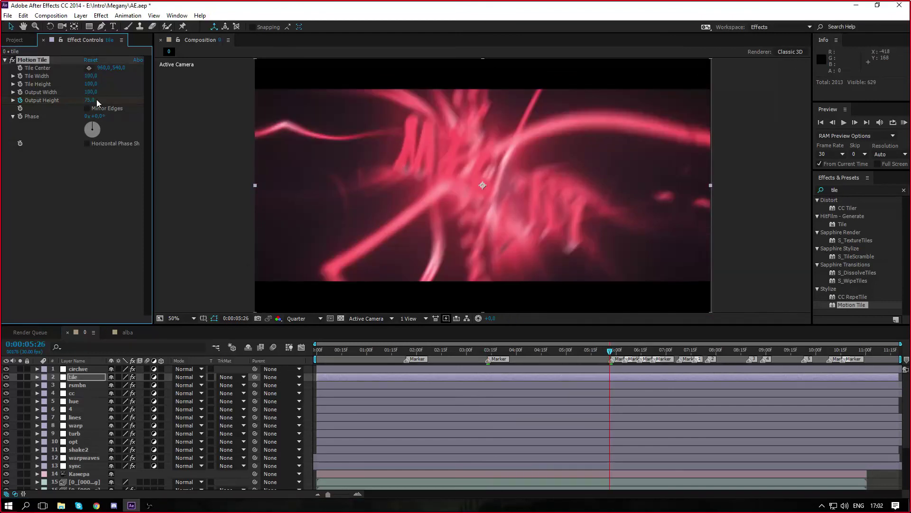
{"action": "key", "text": "ctrl+s"}
Step: Hold Motion Tile's Output Height at 75 with a keyframe at 0:00:09:22 and cut it to 55 on the next frame
{"action": "left_click_drag", "start_coordinate": [648, 352], "coordinate": [745, 356]}
{"action": "key", "text": "k"}
{"action": "key", "text": "k"}
{"action": "key", "text": "k"}
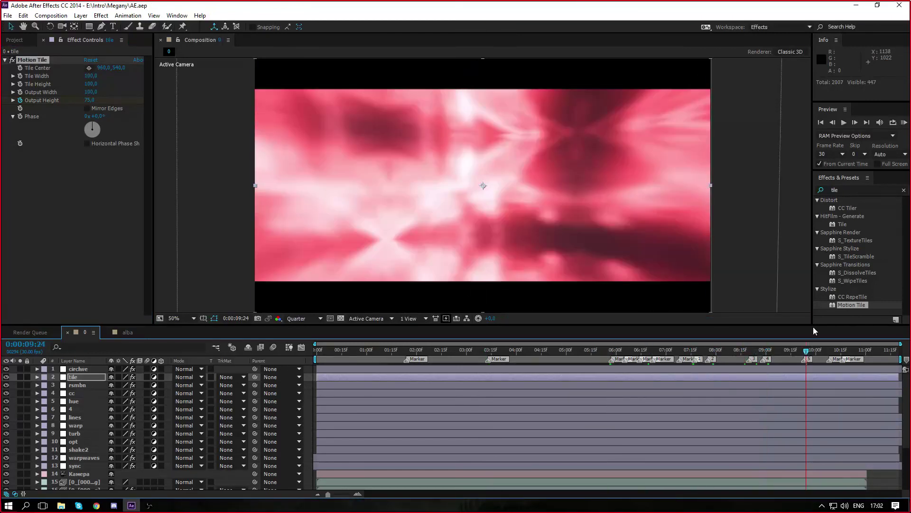
{"action": "key", "text": "u"}
{"action": "left_click", "coordinate": [13, 393]}
{"action": "key", "text": "Page_Down"}
{"action": "left_click", "coordinate": [113, 393]}
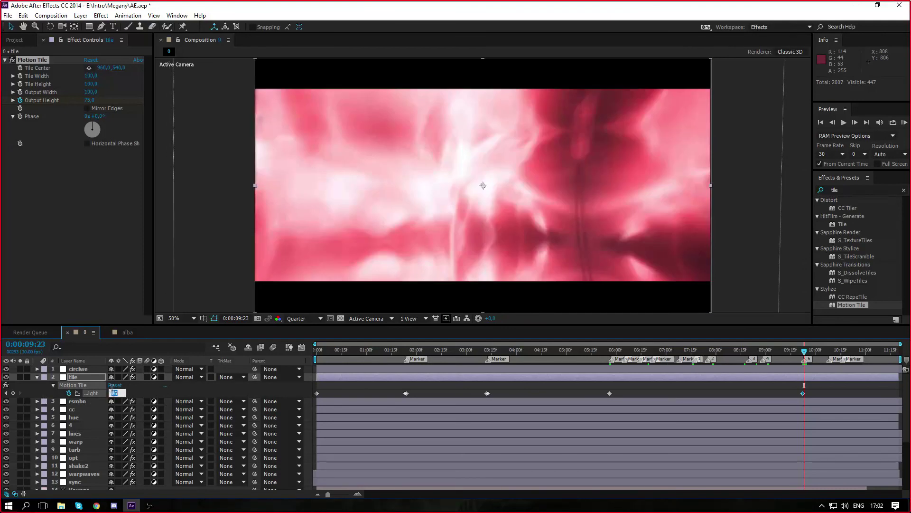
{"action": "type", "text": "55"}
{"action": "left_click", "coordinate": [138, 394]}
Step: Keyframe the current Output Height at 0:00:10:07 and drop it to 25 on the following frame
{"action": "left_click_drag", "start_coordinate": [829, 351], "coordinate": [834, 334]}
{"action": "key", "text": "Page_Up"}
{"action": "left_click", "coordinate": [111, 394]}
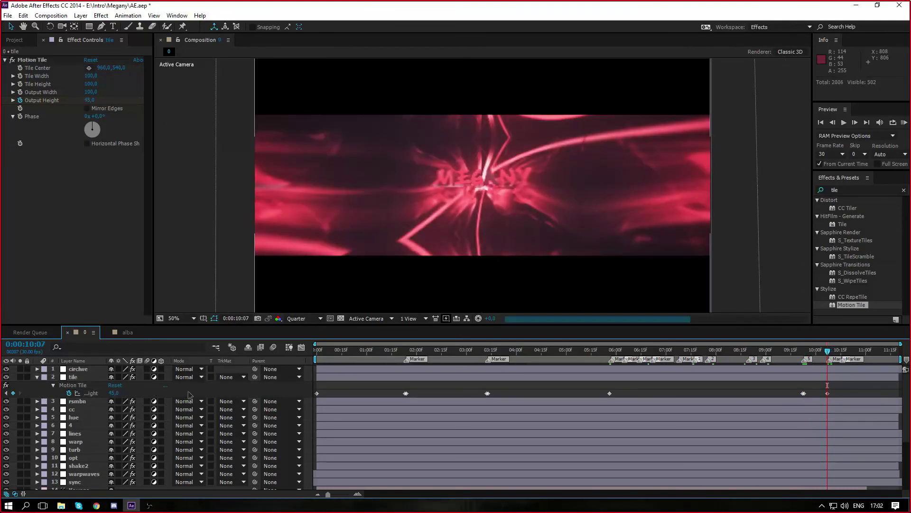
{"action": "key", "text": "Page_Down"}
Step: Hold Output Height at 25 until just before 0:00:10:16, set it to 0 there, and collapse the tile layer
{"action": "left_click_drag", "start_coordinate": [831, 351], "coordinate": [845, 333]}
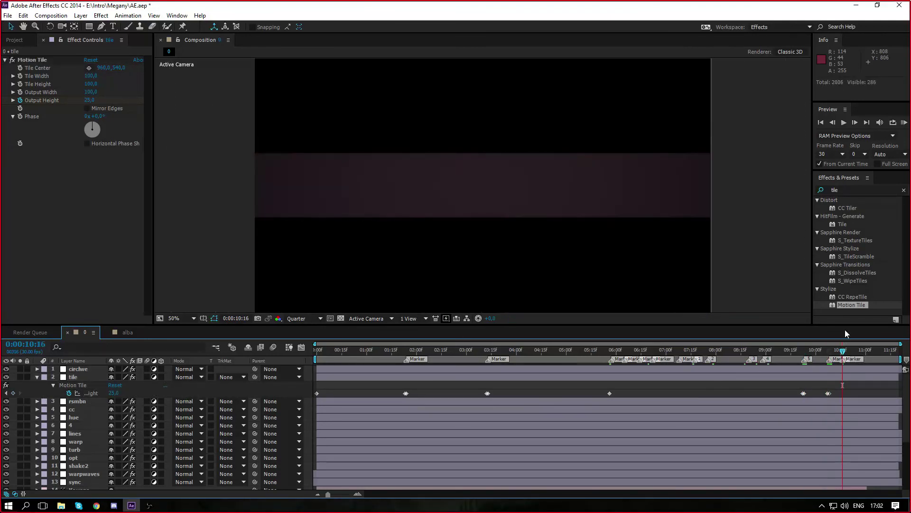
{"action": "key", "text": "Page_Up"}
{"action": "left_click", "coordinate": [115, 394]}
{"action": "type", "text": "20"}
{"action": "key", "text": "Return"}
{"action": "key", "text": "Return"}
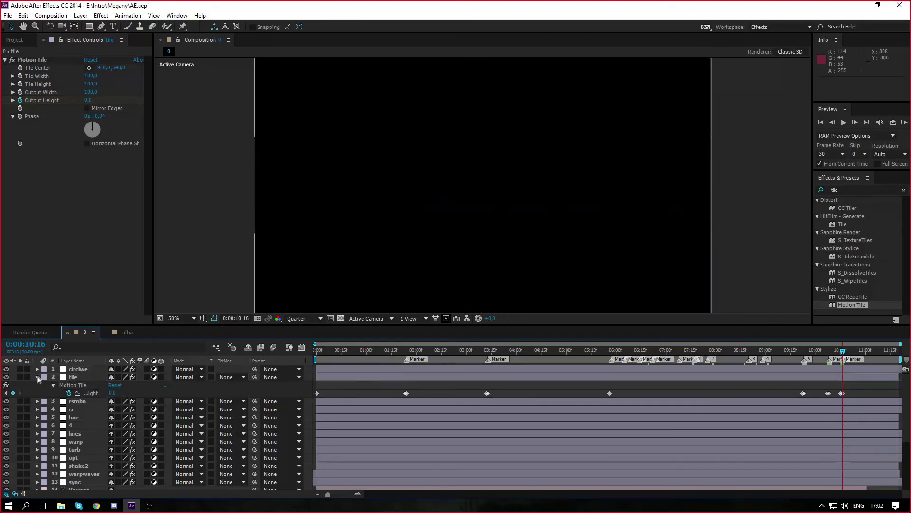
{"action": "left_click", "coordinate": [37, 377]}
Step: Create a black solid named "end" above all the other layers
{"action": "right_click", "coordinate": [55, 372]}
{"action": "mouse_move", "coordinate": [83, 382]}
{"action": "left_click", "coordinate": [205, 405]}
{"action": "type", "text": "end"}
{"action": "key", "text": "Return"}
Step: Keyframe the end solid's Opacity from 0 to 100% on consecutive frames at 0:00:10:16 and collapse the layer
{"action": "key", "text": "t"}
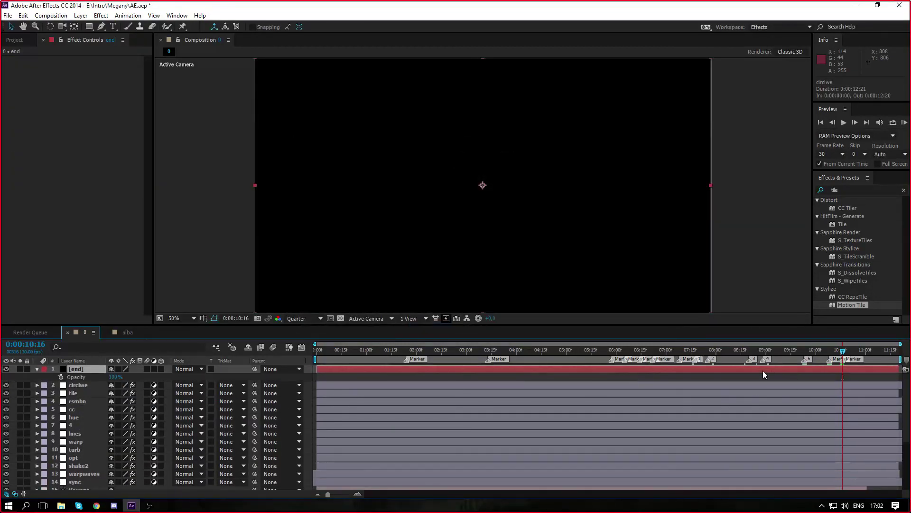
{"action": "left_click", "coordinate": [112, 378]}
{"action": "type", "text": "0"}
{"action": "key", "text": "Return"}
{"action": "left_click", "coordinate": [61, 377]}
{"action": "key", "text": "Page_Down"}
{"action": "left_click", "coordinate": [111, 378]}
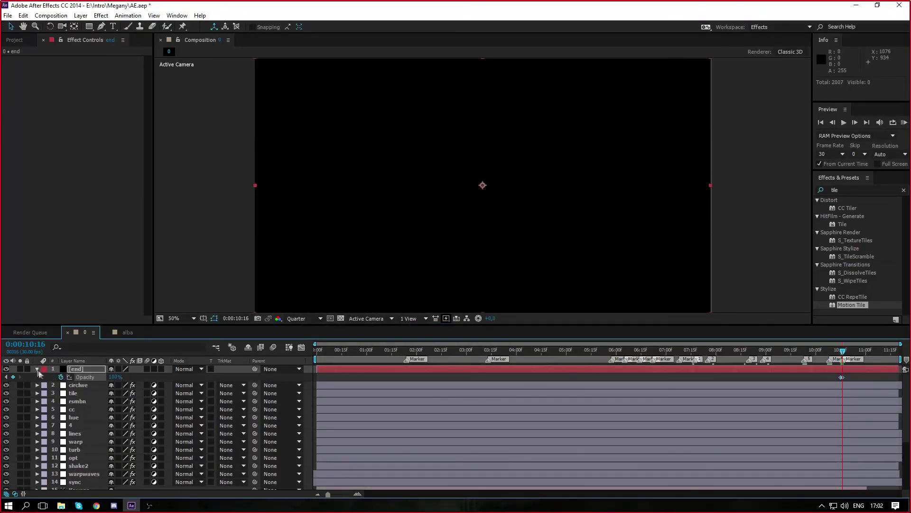
{"action": "left_click", "coordinate": [38, 369]}
Step: Go back to the composition start for a preview, and meanwhile switch to VK to read the Pride Design chat
{"action": "left_click", "coordinate": [317, 354]}
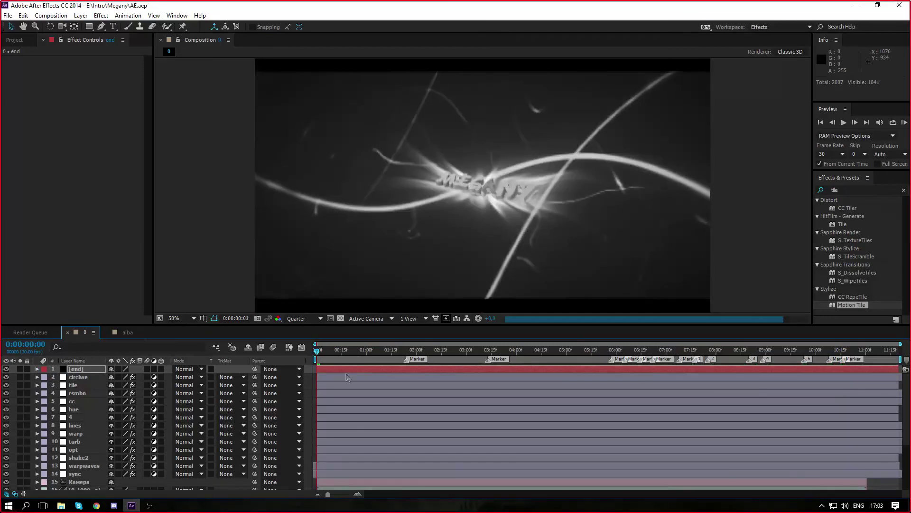
{"action": "left_click", "coordinate": [96, 505]}
{"action": "left_click", "coordinate": [252, 103]}
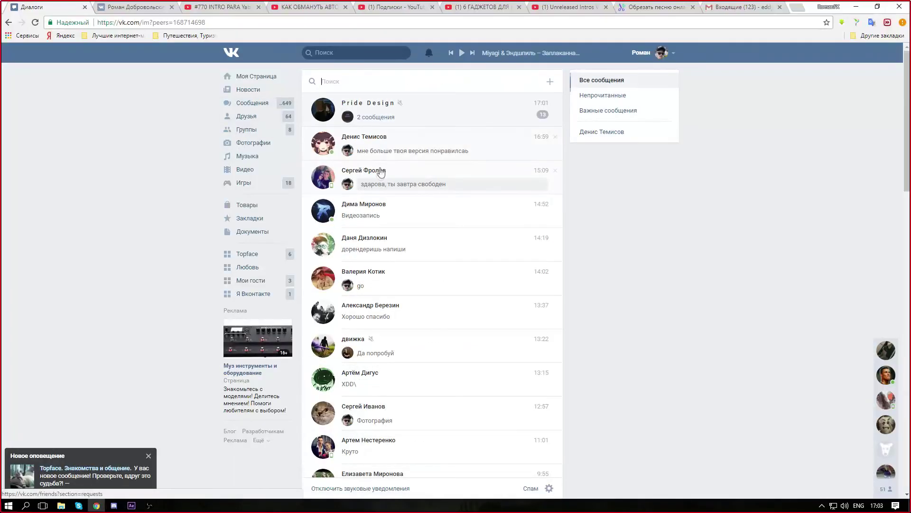
{"action": "left_click", "coordinate": [375, 110]}
{"action": "scroll", "coordinate": [455, 328], "scroll_direction": "down", "scroll_amount": 5}
{"action": "left_click", "coordinate": [256, 103]}
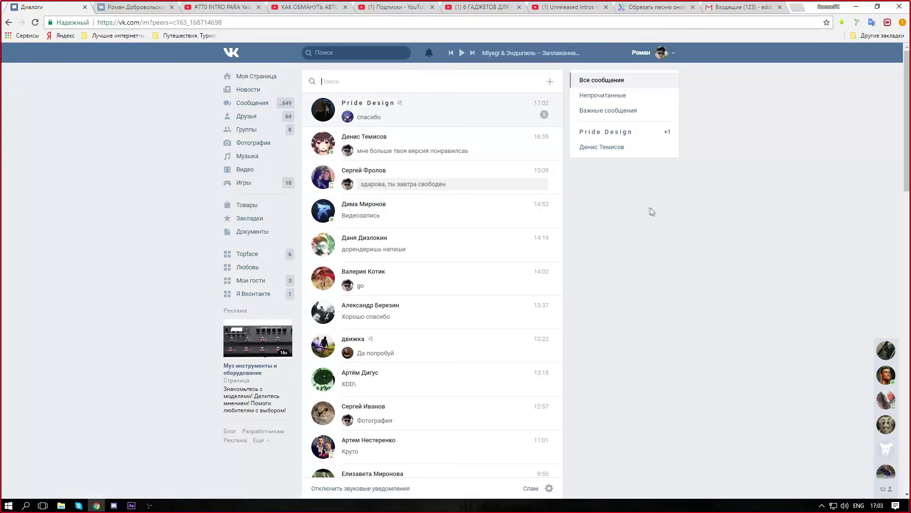
Step: Return to After Effects to preview the whole intro, browsing the PrimeDesign page in VK while it renders
{"action": "key", "text": "alt+Tab"}
{"action": "key", "text": "space"}
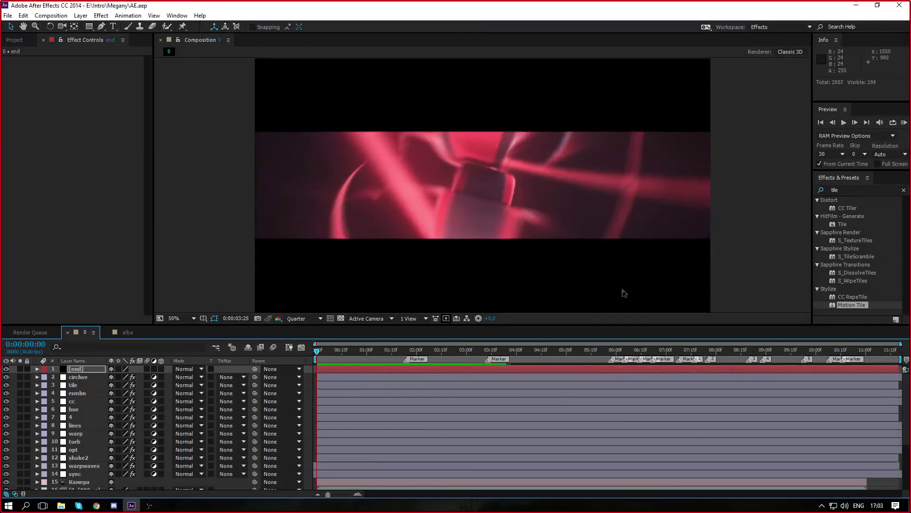
{"action": "key", "text": "alt+Tab"}
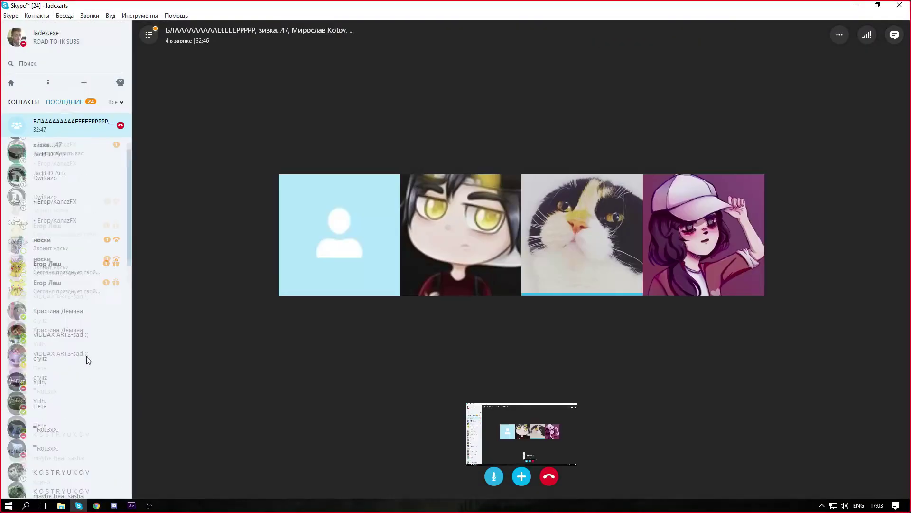
{"action": "key", "text": "alt+Tab"}
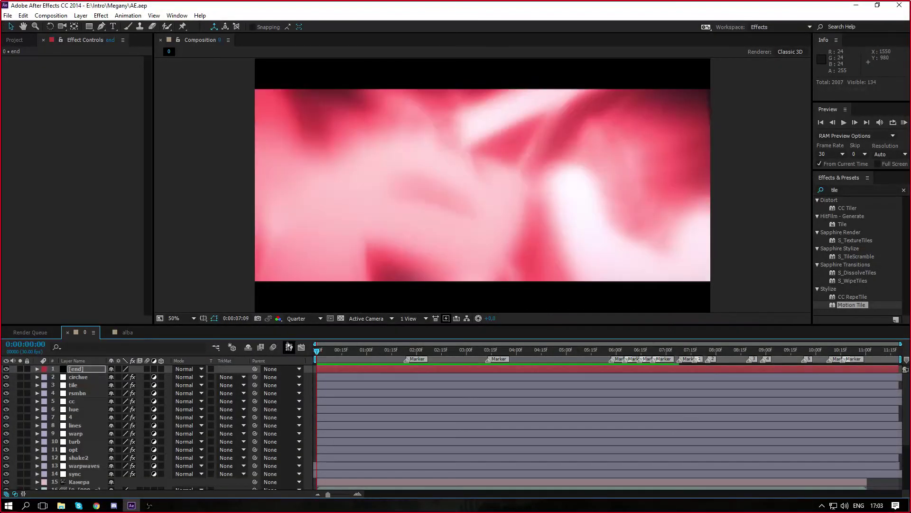
{"action": "key", "text": "alt+Tab"}
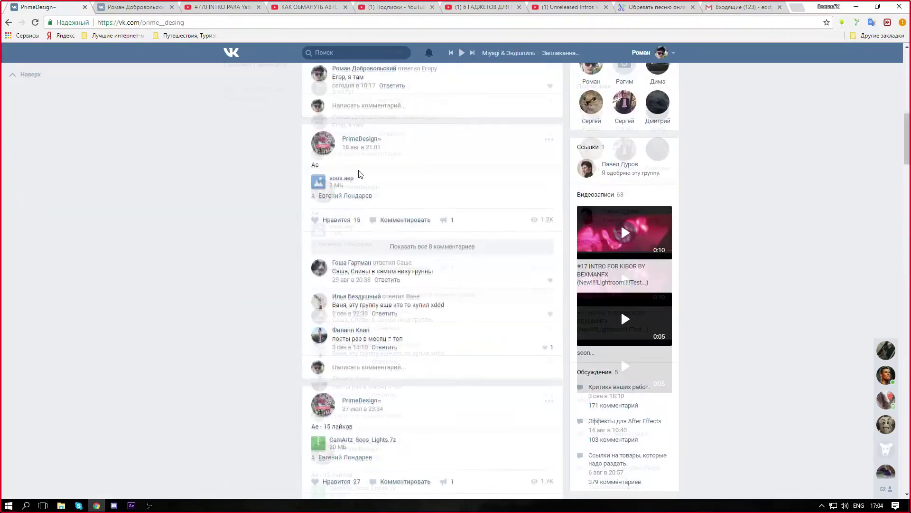
{"action": "scroll", "coordinate": [462, 332], "scroll_direction": "up", "scroll_amount": 10}
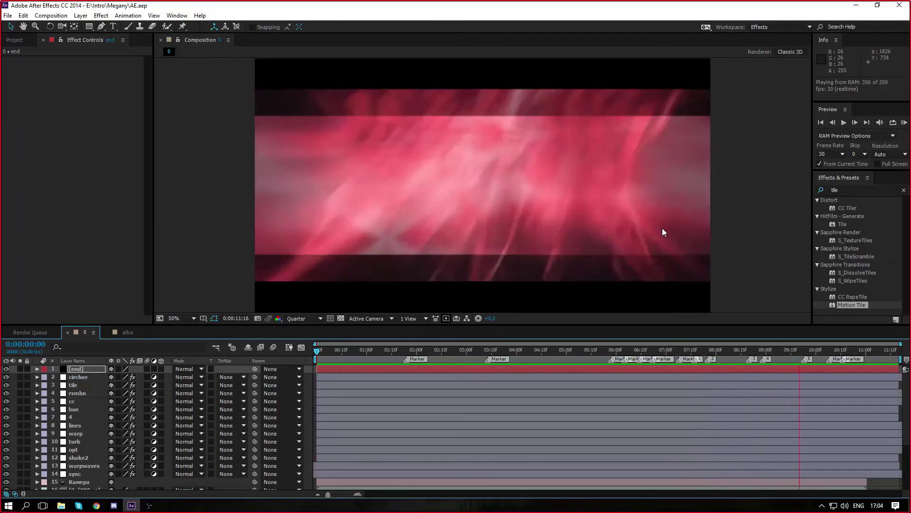
Step: Keyframe circlwe's Mask Expansion at 0:00:09:22 and enlarge it on the next frame so grayscale fills the picture
{"action": "left_click", "coordinate": [803, 350]}
{"action": "left_click", "coordinate": [81, 377]}
{"action": "key", "text": "u"}
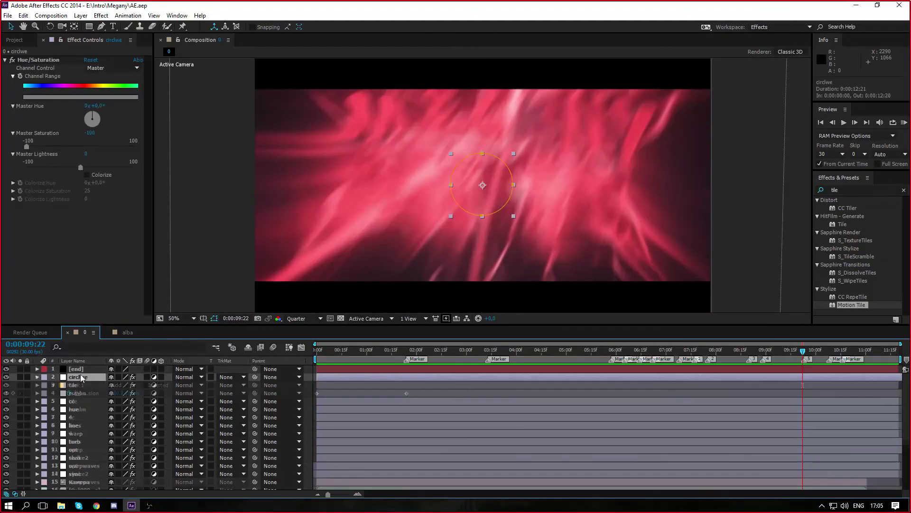
{"action": "left_click", "coordinate": [13, 393]}
{"action": "key", "text": "Page_Down"}
Step: Hold the enlarged Mask Expansion of circlwe until 0:00:10:07 and shrink it back on the following frame
{"action": "left_click", "coordinate": [830, 350]}
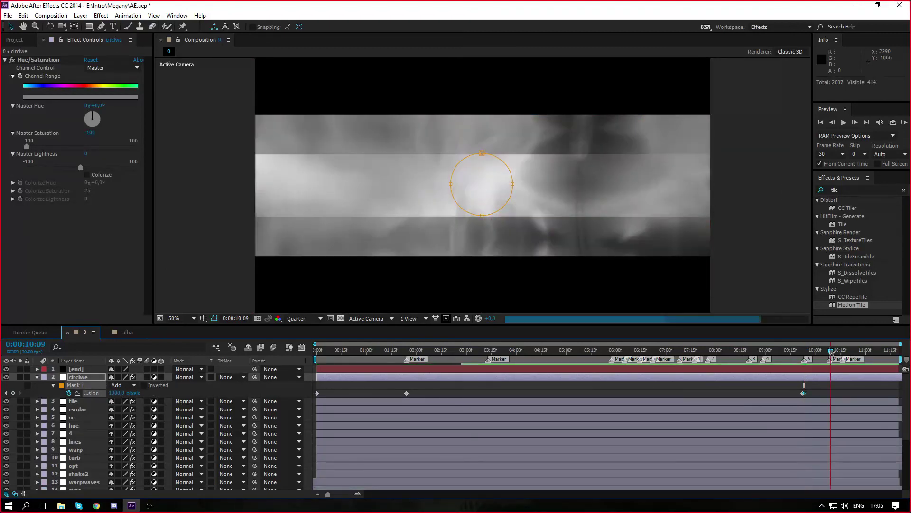
{"action": "key", "text": "Page_Up"}
{"action": "left_click", "coordinate": [14, 394]}
{"action": "key", "text": "Page_Down"}
{"action": "left_click", "coordinate": [113, 392]}
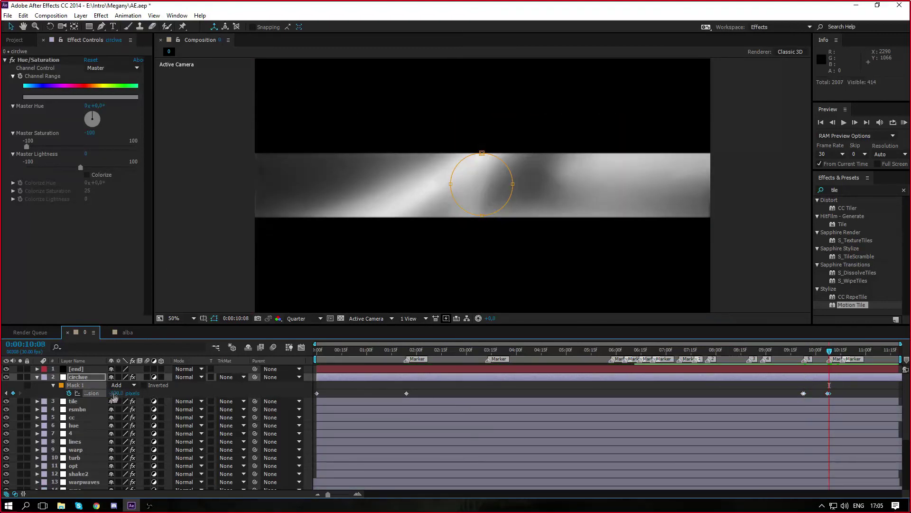
Step: Preview the intro with the new mask keyframes and meanwhile look over a chat member's profile in VK
{"action": "key", "text": "space"}
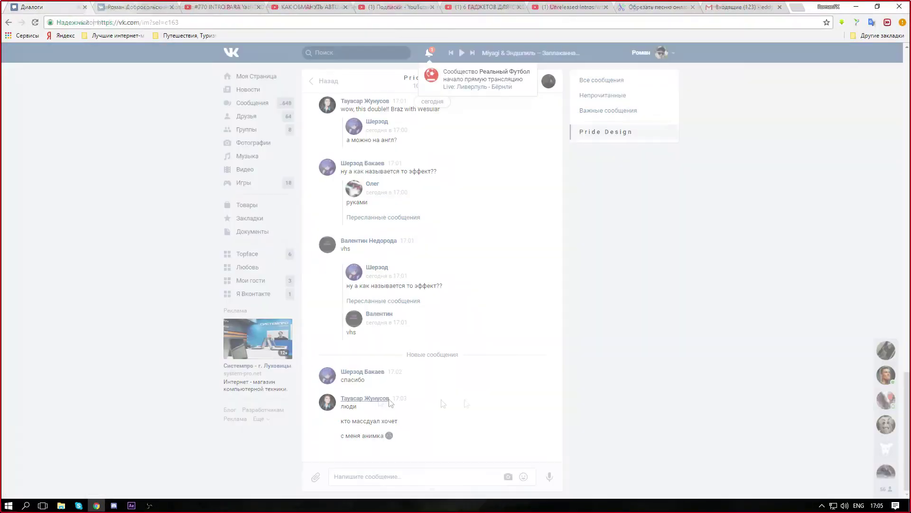
{"action": "left_click", "coordinate": [439, 407]}
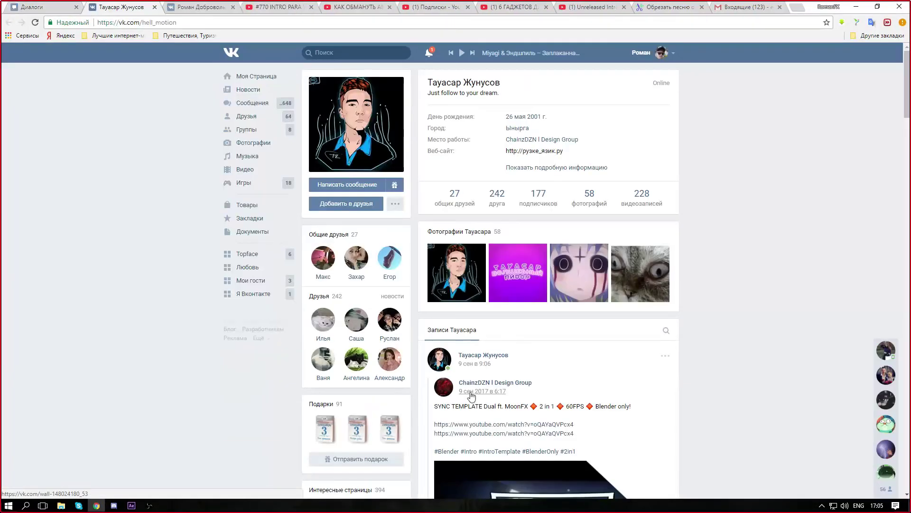
{"action": "scroll", "coordinate": [569, 380], "scroll_direction": "down", "scroll_amount": 4}
{"action": "scroll", "coordinate": [773, 356], "scroll_direction": "up", "scroll_amount": 4}
{"action": "key", "text": "ctrl+w"}
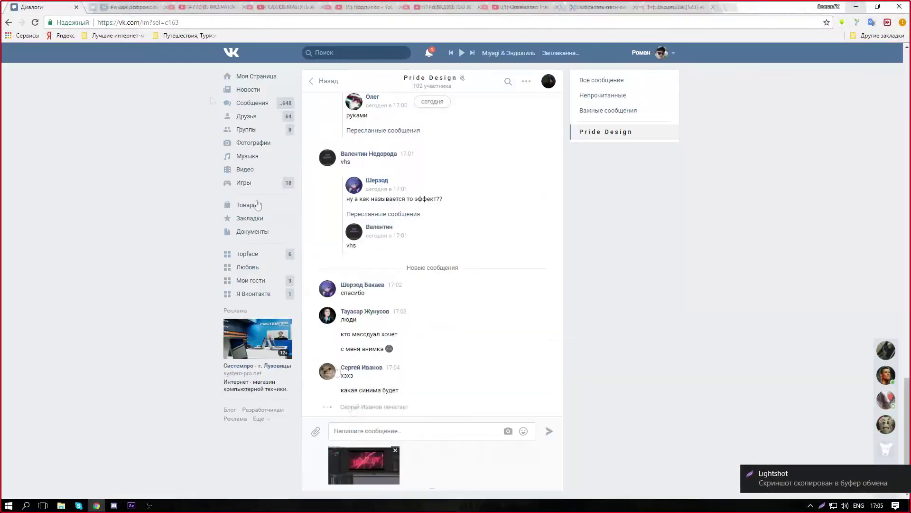
Step: Send the intro screenshot to the Pride Design chat in VK and check the preview in After Effects
{"action": "key", "text": "Return"}
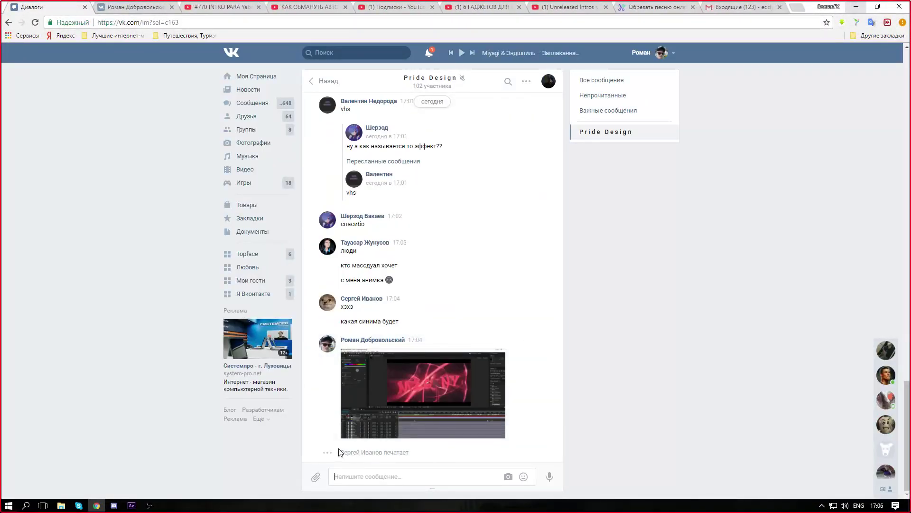
{"action": "left_click", "coordinate": [131, 505]}
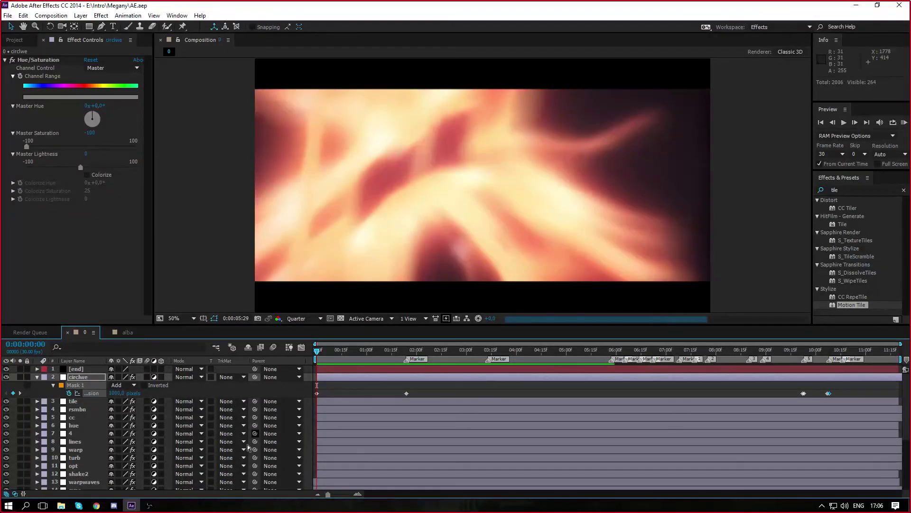
{"action": "left_click", "coordinate": [96, 505]}
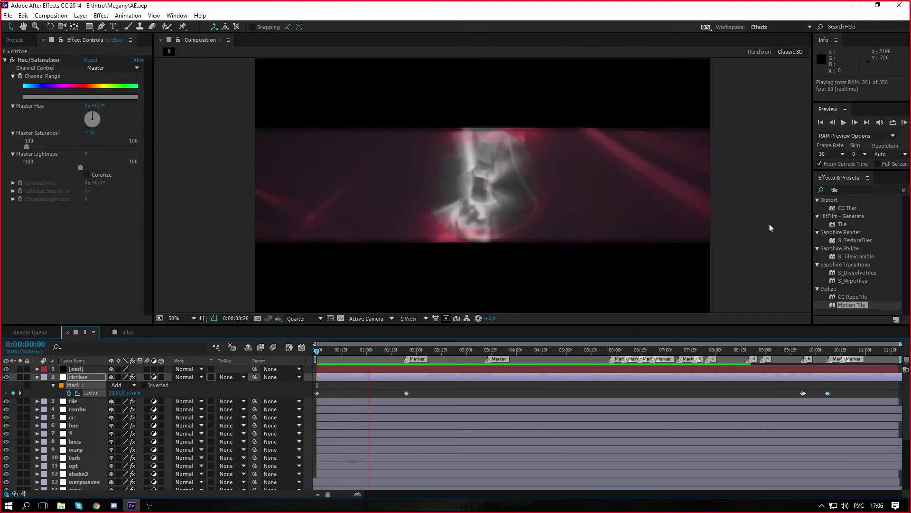
{"action": "key", "text": "space"}
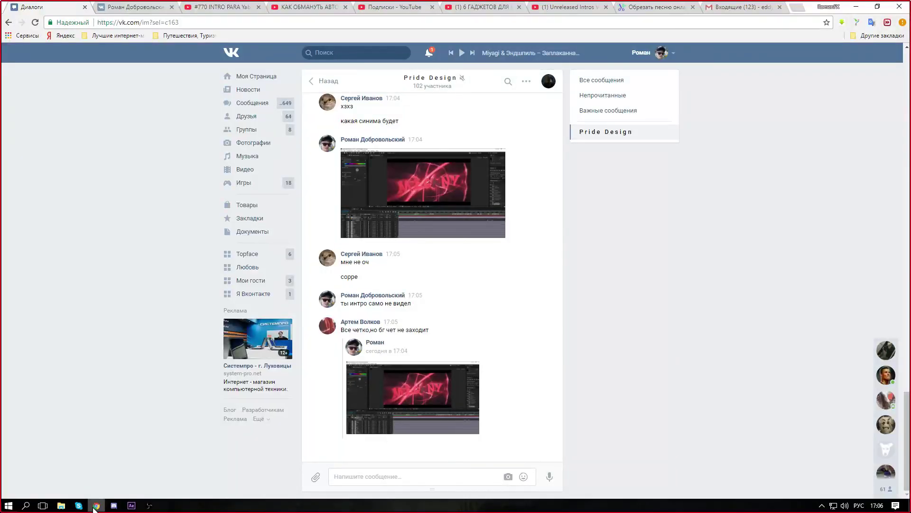
Step: Switch to VK, view the profile of a member who commented on the screenshot and open its pinned price list
{"action": "left_click", "coordinate": [372, 321]}
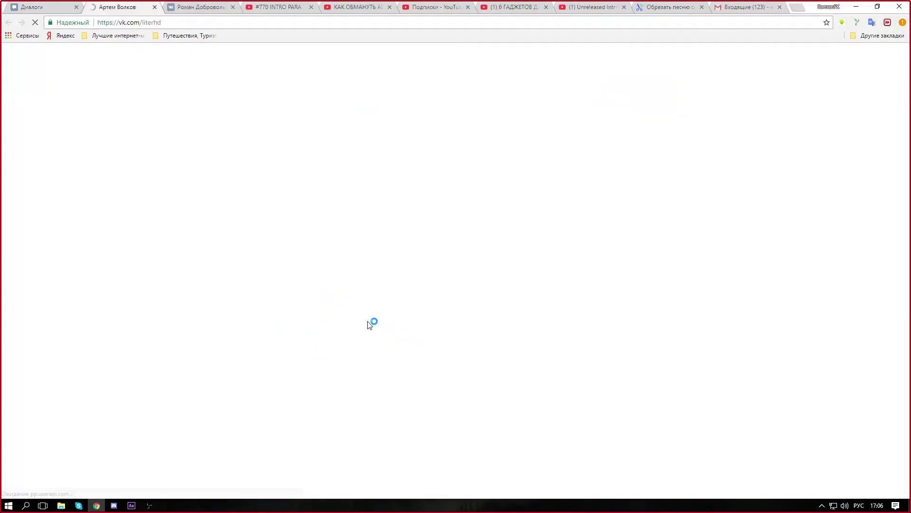
{"action": "scroll", "coordinate": [775, 314], "scroll_direction": "down", "scroll_amount": 3}
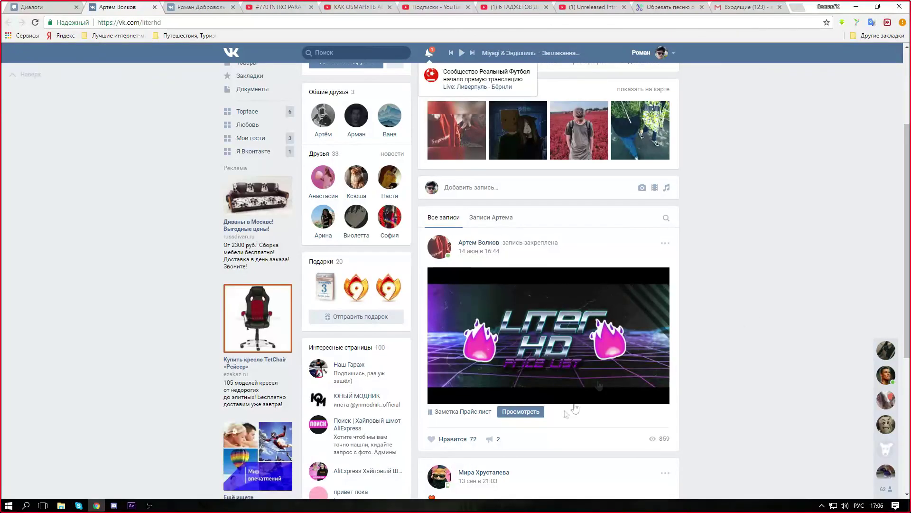
{"action": "left_click", "coordinate": [521, 411]}
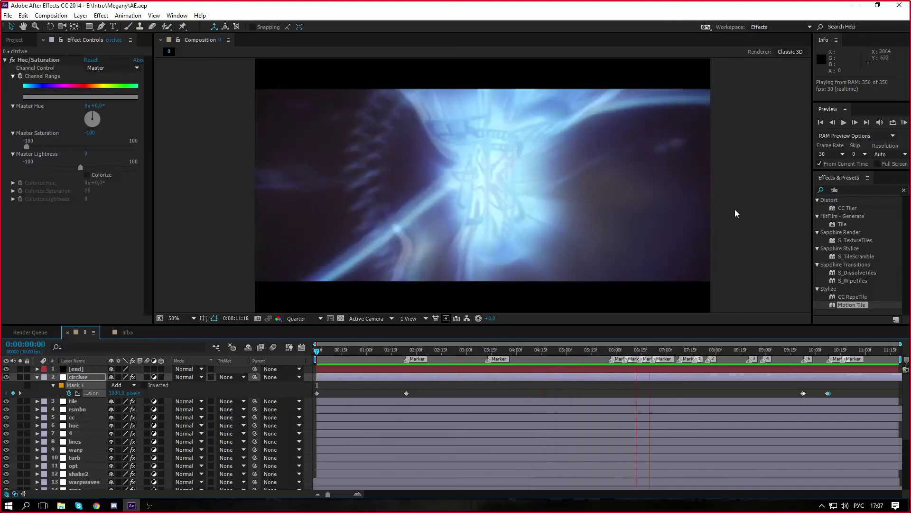
Step: Switch to After Effects, scrub back to the composition start and replay the finished intro
{"action": "left_click", "coordinate": [683, 351]}
{"action": "left_click_drag", "start_coordinate": [683, 354], "coordinate": [2, 355]}
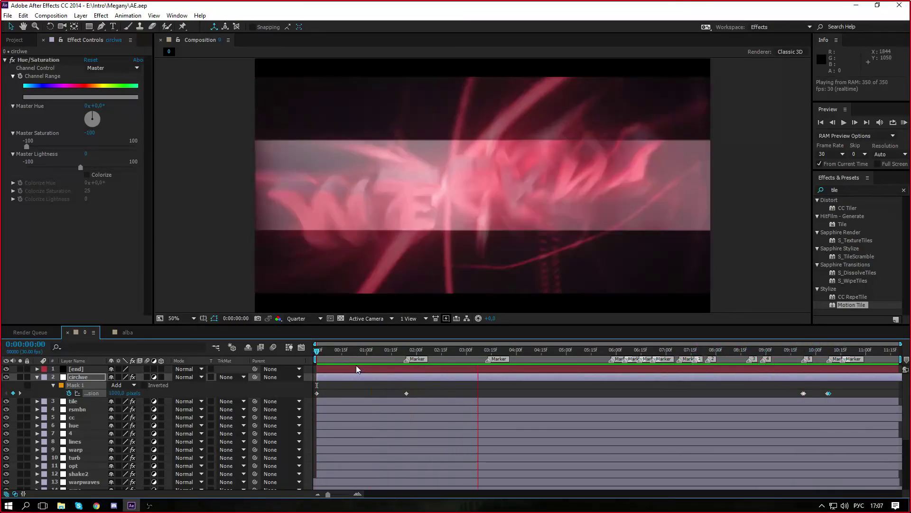